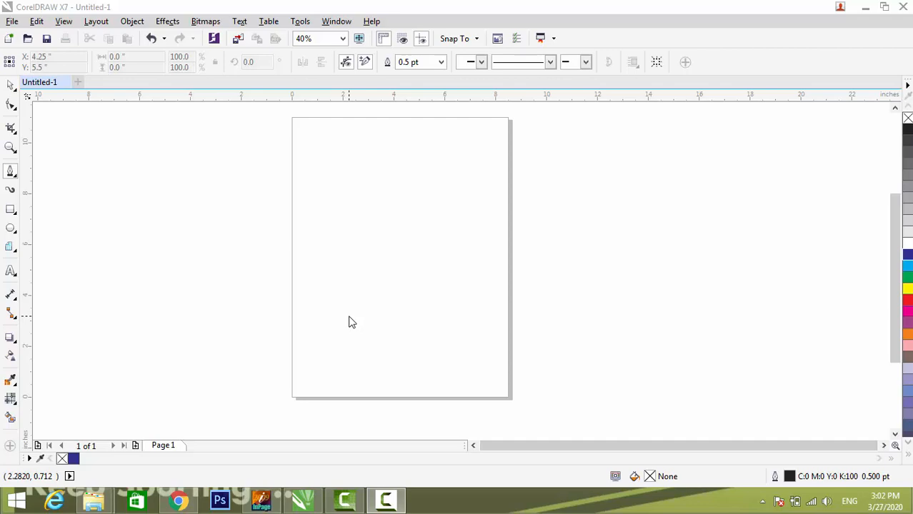
Step: Draw a closed freeform shape about 21 in wide and 8.7 in high with the Pen tool, and delete it
click(317, 231)
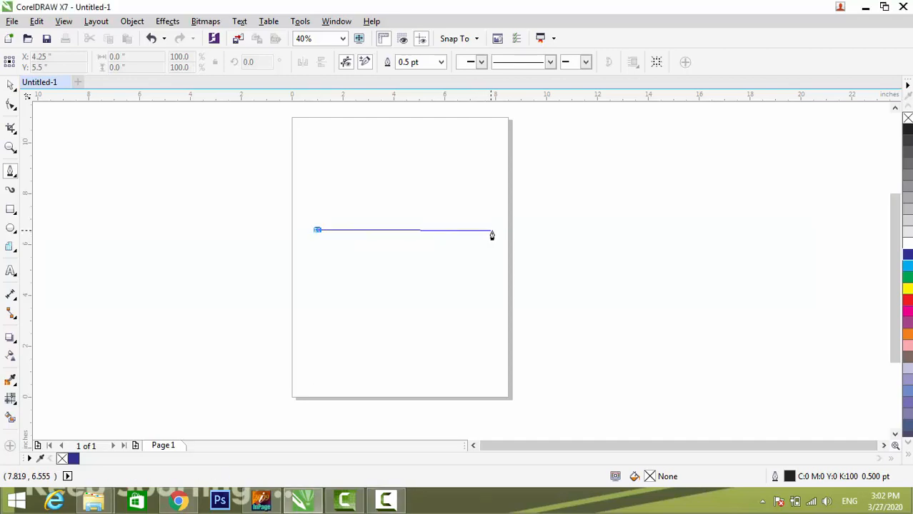
drag(493, 234, 595, 314)
click(676, 173)
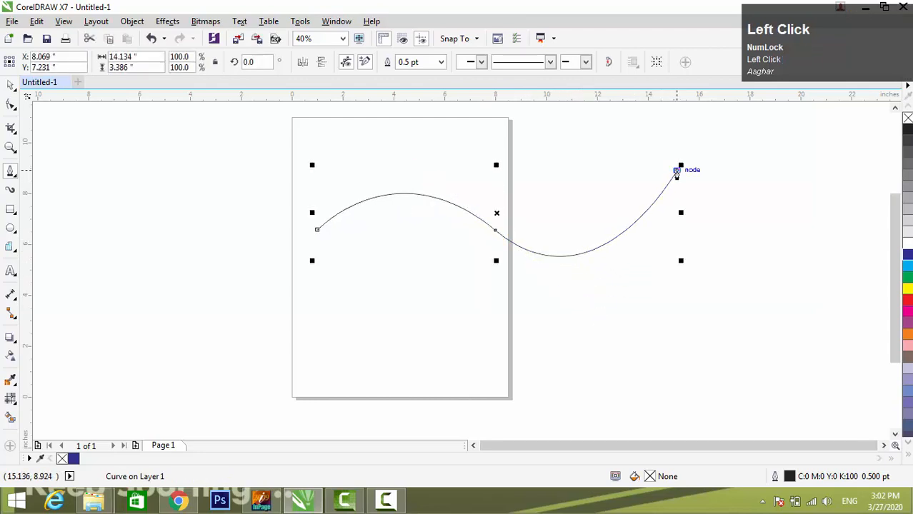
click(826, 274)
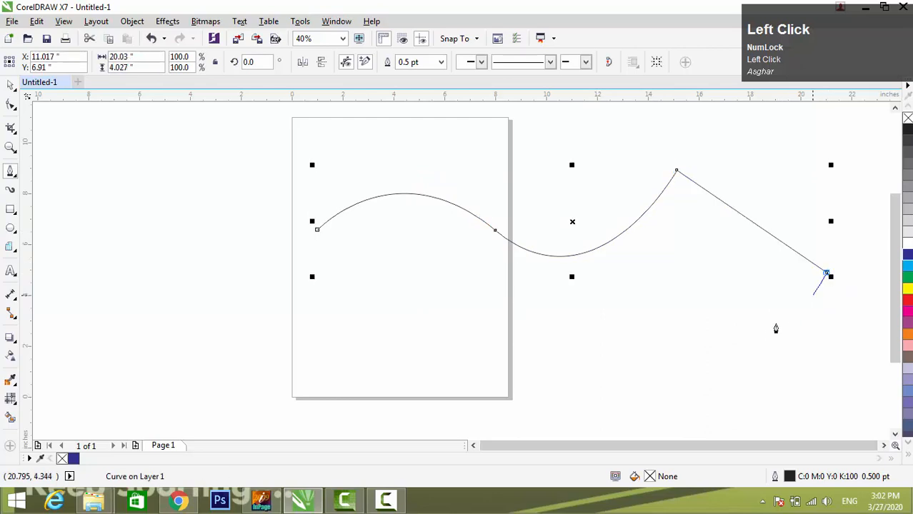
drag(729, 358, 557, 351)
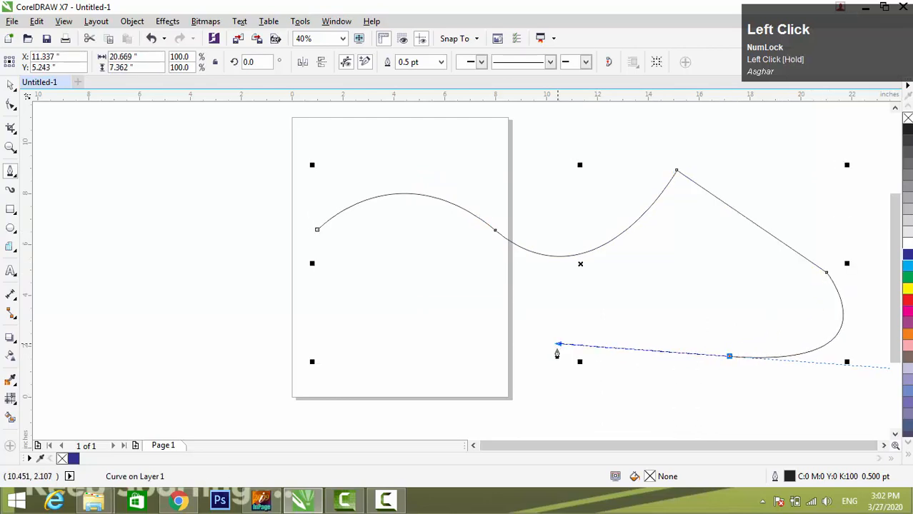
drag(475, 366, 445, 433)
drag(309, 300, 304, 243)
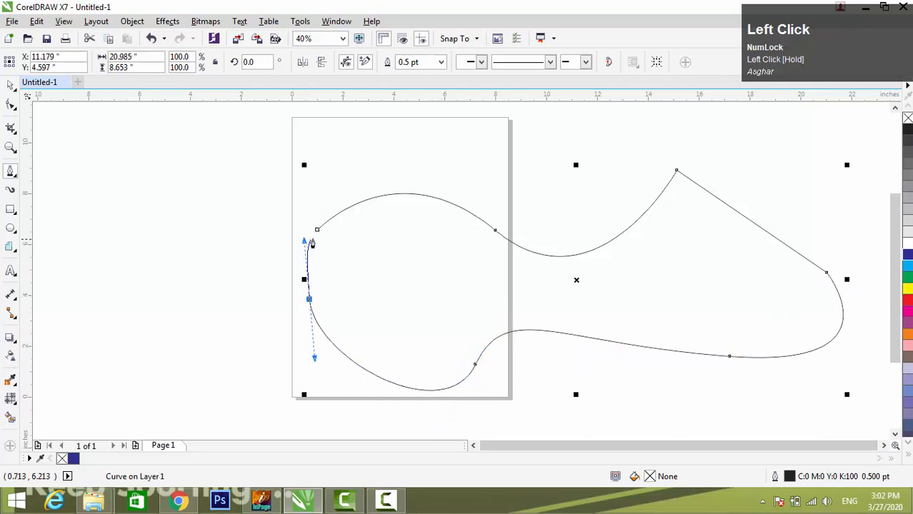
click(318, 233)
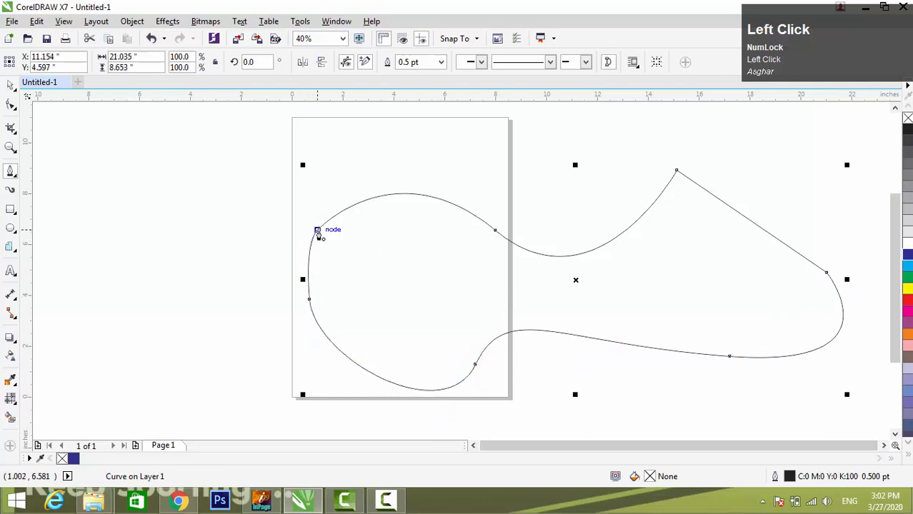
key(space)
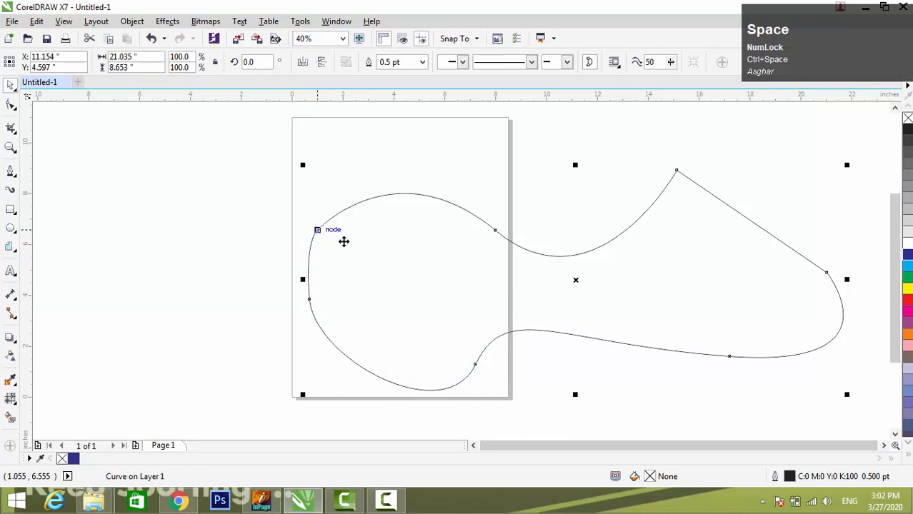
key(Delete)
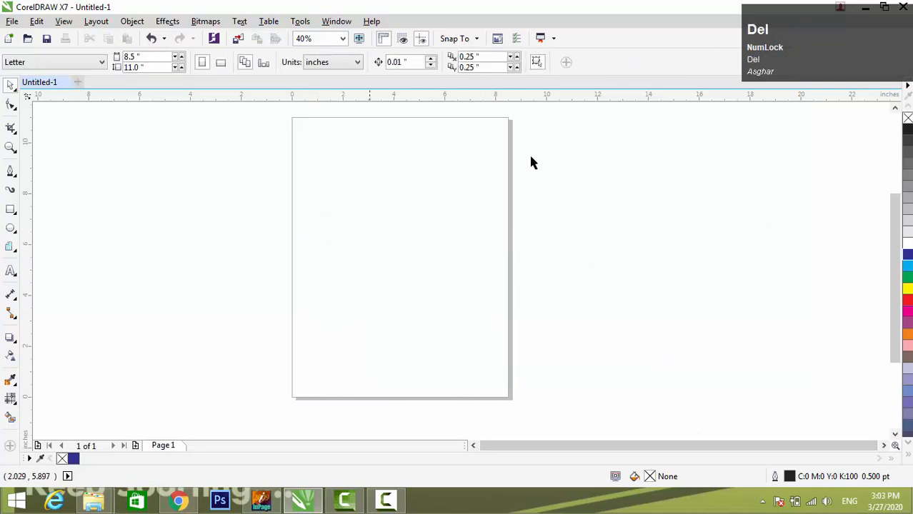
Step: Place the salon-copy image from the desktop onto the page in CorelDRAW
click(864, 7)
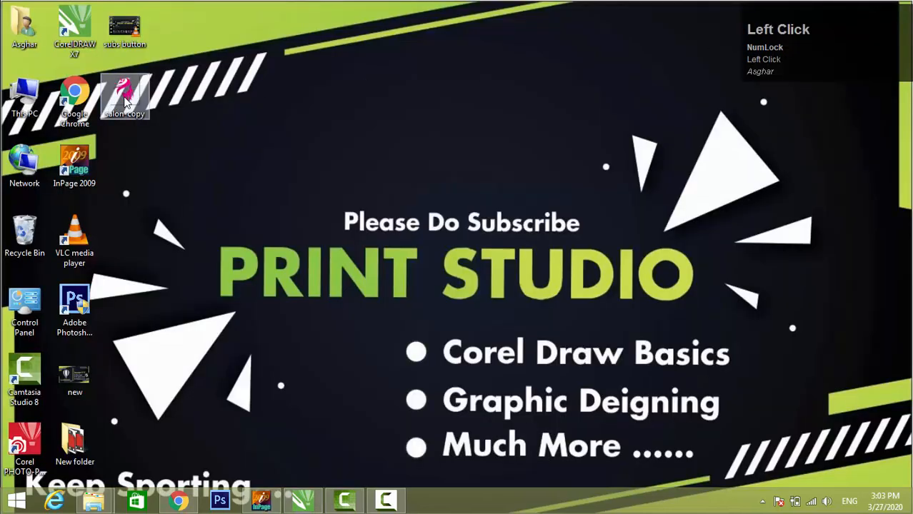
drag(125, 102, 414, 245)
key(F2)
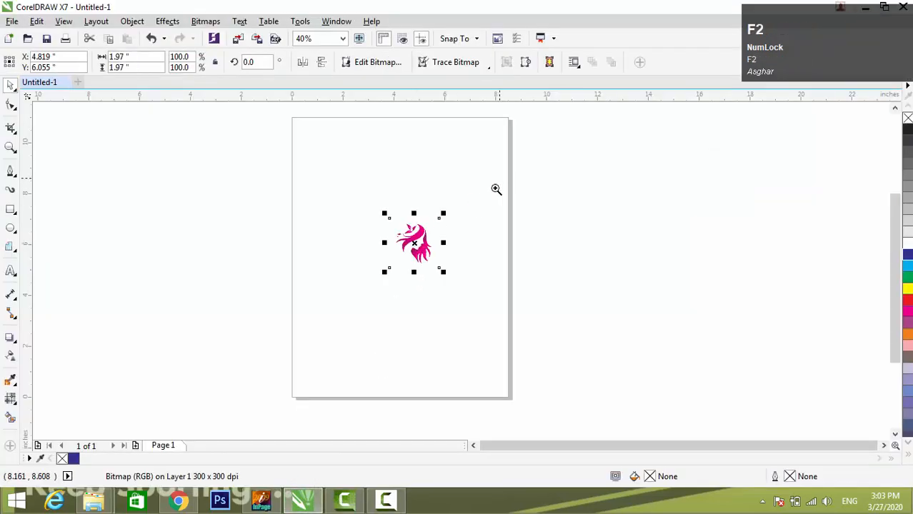
drag(499, 178, 349, 310)
drag(563, 169, 362, 314)
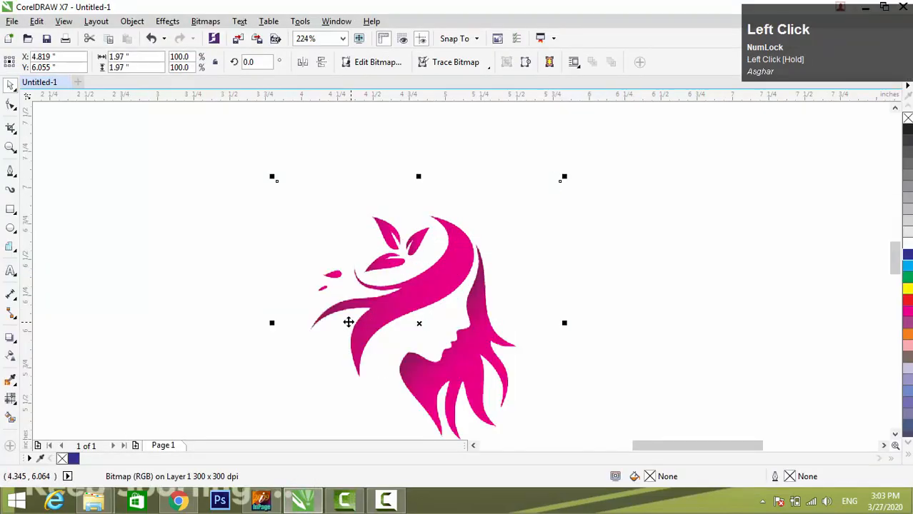
Step: Trace the upper edge of the smallest petal, starting at its pointed end, with one curved Pen tool segment
click(11, 172)
key(F2)
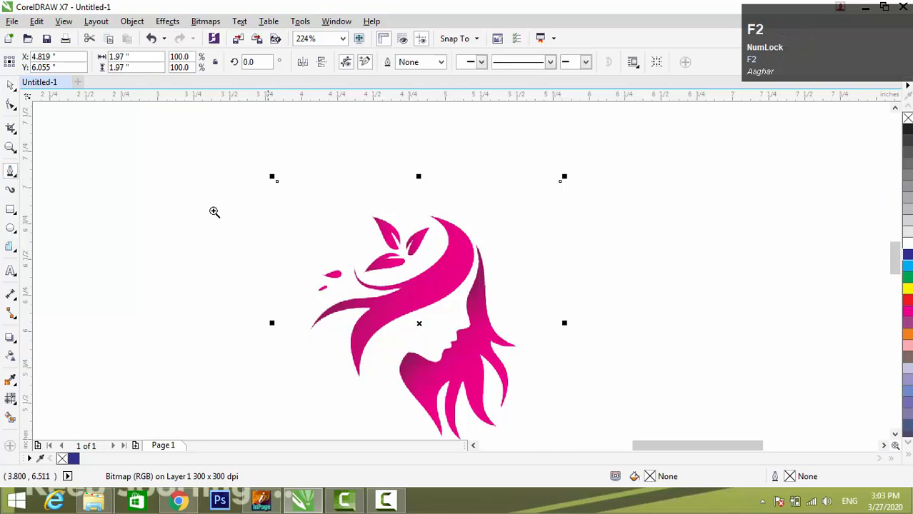
mouse_move(194, 194)
mouse_down()
mouse_move(507, 312)
mouse_move(611, 373)
mouse_up()
key(F3)
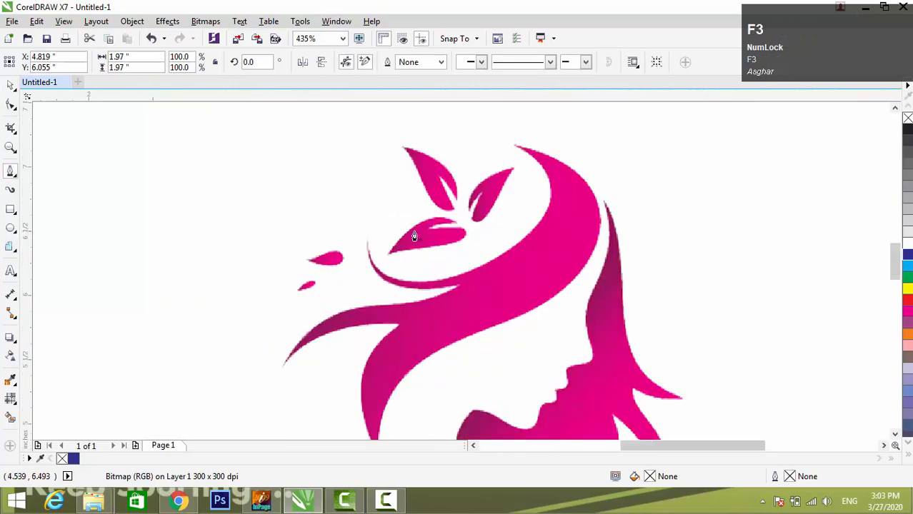
key(F2)
drag(336, 210, 373, 323)
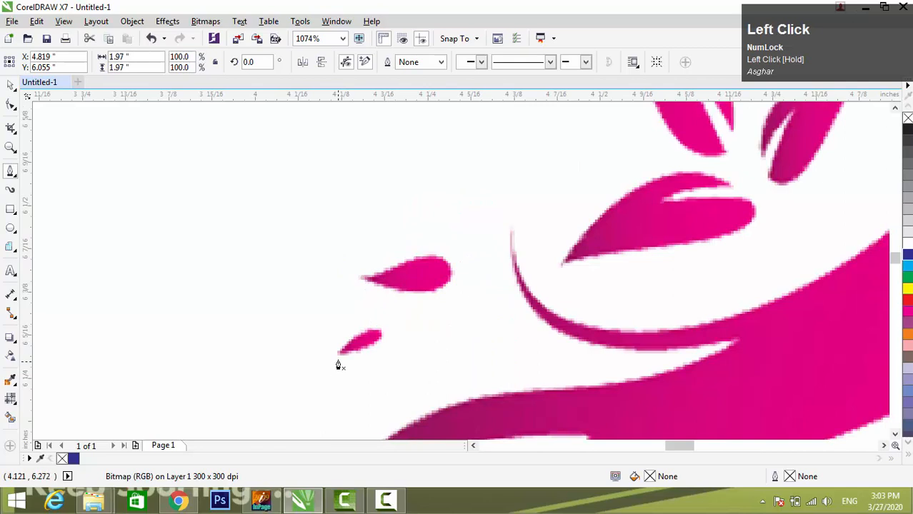
click(338, 355)
click(379, 334)
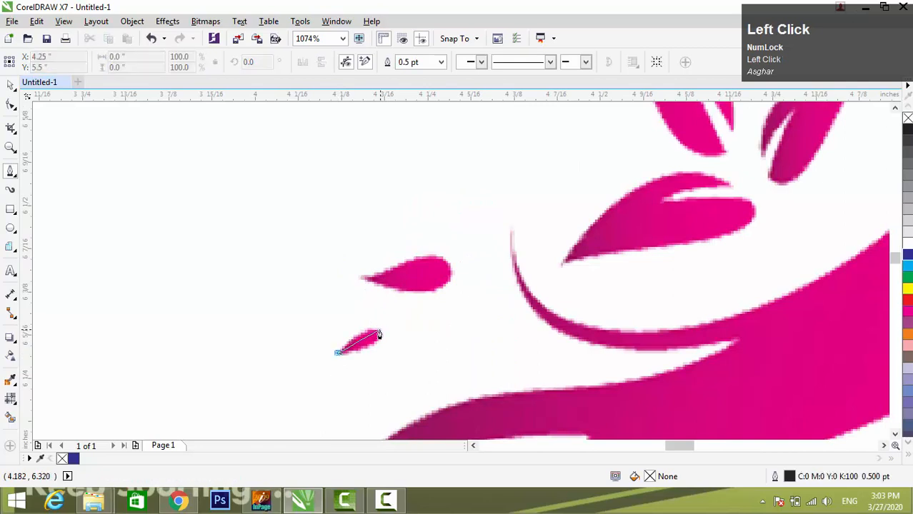
drag(377, 334, 384, 336)
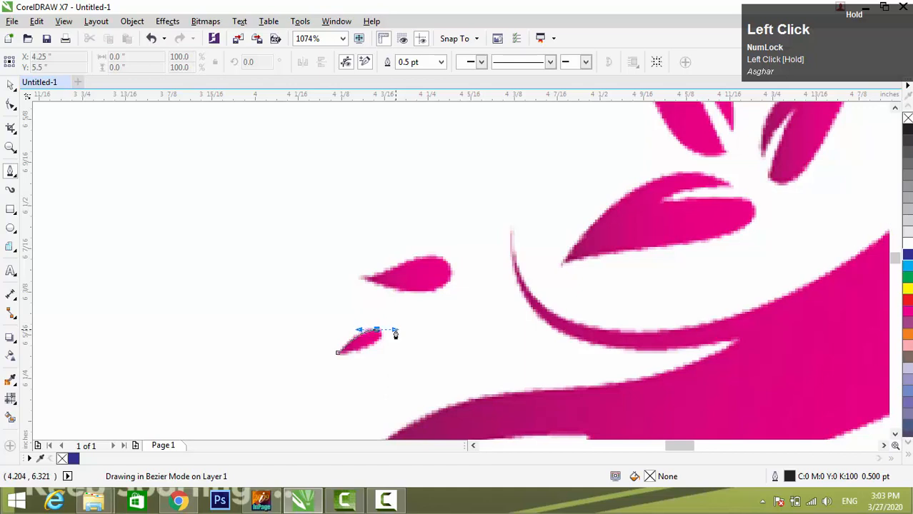
drag(395, 334, 395, 333)
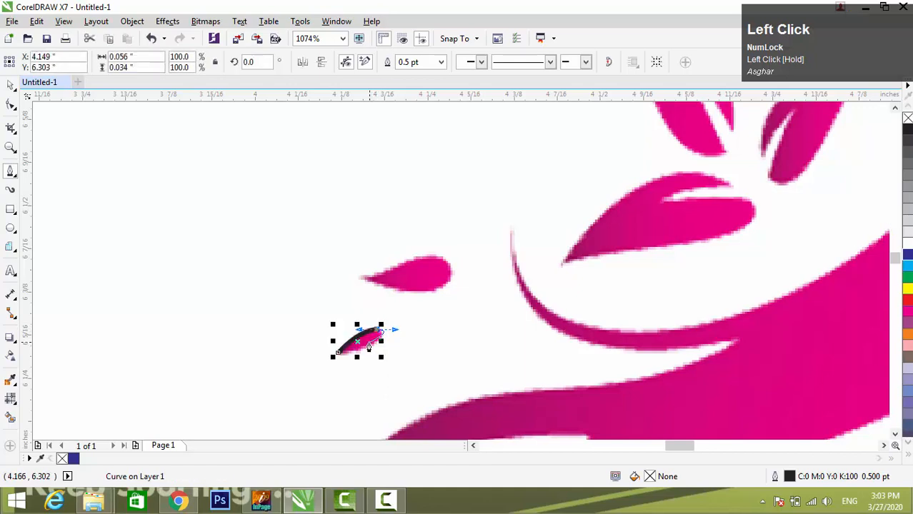
Step: Remove the last node's outgoing handle and close the smallest petal's outline along its lower edge, about 0.064 by 0.034 in overall
drag(408, 315, 305, 376)
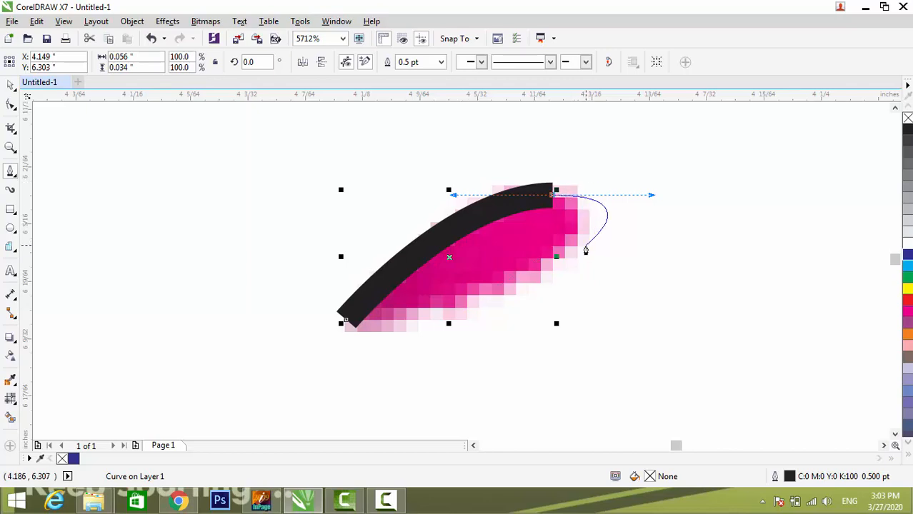
key(alt)
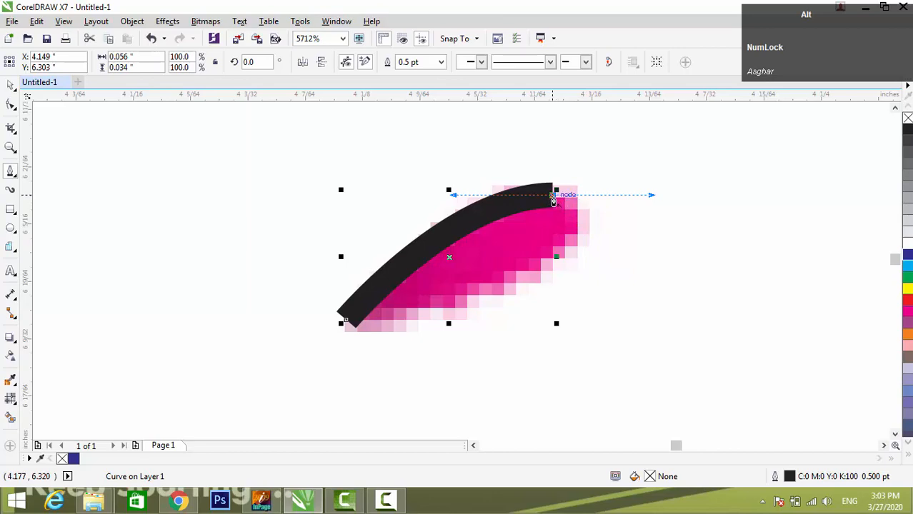
alt+click(553, 201)
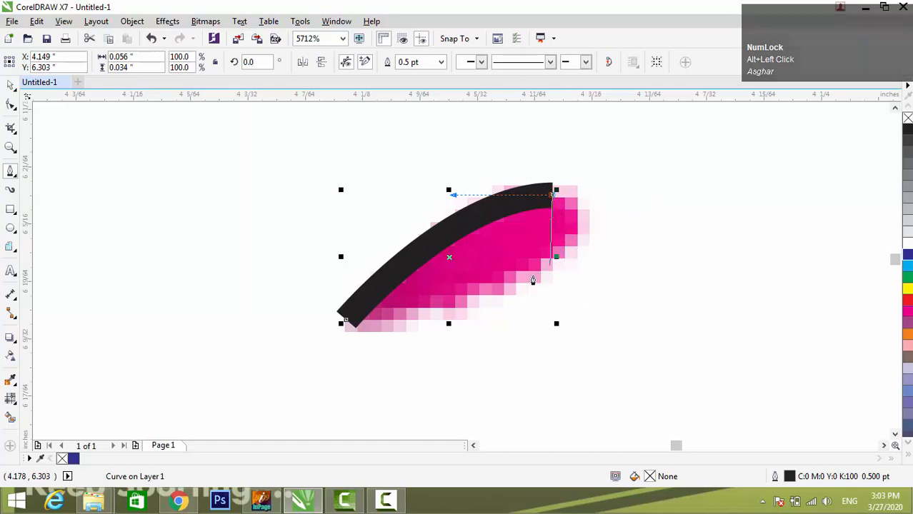
drag(539, 268, 454, 336)
click(359, 330)
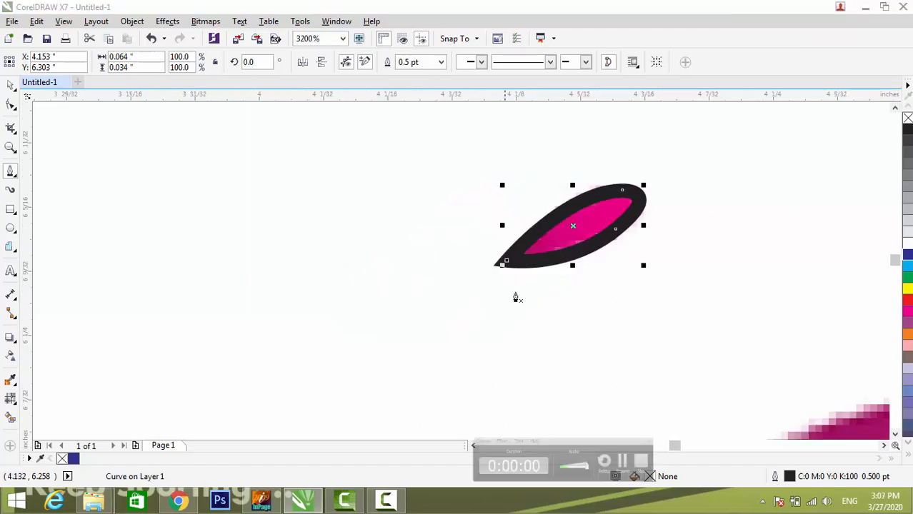
Step: Trace the upper pointed side of the larger drop above with a curved segment and remove the end node's outgoing handle
key(F3)
key(F3)
key(F2)
drag(526, 170, 670, 241)
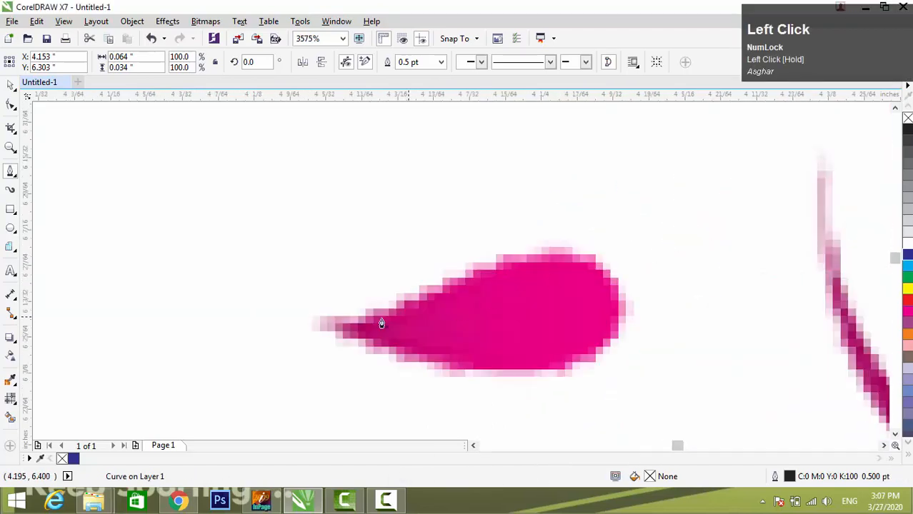
click(327, 330)
drag(500, 260, 562, 212)
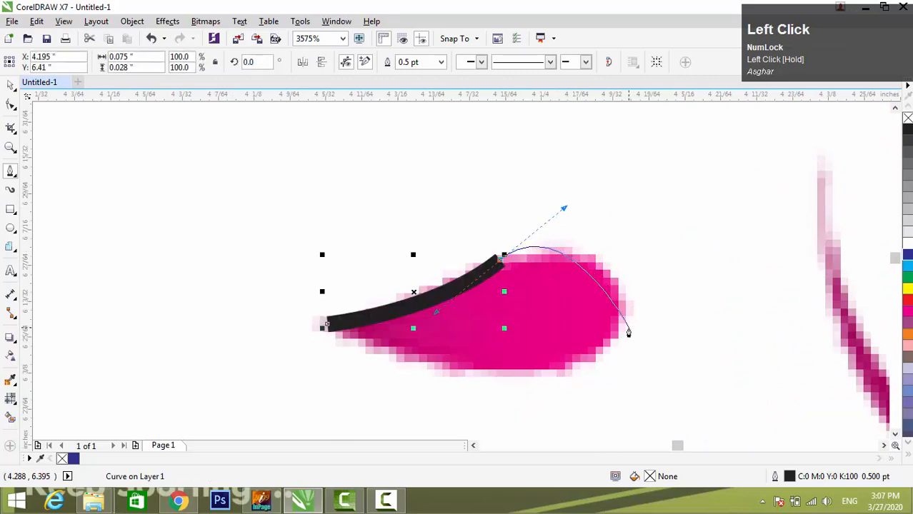
alt+click(503, 258)
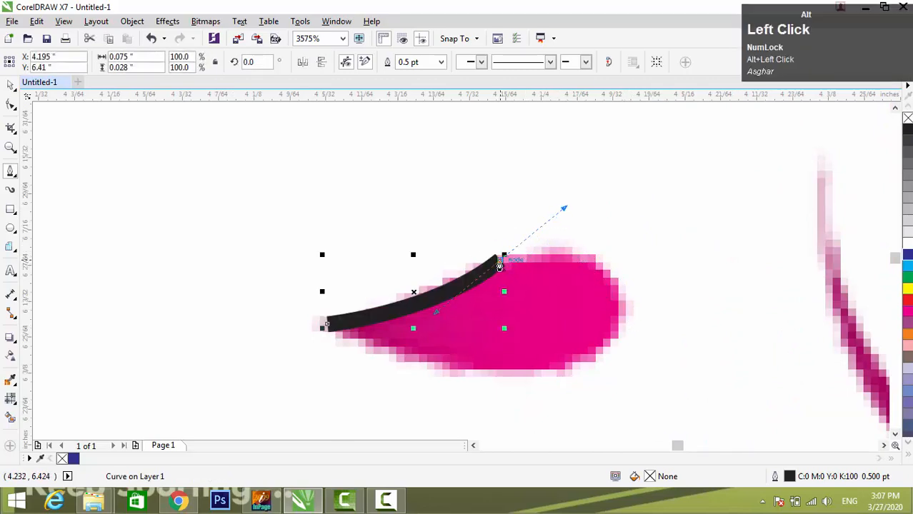
Step: Trace around the larger drop's rounded end and lower edge, and close its outline at the tip, about 0.127 by 0.051 in overall
drag(619, 317, 613, 410)
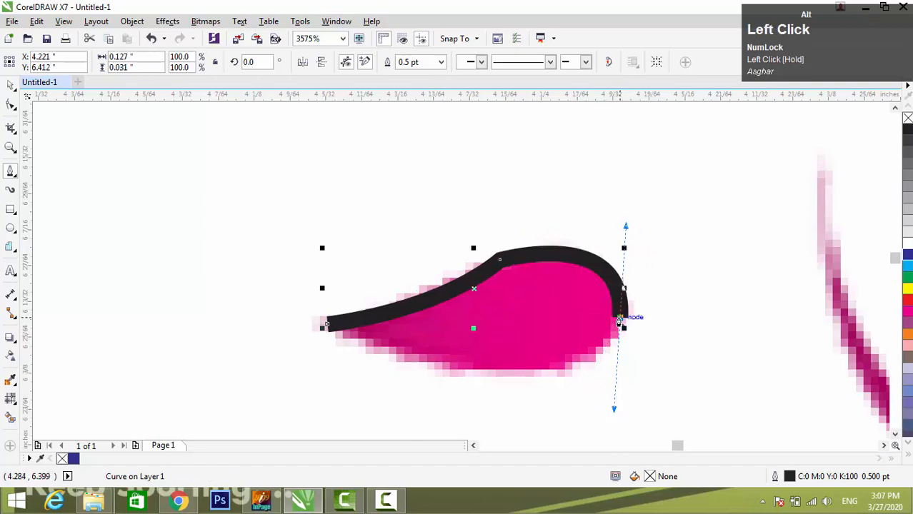
drag(447, 366, 273, 348)
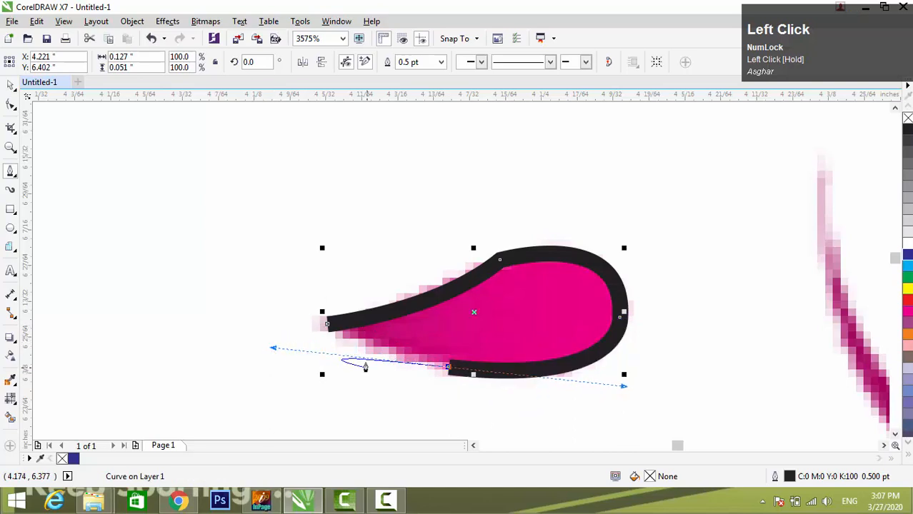
alt+click(447, 367)
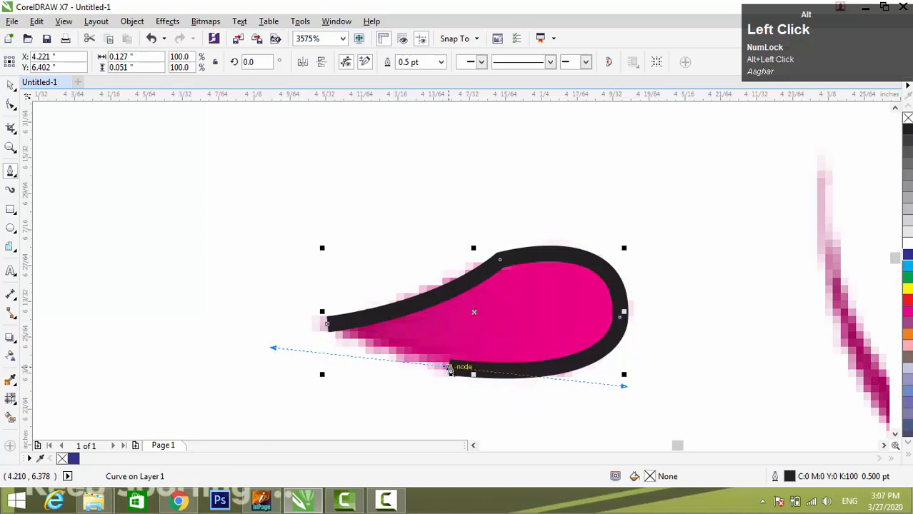
click(327, 325)
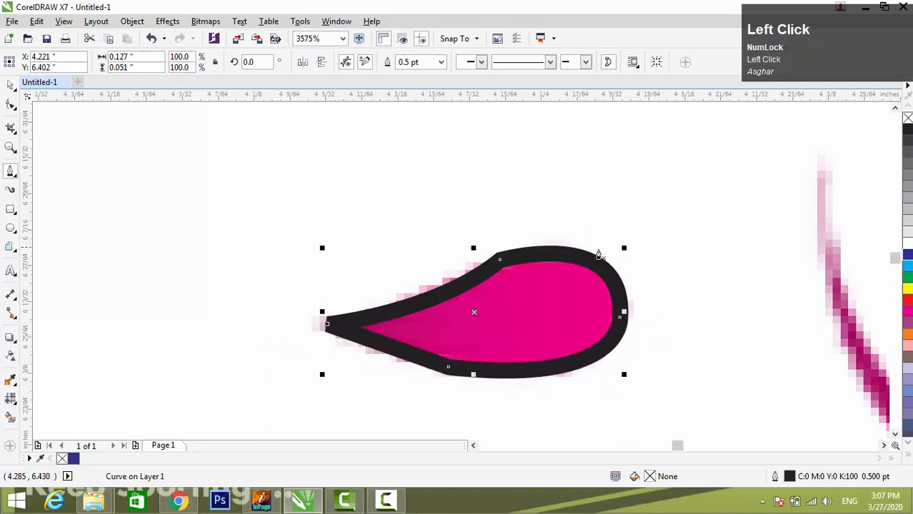
Step: Set the larger drop's outline width to Hairline
key(F12)
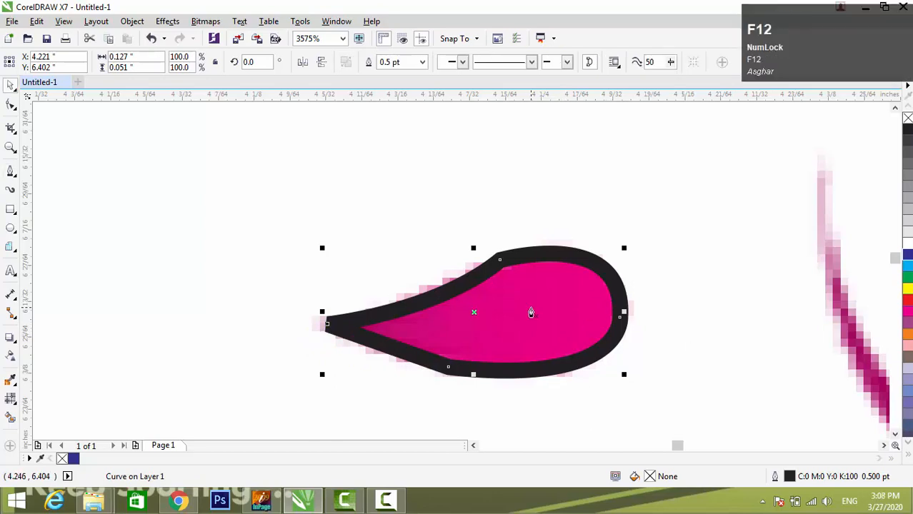
click(371, 161)
scroll(343, 210, up, 3)
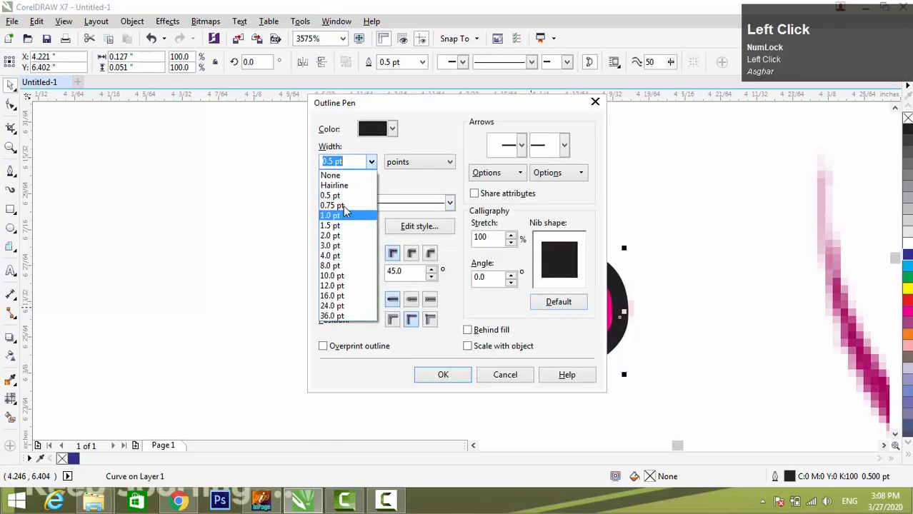
click(336, 187)
click(443, 375)
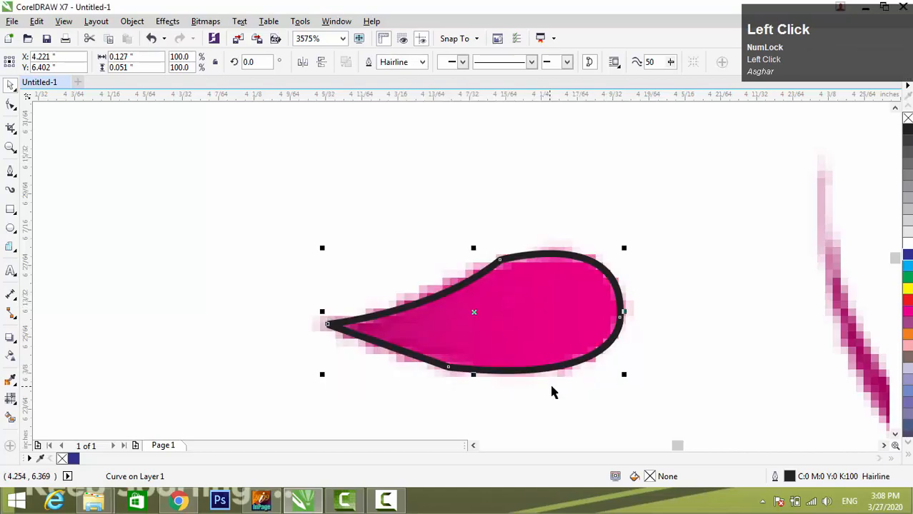
Step: Delete the nodes on the larger drop's lower and upper edges, keeping only the nodes at its tip and rounded end
scroll(499, 318, up, 3)
scroll(503, 271, down, 3)
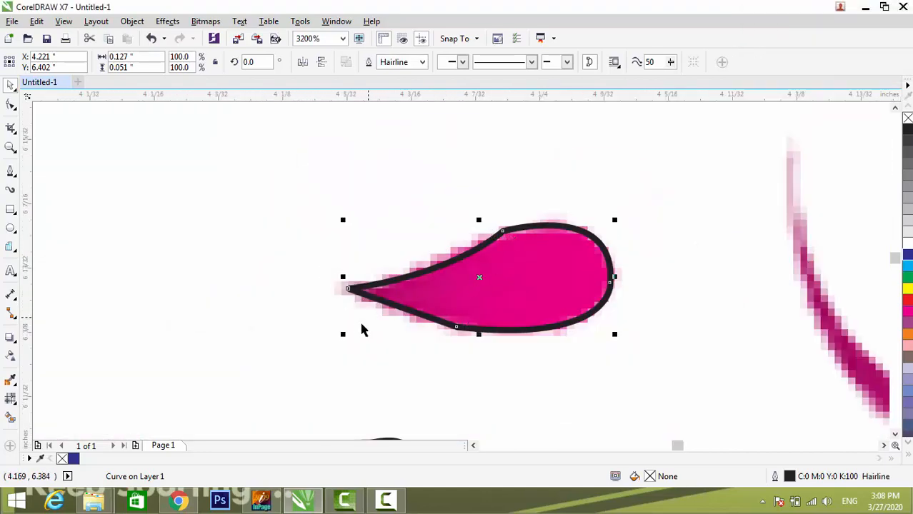
scroll(469, 274, up, 2)
scroll(515, 210, down, 1)
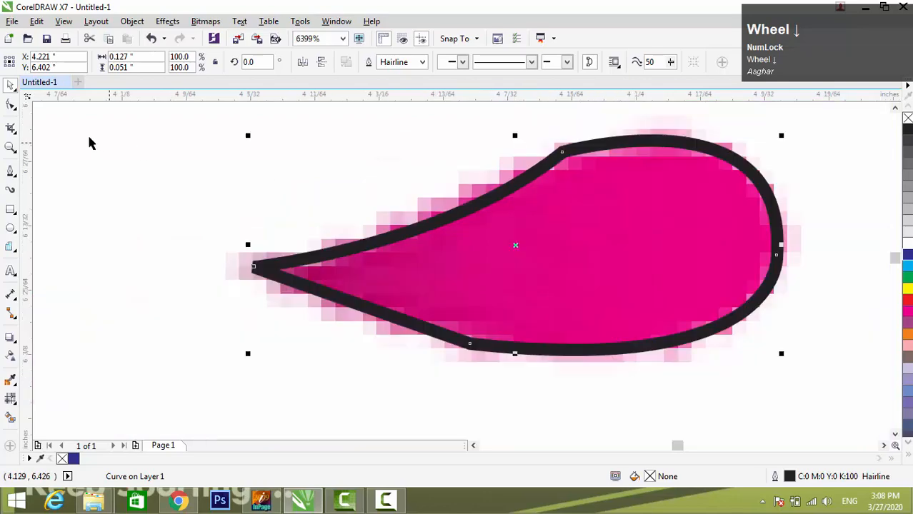
click(11, 105)
key(F3)
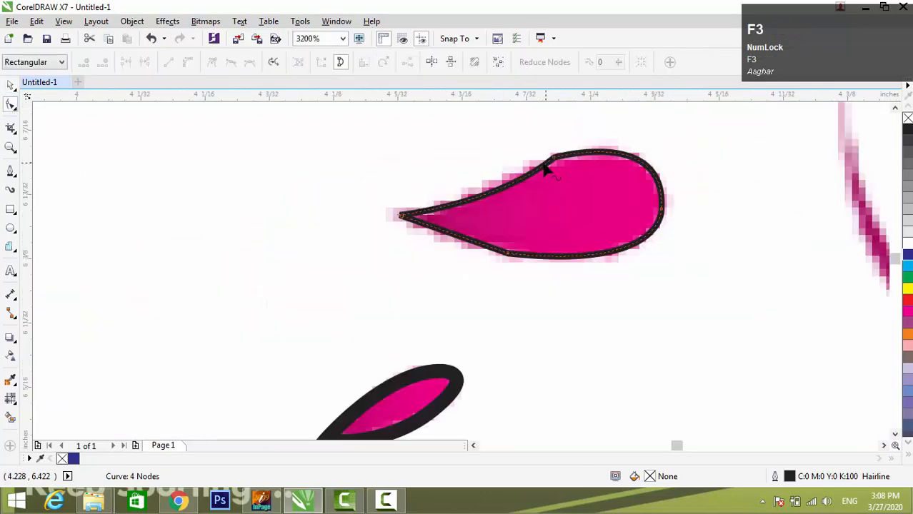
drag(395, 139, 679, 282)
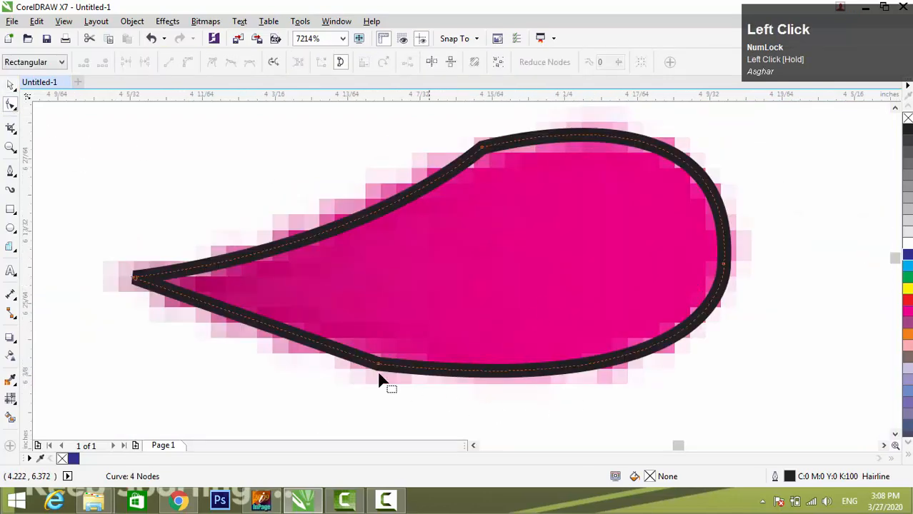
drag(376, 361, 301, 346)
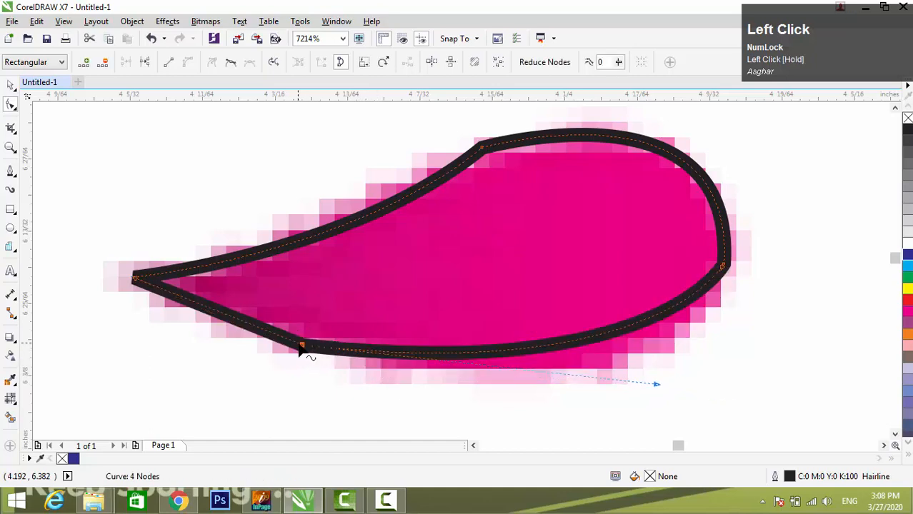
double_click(300, 346)
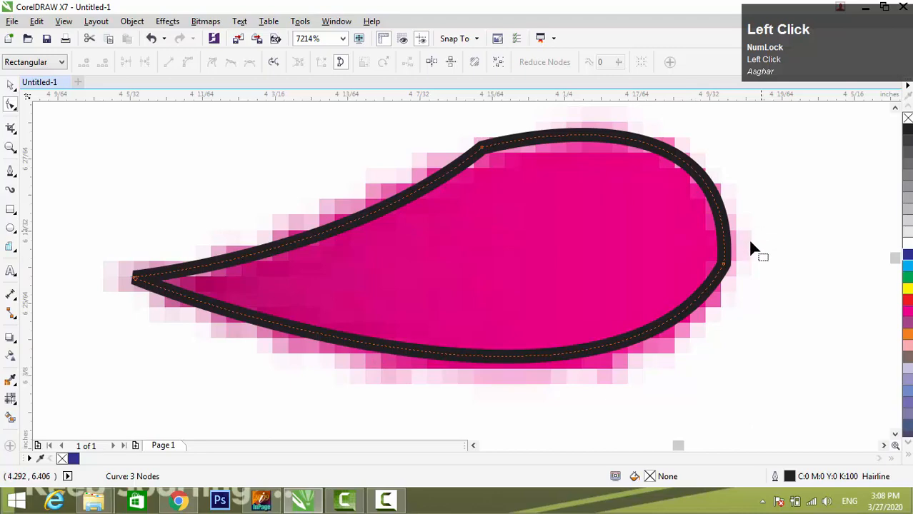
double_click(483, 148)
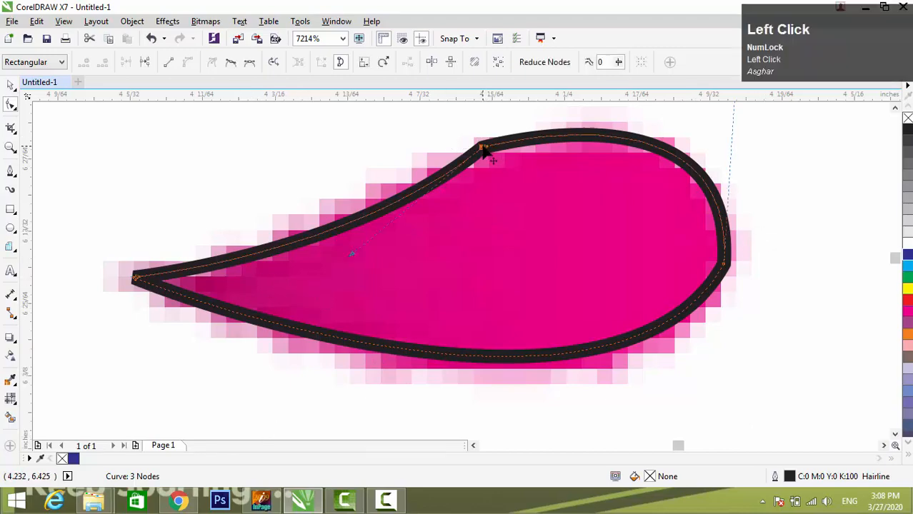
Step: Reshape the larger drop's upper and lower edges by adjusting the curve handles at its rounded end and tip
key(F3)
drag(699, 198, 632, 264)
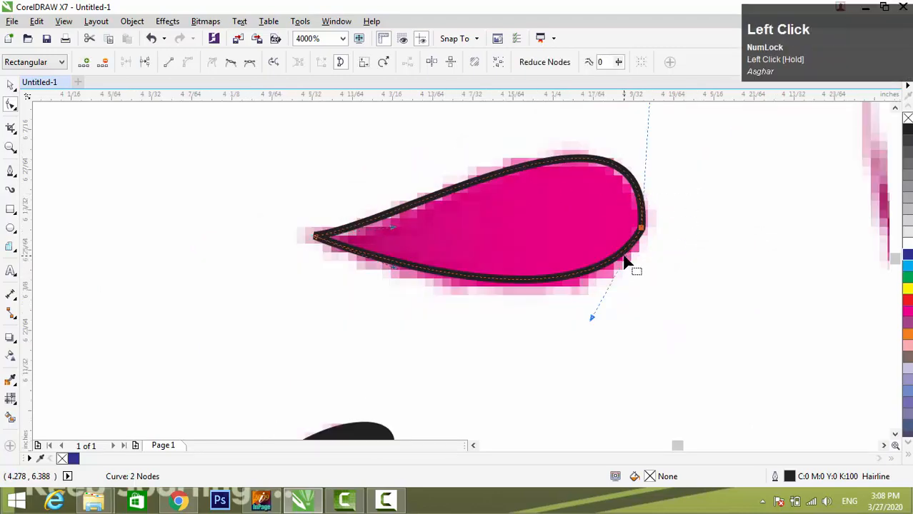
key(F3)
drag(638, 165, 628, 170)
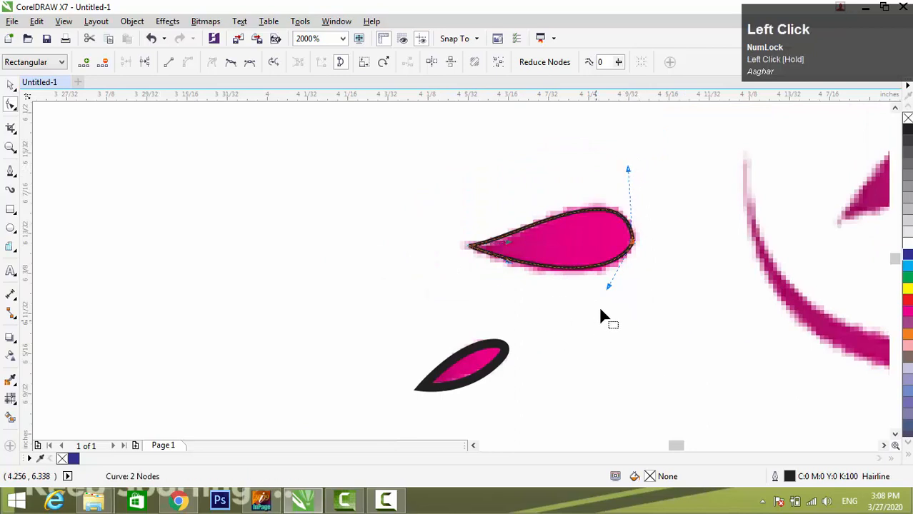
scroll(525, 263, up, 2)
drag(466, 193, 520, 203)
scroll(529, 204, down, 2)
drag(618, 241, 633, 247)
scroll(650, 204, up, 3)
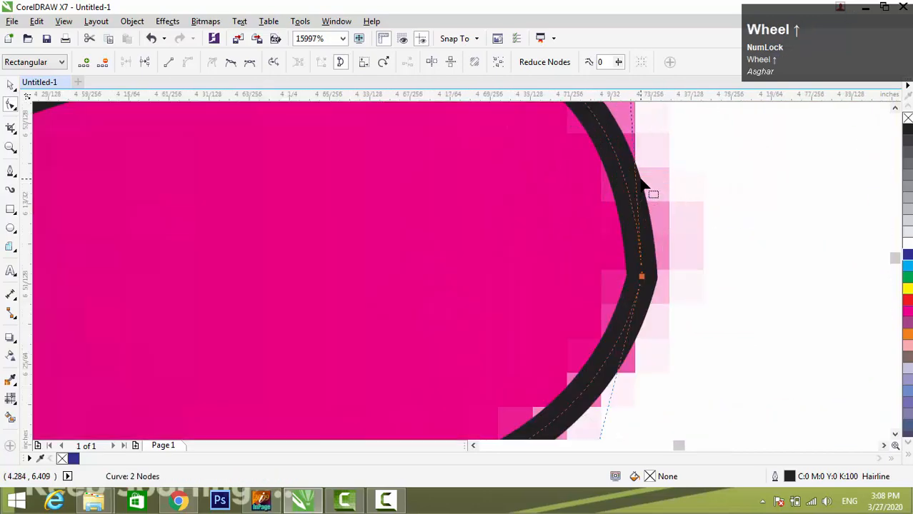
click(653, 274)
scroll(633, 246, down, 3)
key(ctrl+z)
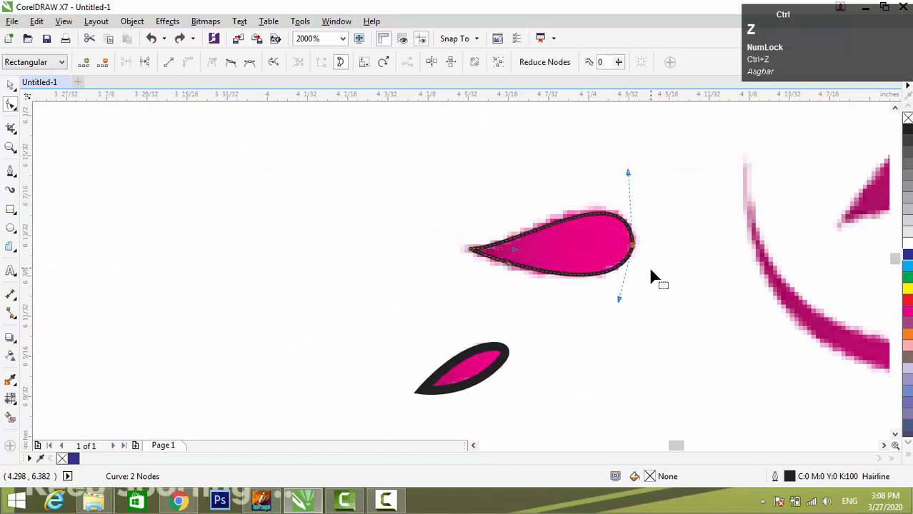
Step: Adjust both curve handles at the larger drop's rounded end to fit the pink shape and finish node editing, about 0.127 by 0.052 in overall
scroll(650, 275, up, 3)
scroll(635, 299, down, 2)
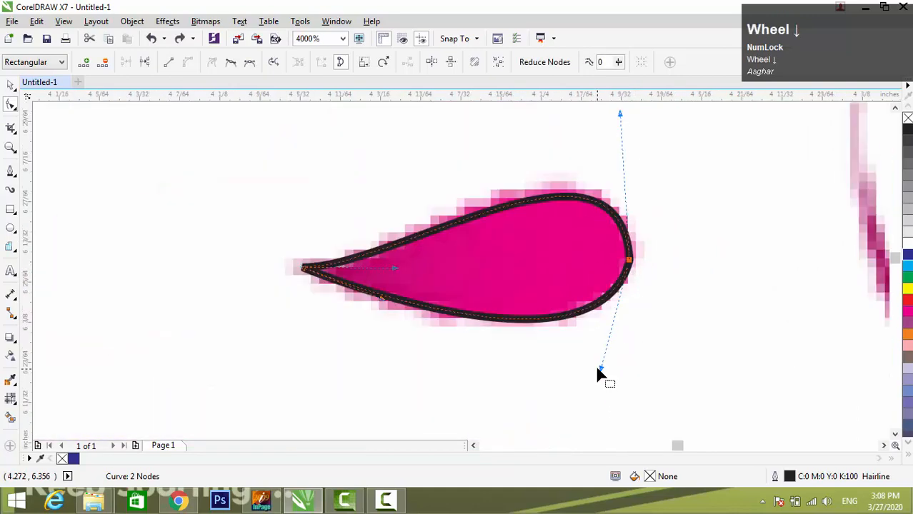
drag(602, 371, 629, 371)
mouse_move(621, 116)
mouse_down()
mouse_move(628, 106)
mouse_move(624, 132)
mouse_up()
scroll(542, 243, down, 2)
key(space)
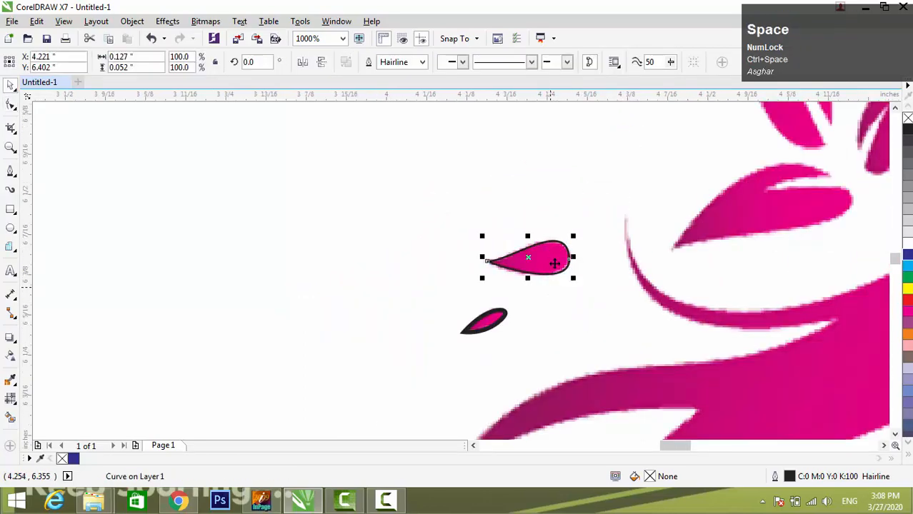
Step: Start the lower leaf's outline at its pointed tip with the Pen tool and trace its upper edge, about 0.244 by 0.136 in
scroll(546, 259, down, 2)
scroll(554, 260, up, 4)
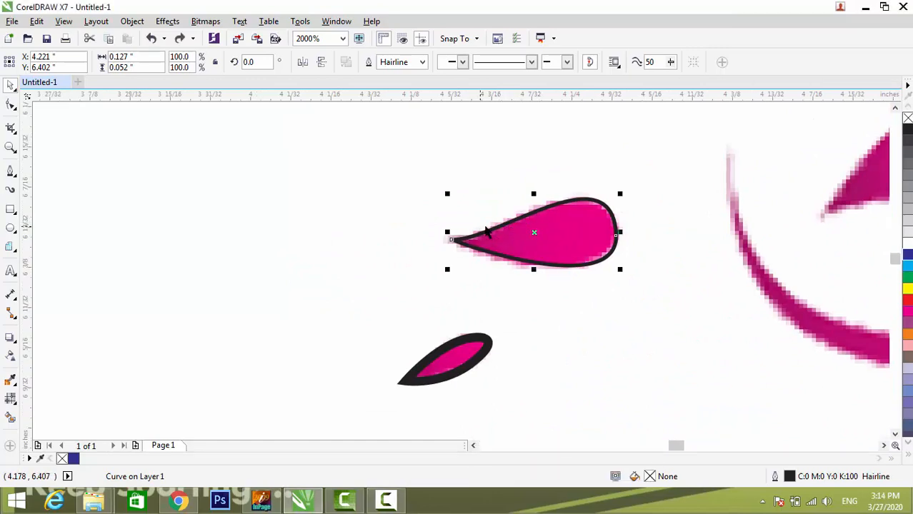
key(F3)
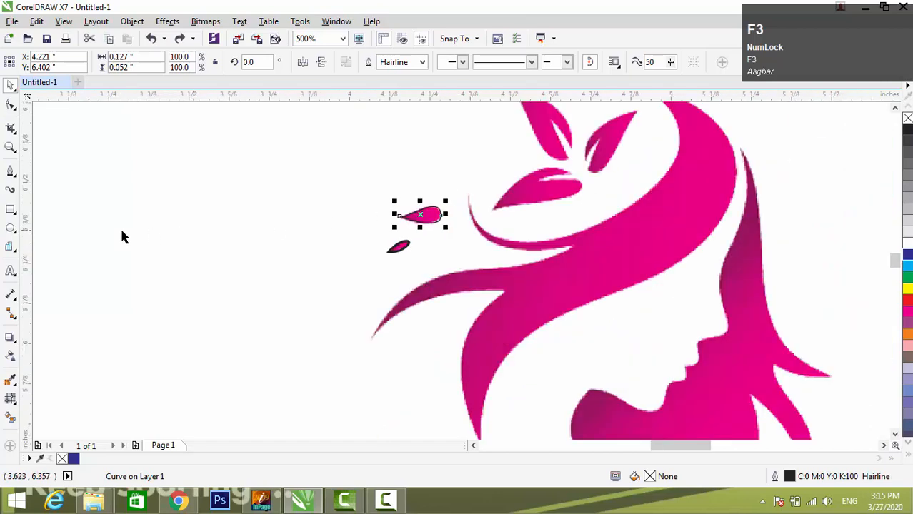
click(11, 172)
key(F3)
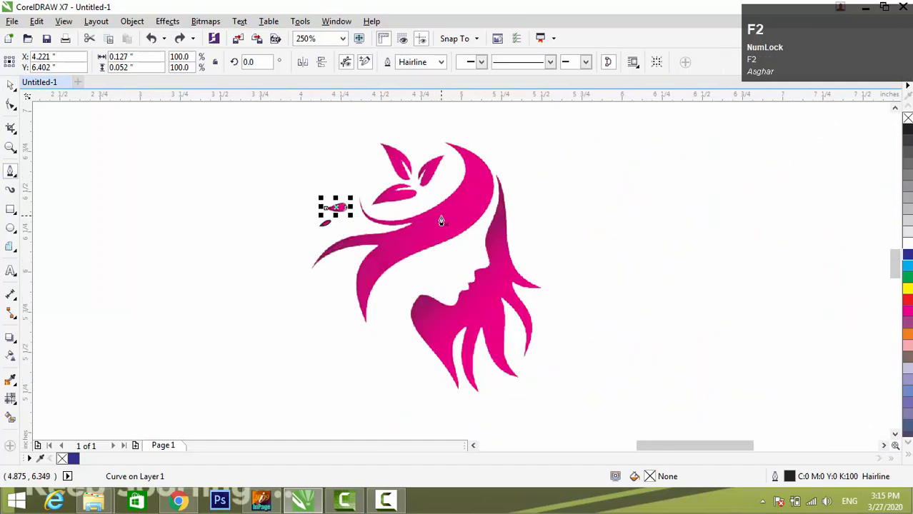
drag(346, 132, 484, 214)
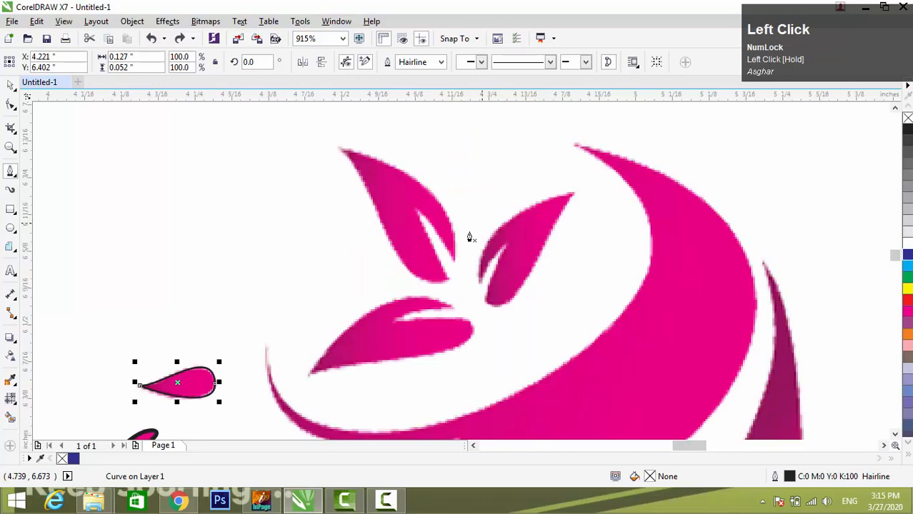
click(310, 374)
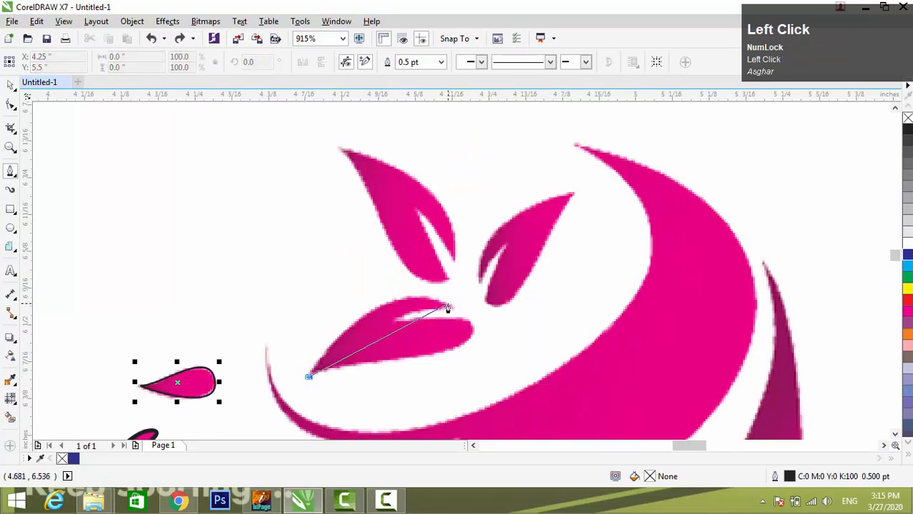
drag(451, 306, 537, 340)
scroll(452, 308, up, 3)
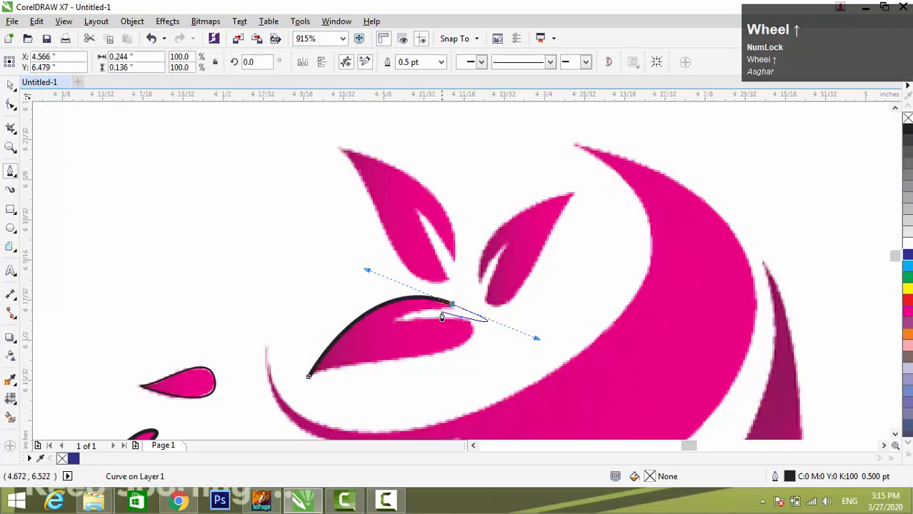
Step: Trace the upper side of the lower leaf's notch to its inner end, remove the outgoing handle and add a short connecting segment
click(488, 288)
drag(241, 343, 224, 372)
alt+click(242, 342)
alt+click(243, 343)
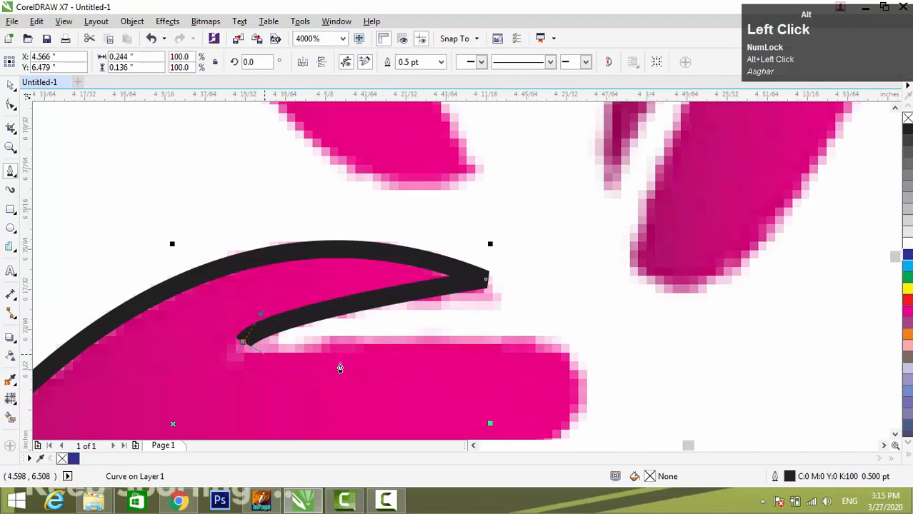
click(242, 344)
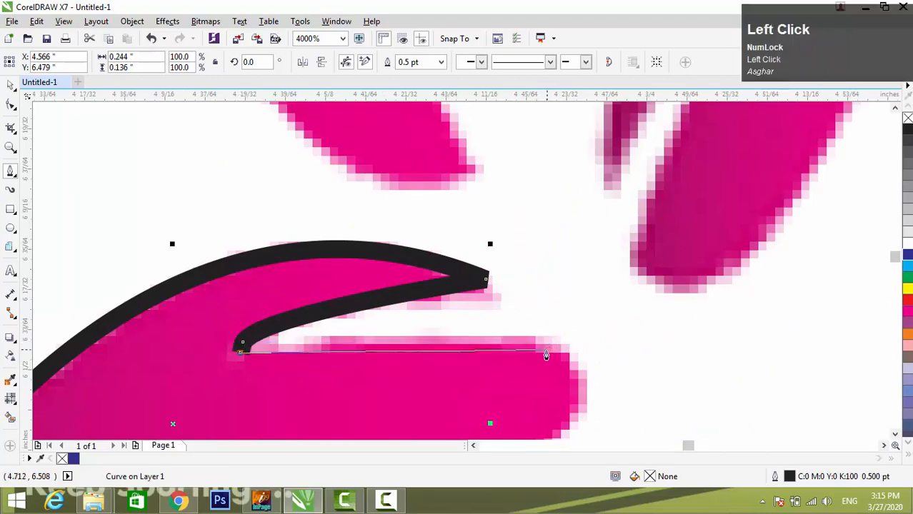
Step: Trace the lower leaf's lower lobe around its rounded end and along the bottom edge, closing at the tip, about 0.282 by 0.136 in overall
drag(565, 354, 633, 394)
click(894, 434)
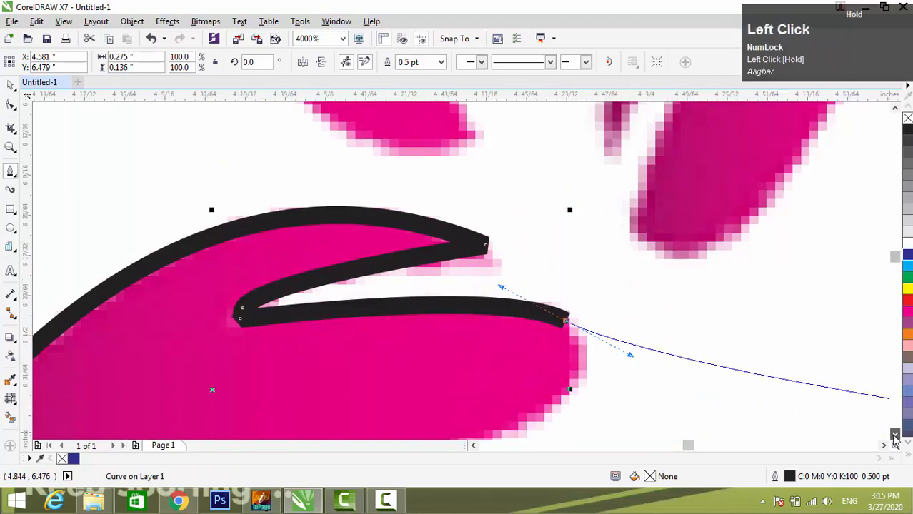
drag(348, 304, 190, 314)
key(F3)
scroll(500, 286, up, 3)
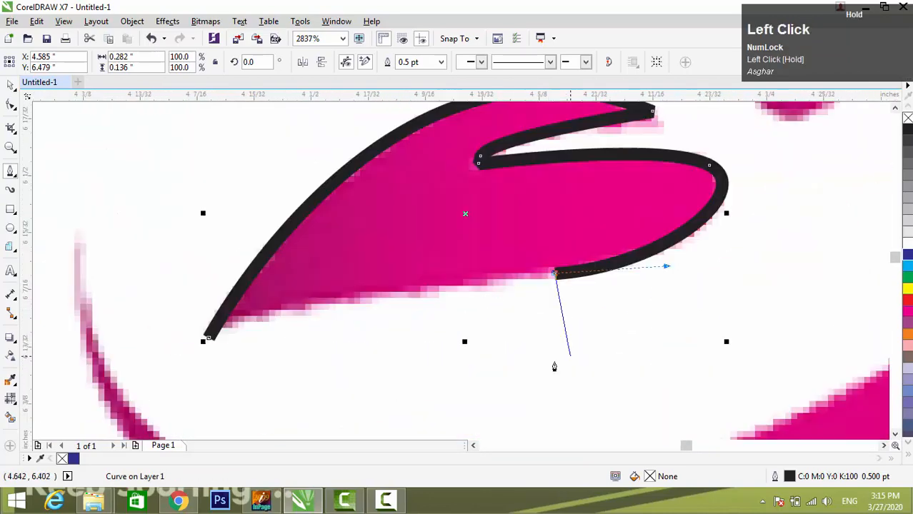
click(207, 338)
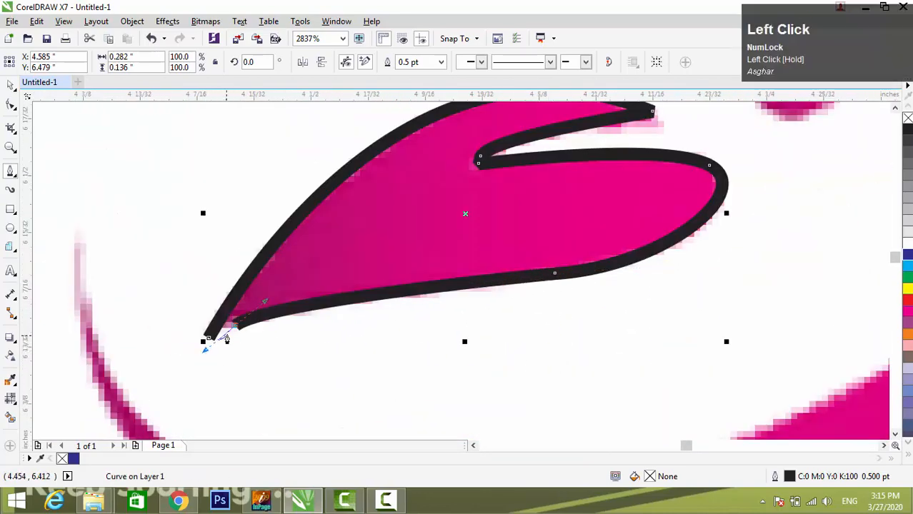
alt+click(213, 342)
Step: Start the upper-left leaf's outline at its base and trace the notch and the lower part of its outer right edge, about 0.077 by 0.173 in
scroll(386, 310, down, 3)
click(425, 250)
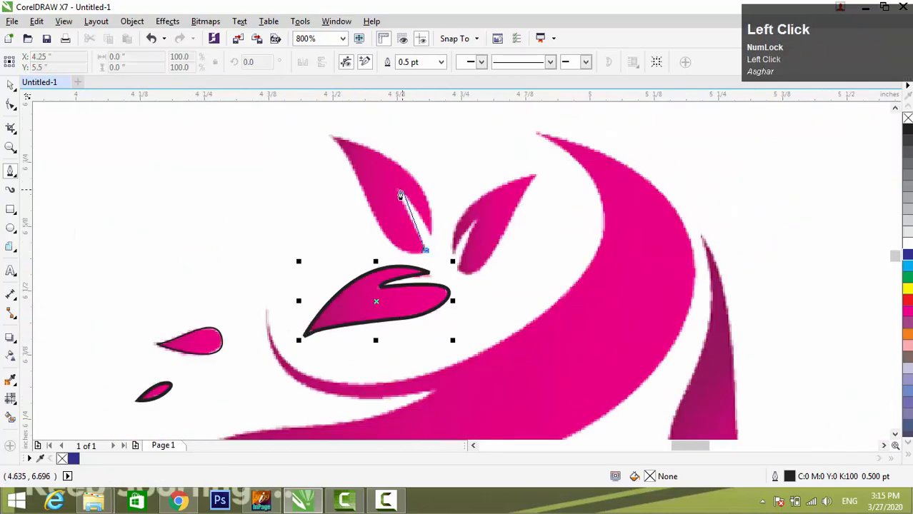
click(397, 193)
drag(430, 241, 446, 279)
mouse_move(389, 163)
mouse_down()
mouse_move(337, 139)
mouse_move(390, 165)
mouse_up()
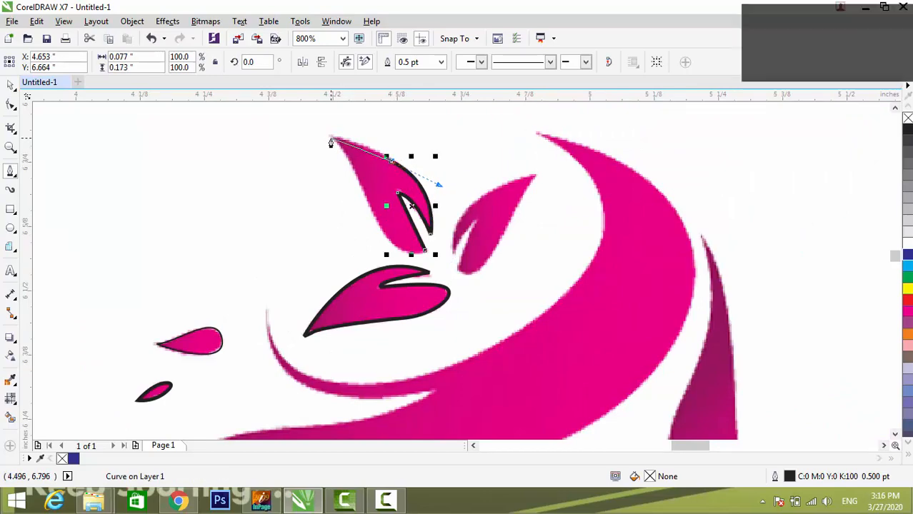
Step: Trace the upper-left leaf to its pointed tip, down its left edge and around the base, closing the outline at about 0.195 by 0.224 in
drag(332, 142, 298, 138)
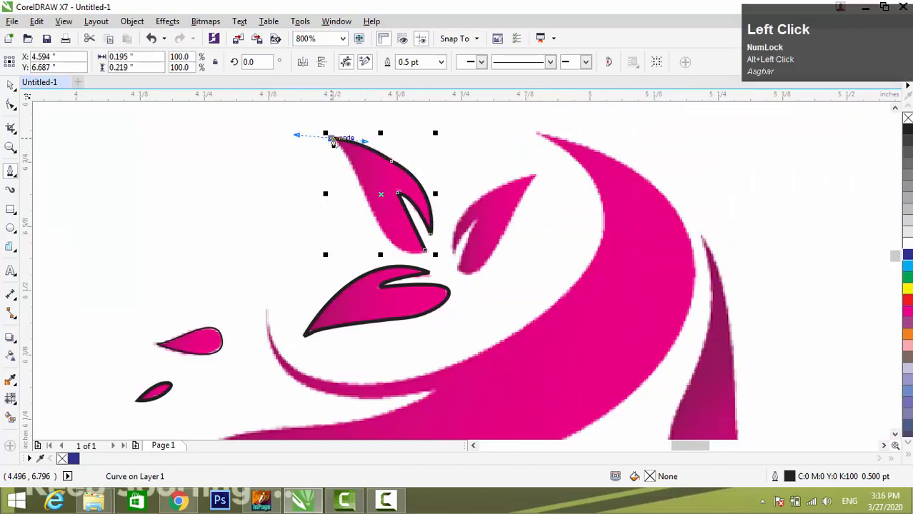
drag(367, 202, 383, 255)
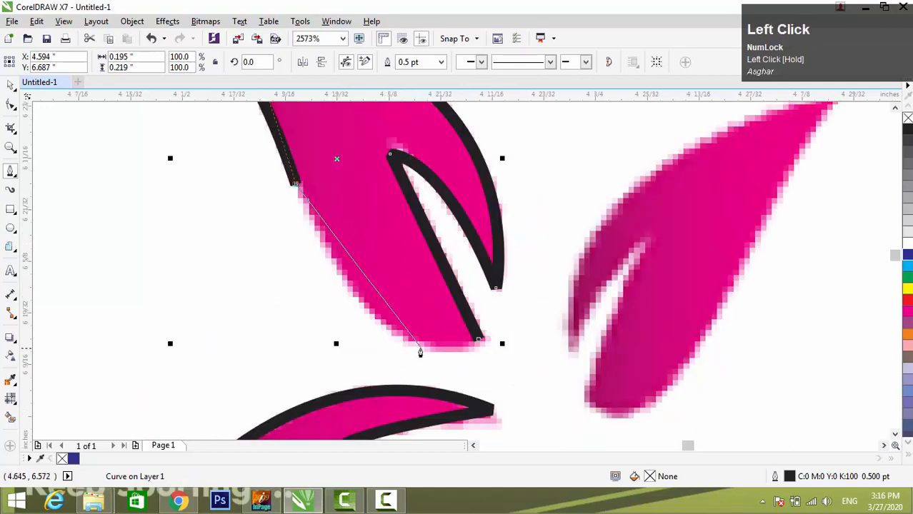
drag(420, 352, 484, 340)
alt+click(483, 343)
alt+click(466, 345)
click(478, 340)
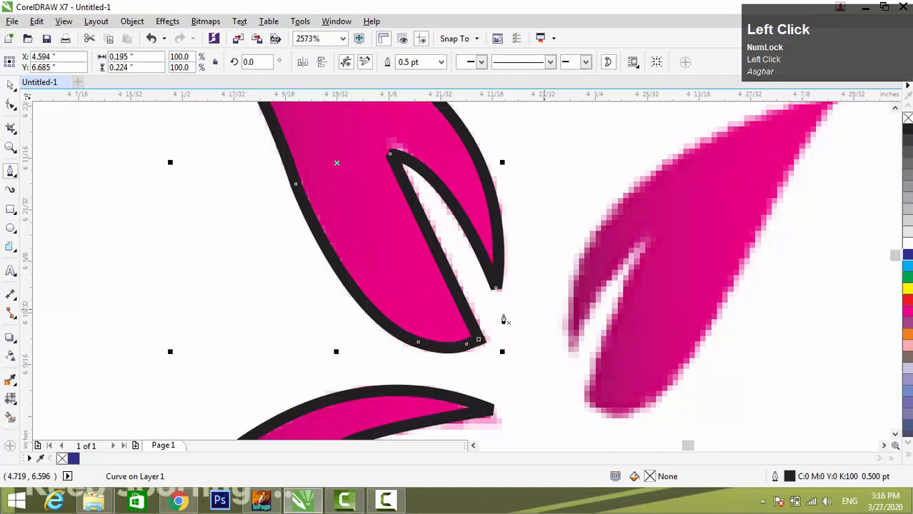
Step: Start the right leaf's outline and trace both sides of its notch down to the rounded base, about 0.036 by 0.102 in
scroll(504, 318, down, 3)
scroll(379, 318, up, 1)
scroll(380, 322, up, 1)
click(306, 338)
drag(369, 236, 403, 200)
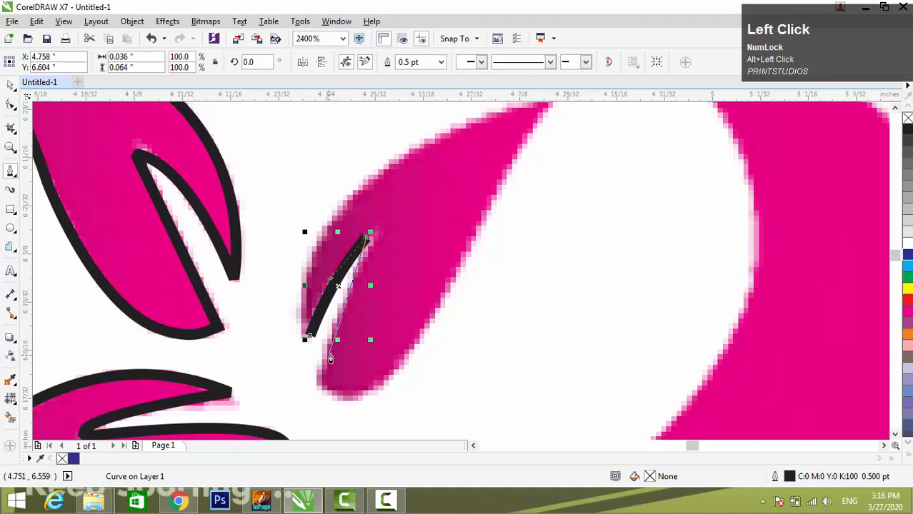
click(332, 345)
drag(338, 399, 364, 401)
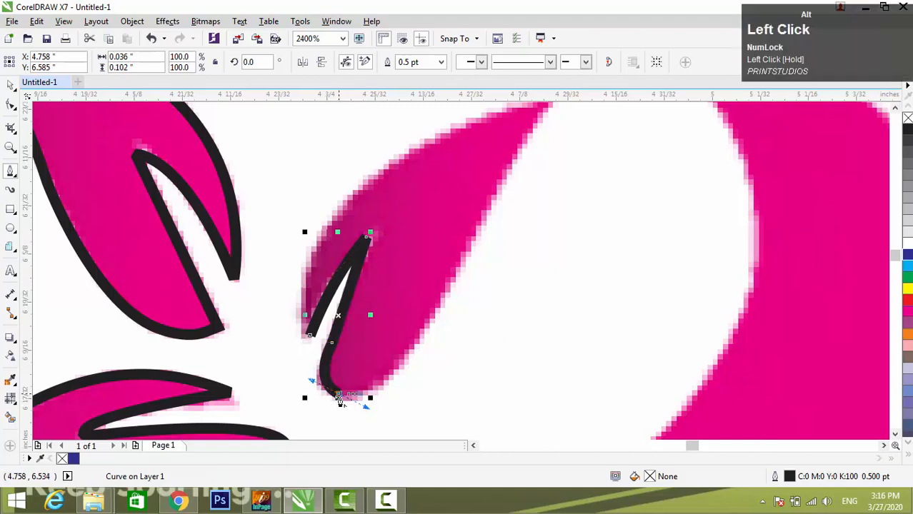
Step: Trace the right leaf's right edge up to its pointed tip and down the left edge, closing the outline at about 0.163 by 0.189 in
mouse_move(403, 357)
mouse_down()
mouse_move(428, 322)
mouse_move(404, 362)
mouse_up()
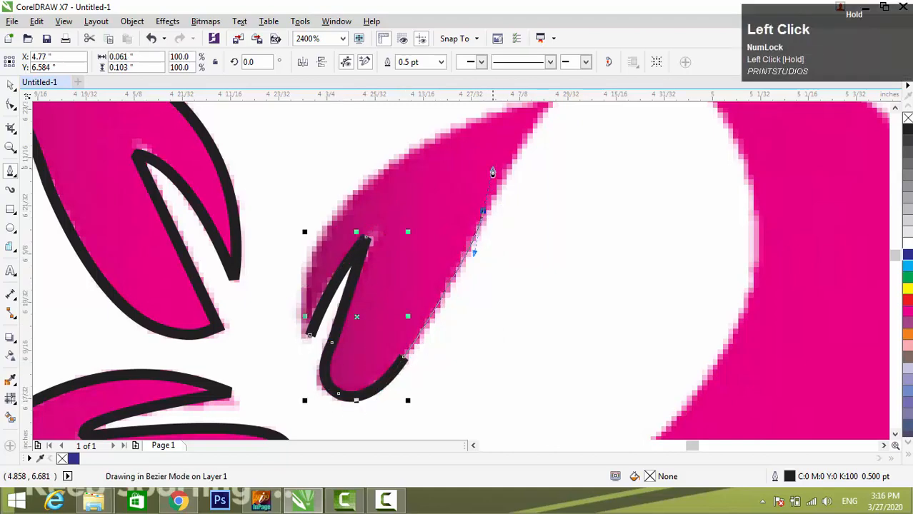
drag(486, 207, 496, 201)
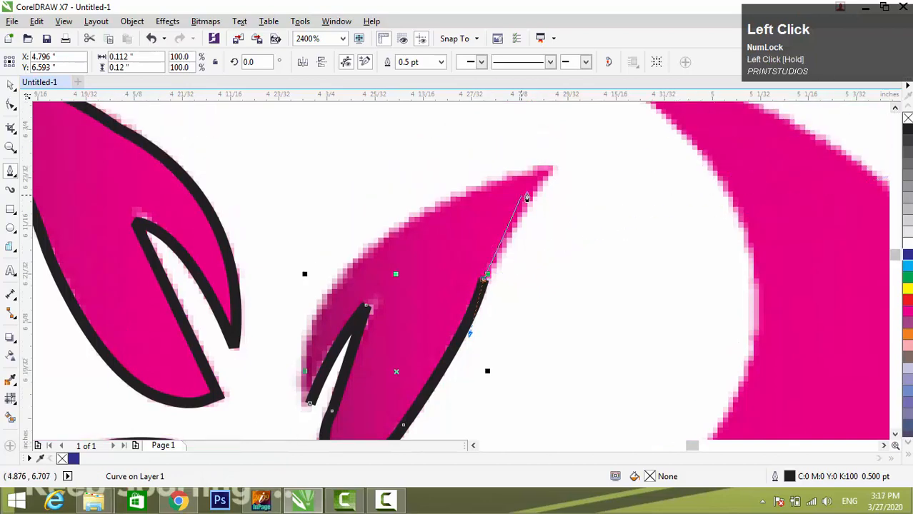
drag(555, 169, 558, 180)
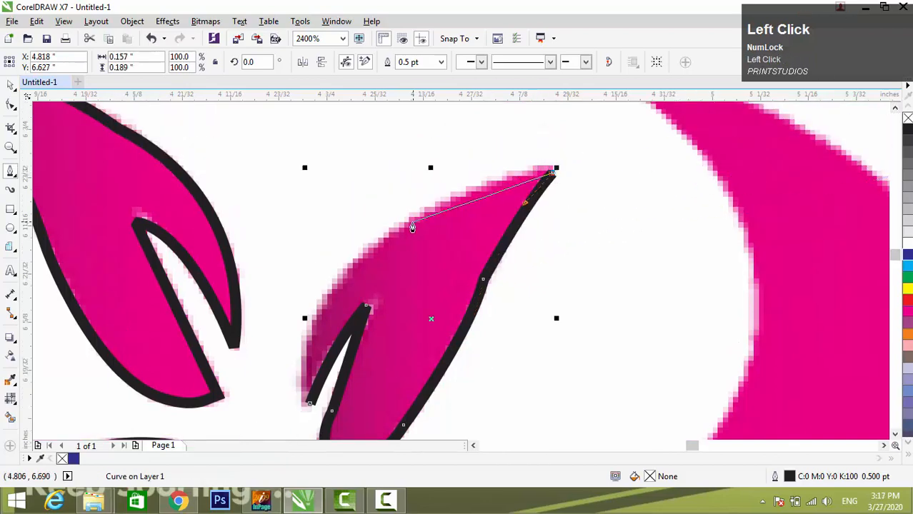
drag(412, 227, 404, 235)
drag(309, 330, 309, 372)
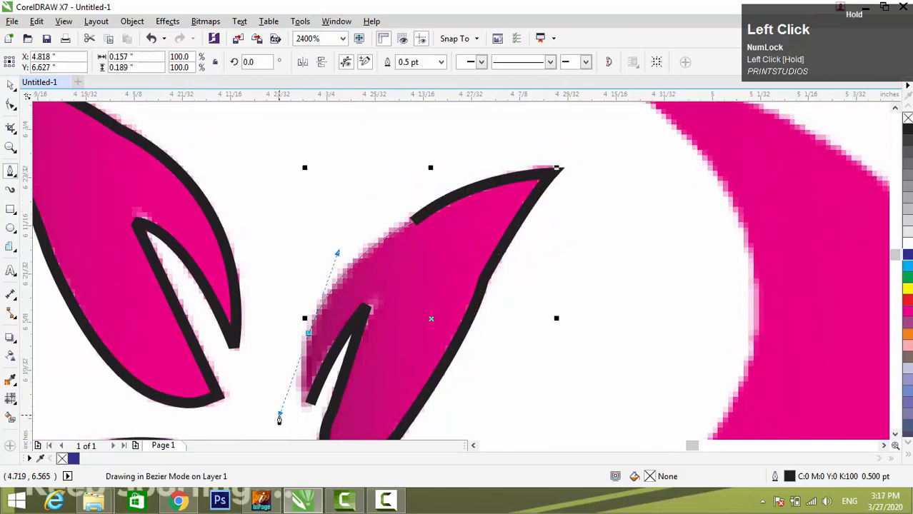
drag(279, 420, 306, 406)
alt+click(302, 389)
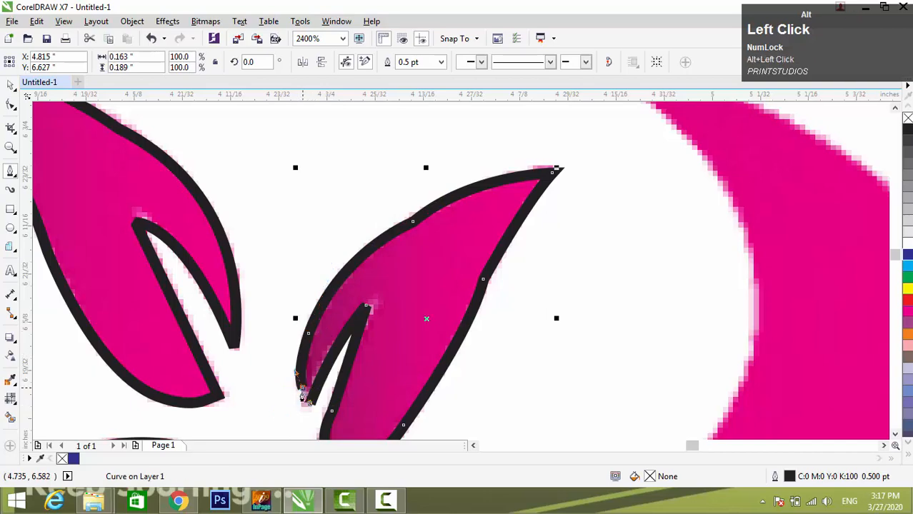
click(310, 403)
Step: Start the large hair lock's outline at its bottom tip and trace the first part of its lower-right edge, about 0.36 by 0.455 in
scroll(408, 253, down, 3)
scroll(383, 394, up, 3)
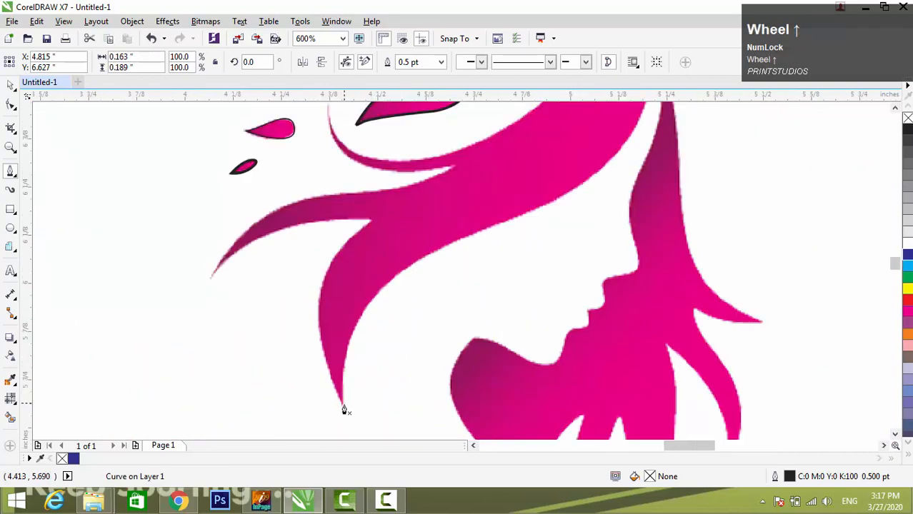
click(344, 405)
drag(480, 231, 645, 173)
alt+click(480, 230)
key(Escape)
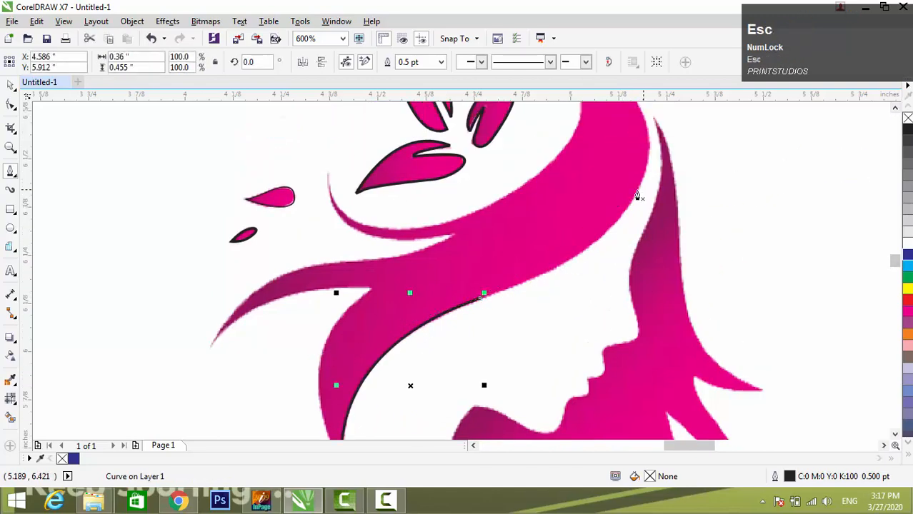
Step: Continue the hair lock's outline around its outer right curve to the upper tip, about 0.798 by 1.122 in overall
scroll(638, 198, down, 3)
key(F2)
drag(380, 101, 647, 176)
click(377, 389)
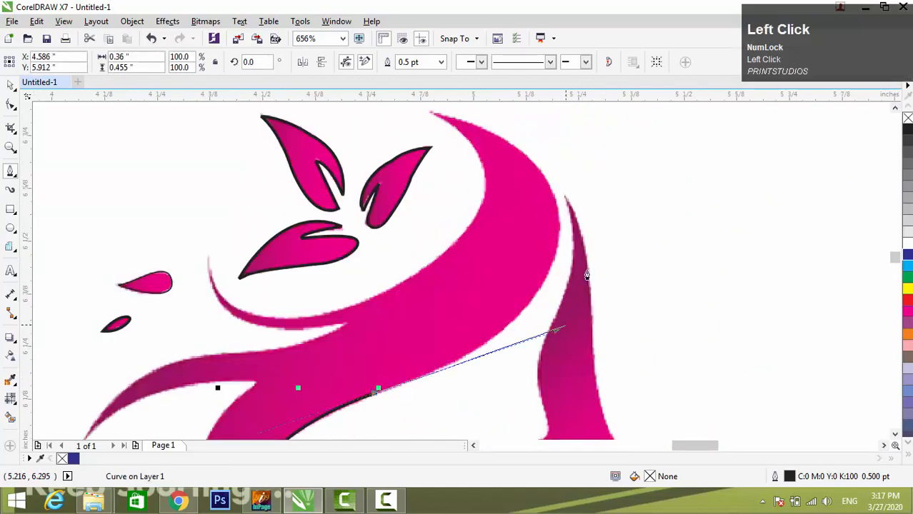
drag(557, 202, 550, 152)
click(558, 207)
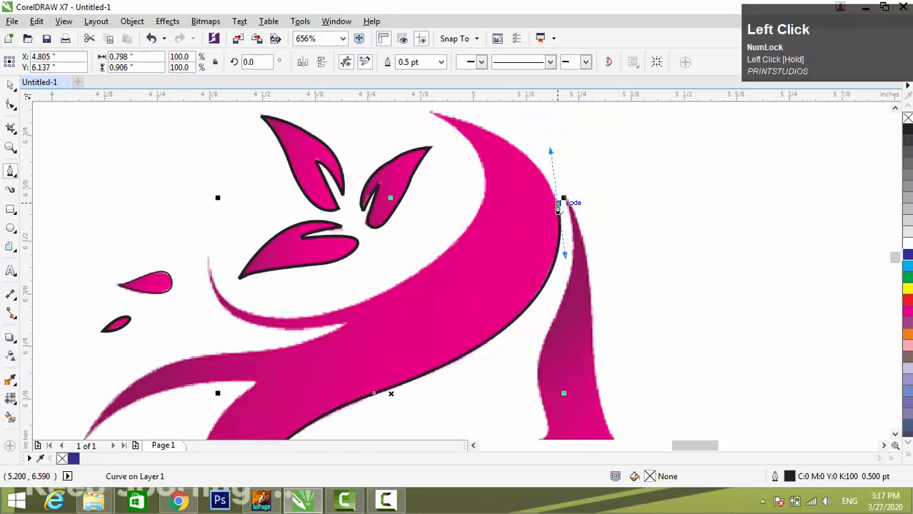
mouse_move(431, 112)
mouse_down()
mouse_move(386, 113)
mouse_move(428, 129)
mouse_move(325, 112)
mouse_move(322, 157)
mouse_move(320, 147)
mouse_up()
key(ctrl+z)
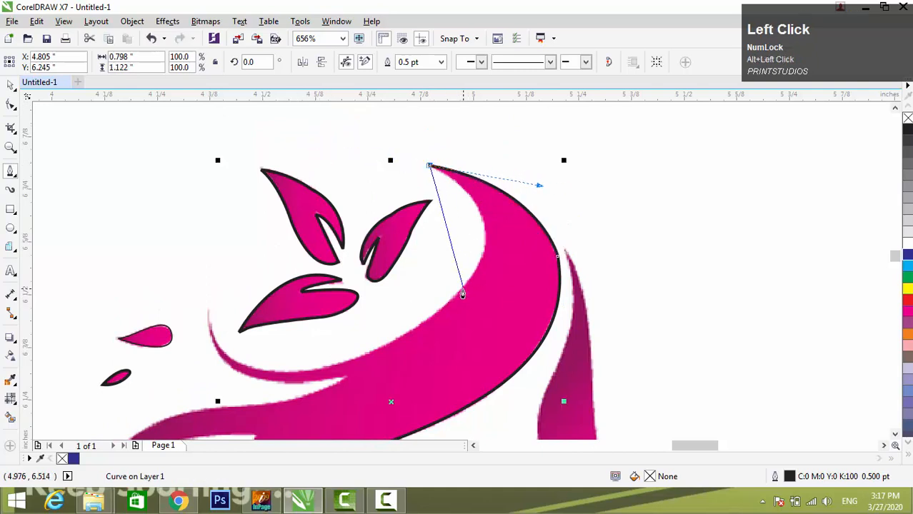
Step: Trace the hair lock's inner edge from the upper tip beneath the leaves to the thin strand's tip
mouse_move(462, 289)
mouse_down()
mouse_move(399, 366)
mouse_move(399, 347)
mouse_up()
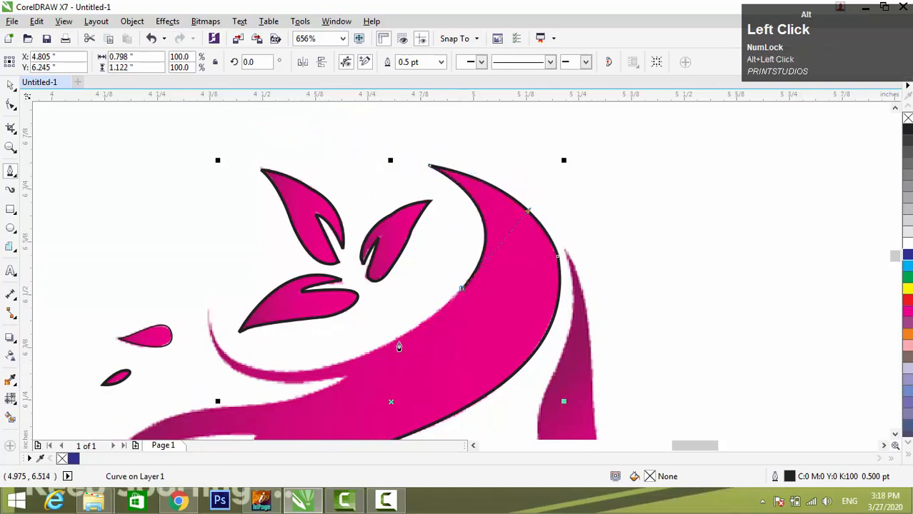
drag(311, 376, 234, 393)
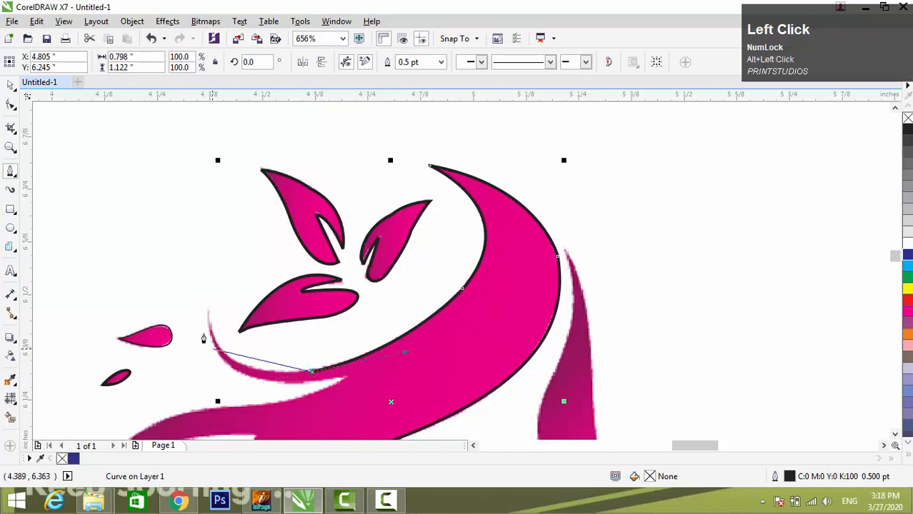
key(space)
drag(190, 304, 391, 357)
key(space)
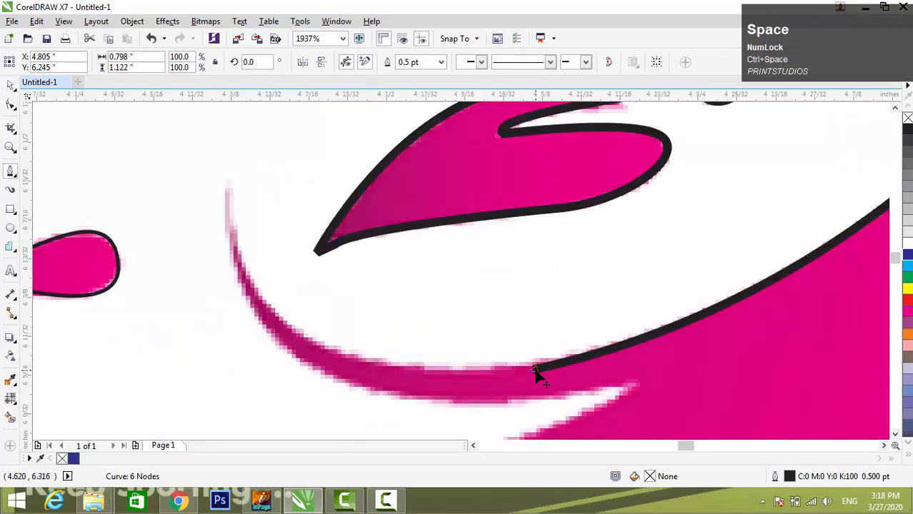
click(529, 369)
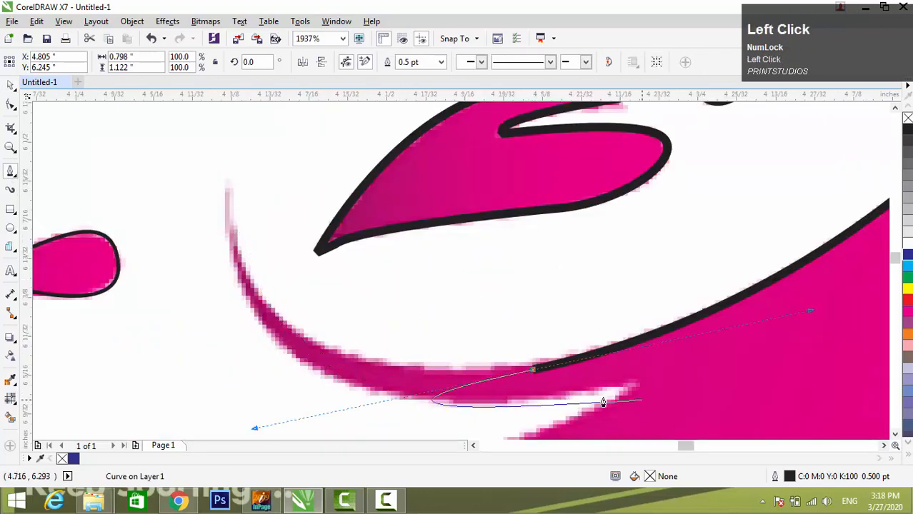
mouse_move(249, 288)
mouse_down()
mouse_move(147, 167)
mouse_move(167, 153)
mouse_up()
alt+click(212, 229)
key(ctrl+z)
mouse_move(229, 187)
mouse_down()
mouse_move(234, 146)
mouse_move(228, 187)
mouse_up()
Step: Trace the thin strand's underside back to its notch with the main lock, reaching about 0.834 by 1.122 in overall
mouse_move(353, 384)
mouse_down()
mouse_move(526, 432)
mouse_move(511, 405)
mouse_up()
alt+click(353, 340)
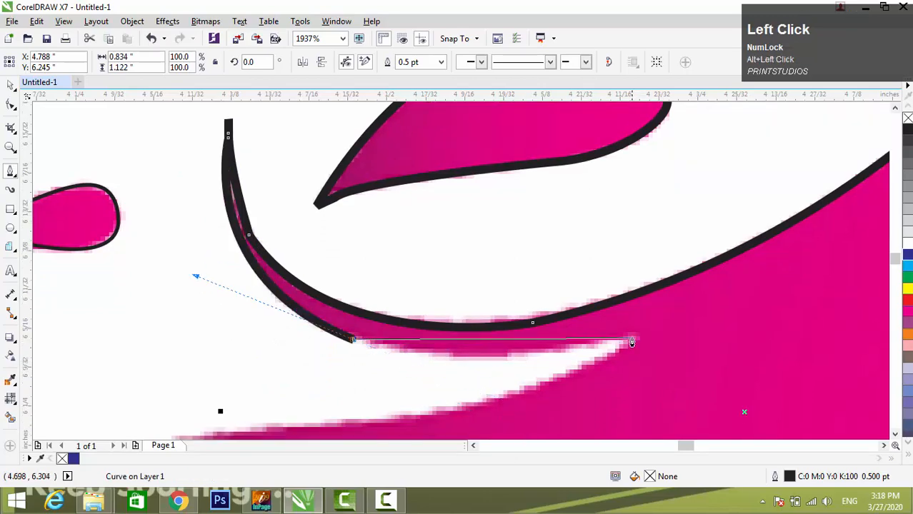
drag(631, 337, 746, 298)
alt+click(631, 337)
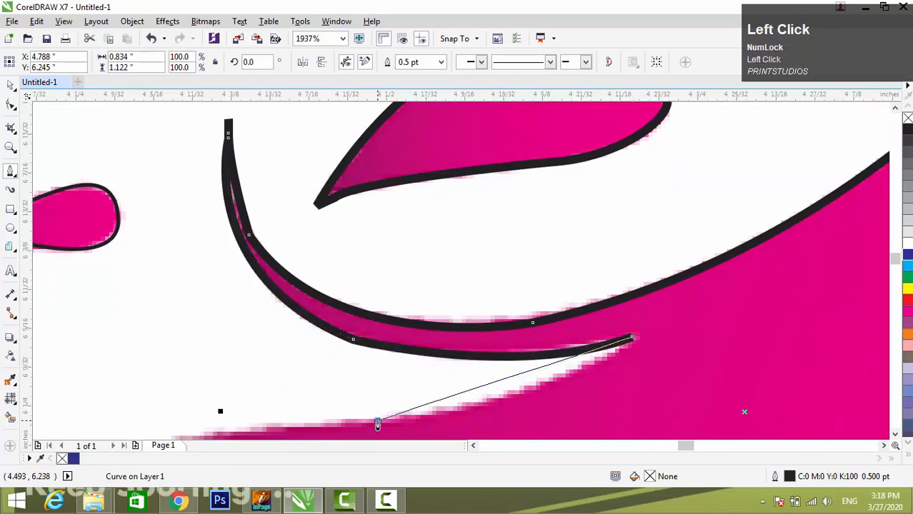
Step: Trace the left strand's upper edge from the notch to its pointed tip, about 1.137 by 1.122 in overall
mouse_move(377, 423)
mouse_down()
mouse_move(224, 418)
mouse_move(379, 425)
mouse_up()
scroll(379, 424, down, 6)
scroll(530, 289, up, 5)
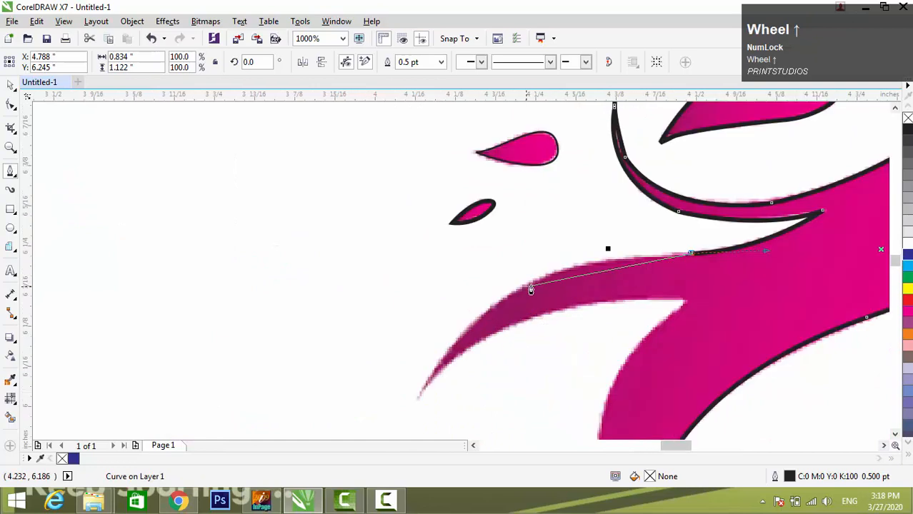
mouse_move(532, 286)
mouse_down()
mouse_move(503, 310)
mouse_move(532, 289)
mouse_up()
alt+click(532, 286)
drag(445, 357, 446, 372)
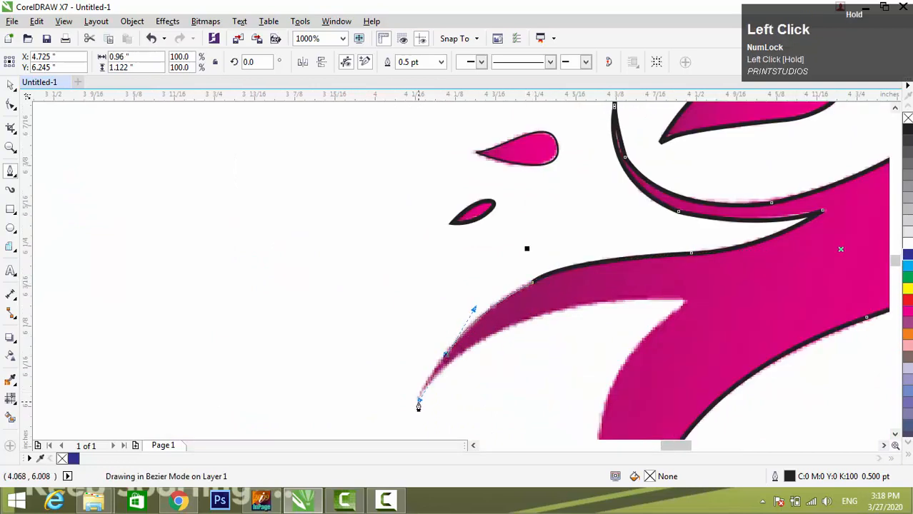
drag(418, 408, 412, 409)
alt+click(420, 398)
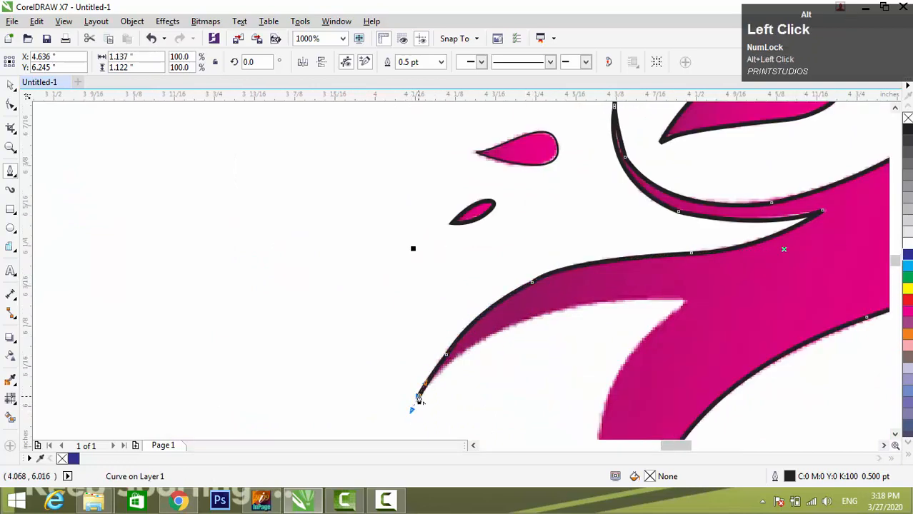
Step: Trace the left strand's underside back to its inner notch and make the end node a corner
drag(599, 302, 732, 293)
alt+click(599, 304)
click(686, 299)
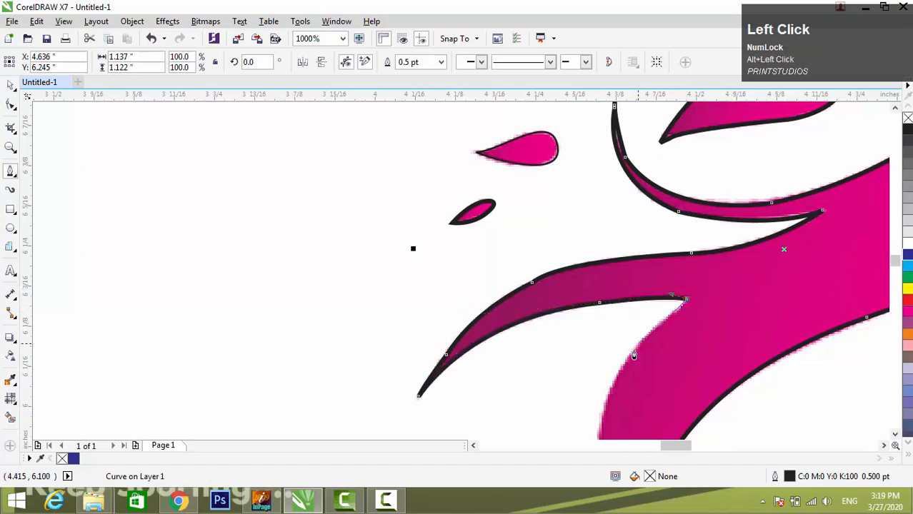
drag(606, 408, 602, 422)
key(ctrl+z)
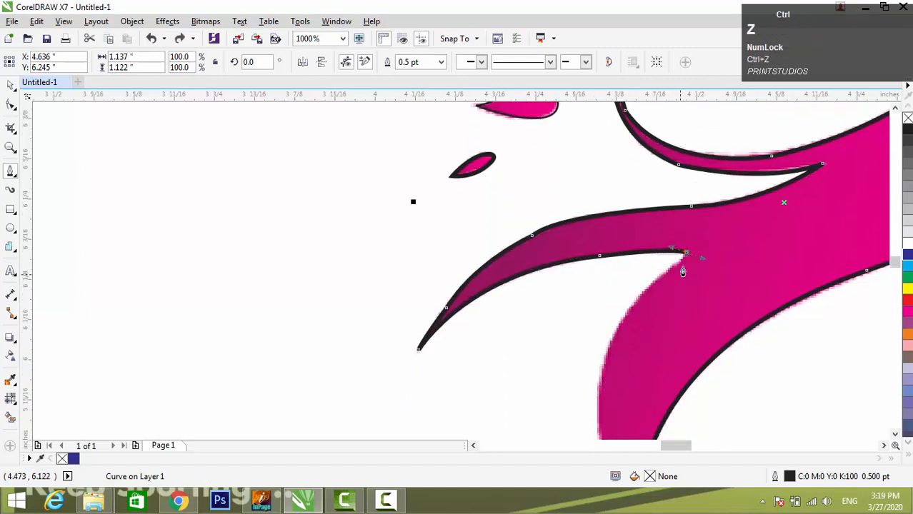
scroll(684, 260, up, 2)
click(679, 207)
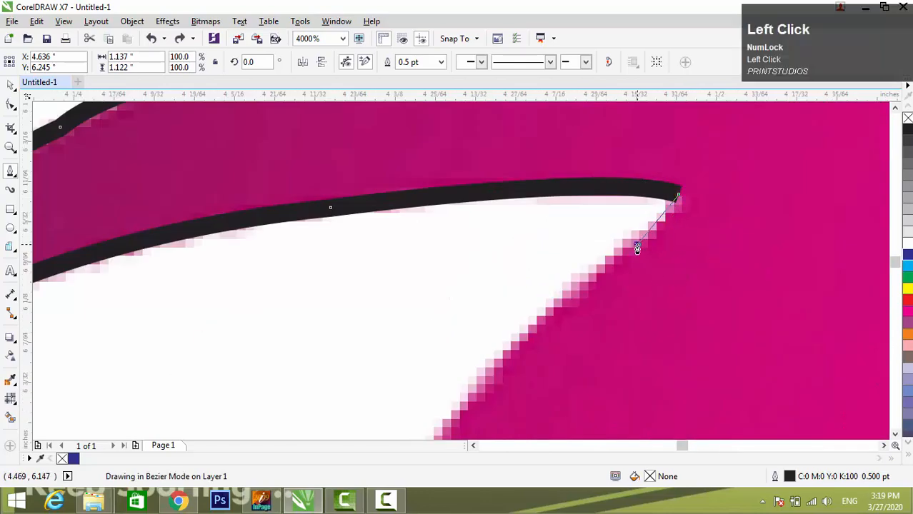
Step: Trace the hair lock's lower-left edge from the notch to the bottom tip and close the outline
scroll(678, 207, down, 2)
drag(567, 336, 569, 291)
scroll(593, 402, down, 3)
scroll(572, 332, up, 3)
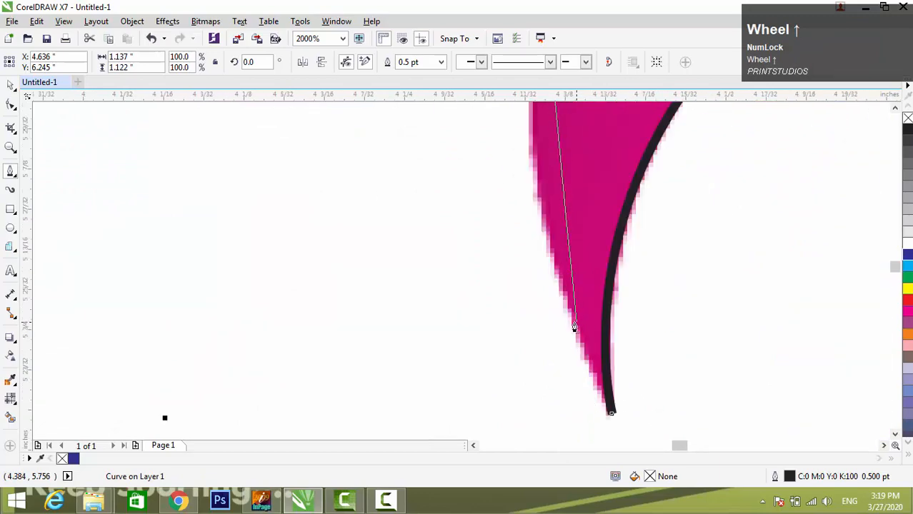
drag(611, 386, 640, 428)
scroll(572, 262, down, 5)
click(658, 356)
Step: Start the right-hand hair and face outline at its top tip and trace the upper left edge, about 0.078 by 0.357 in
scroll(658, 330, down, 1)
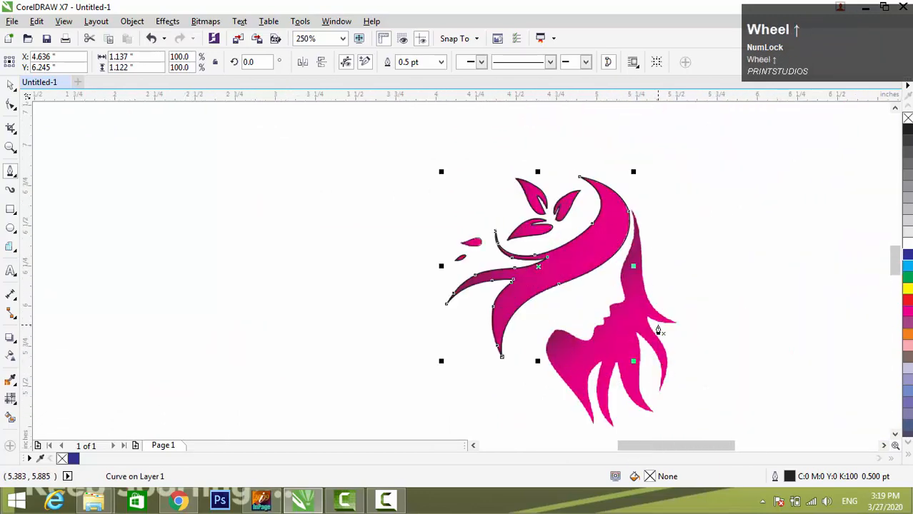
scroll(516, 158, up, 5)
scroll(516, 157, down, 2)
click(510, 147)
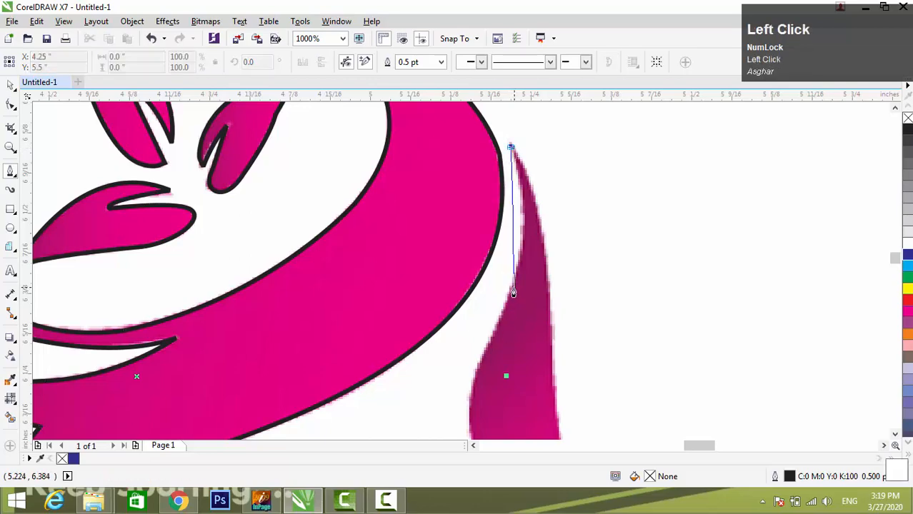
drag(511, 293, 512, 295)
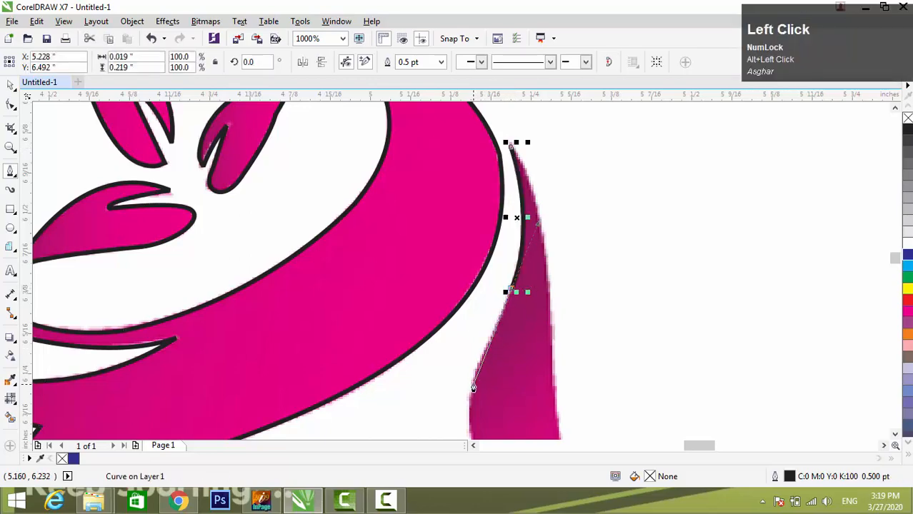
drag(475, 378, 466, 387)
alt+click(474, 377)
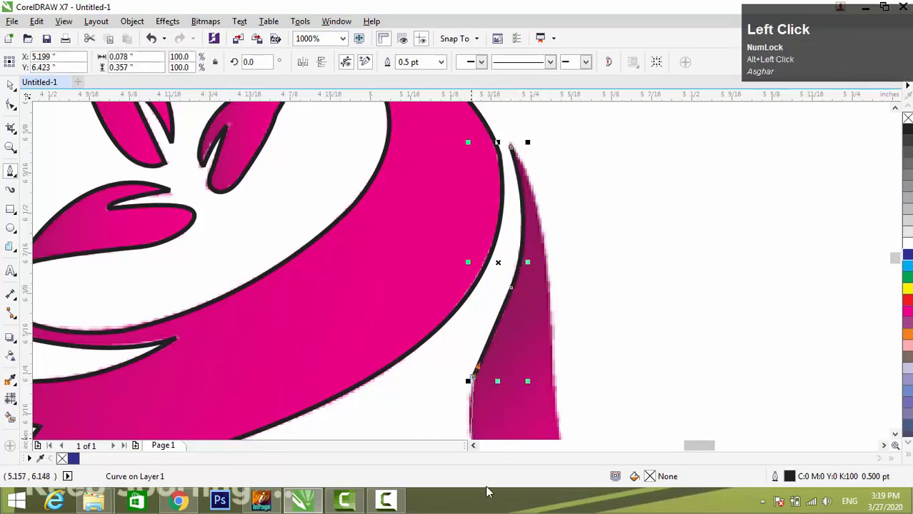
Step: Trace the face profile down the forehead and around the nose tip to its underside, about 0.13 by 0.584 in overall
scroll(521, 388, down, 3)
scroll(519, 427, up, 4)
drag(505, 336, 437, 384)
scroll(507, 352, up, 3)
alt+click(497, 345)
drag(338, 383, 245, 380)
alt+click(338, 383)
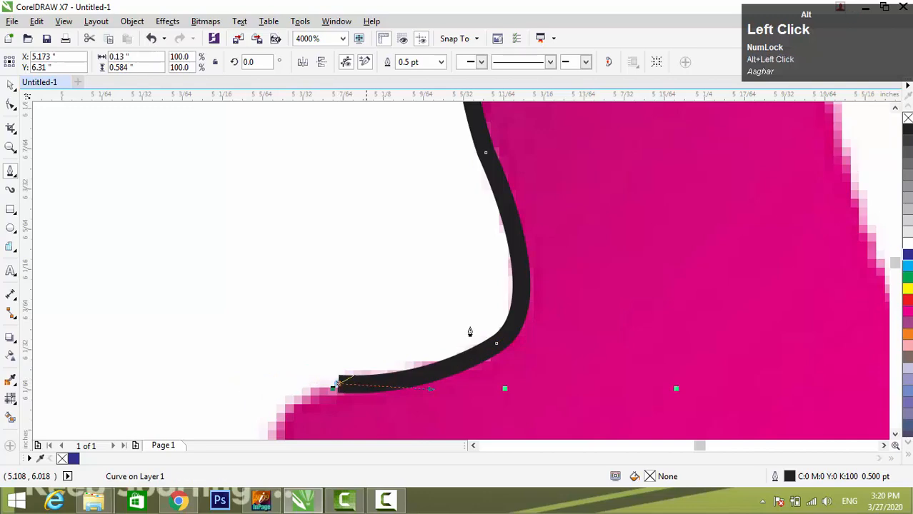
Step: Trace the profile's S-shaped curve below the nose with two corner nodes, about 0.16 by 0.666 in overall
scroll(497, 317, down, 2)
scroll(438, 380, up, 1)
scroll(438, 384, up, 1)
drag(468, 272, 494, 334)
alt+click(468, 272)
drag(446, 399, 384, 422)
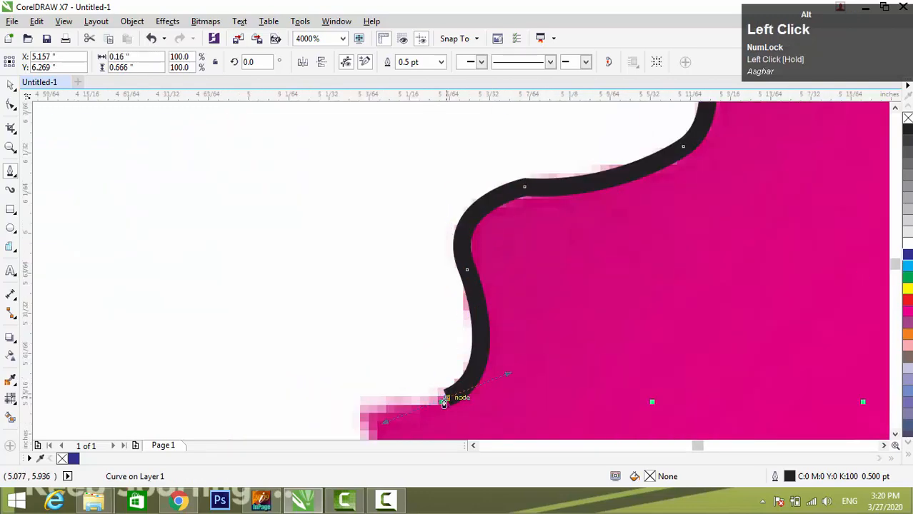
alt+click(446, 399)
Step: Trace the profile's next small step and the short curve below it, about 0.194 by 0.714 in overall
scroll(526, 337, down, 2)
scroll(483, 386, up, 2)
mouse_move(495, 272)
mouse_down()
mouse_move(483, 262)
mouse_move(500, 282)
mouse_up()
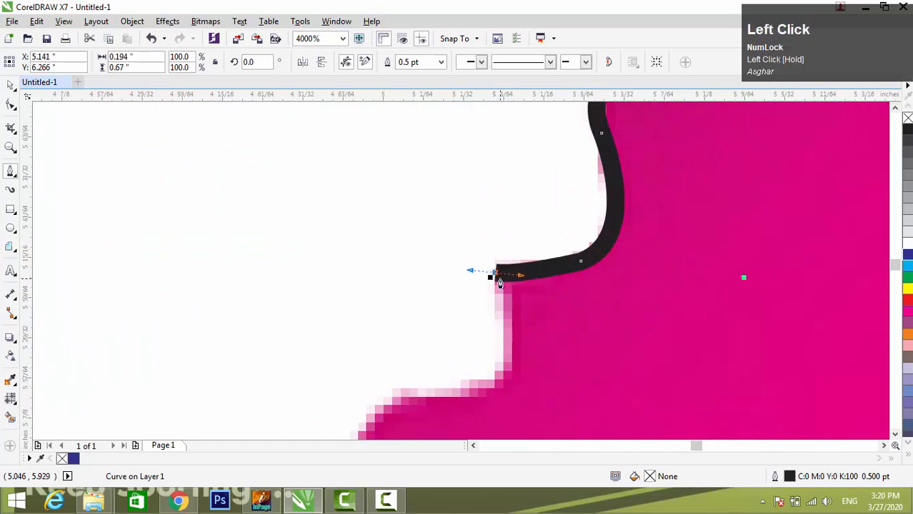
drag(496, 386, 465, 408)
alt+click(497, 387)
scroll(583, 340, down, 2)
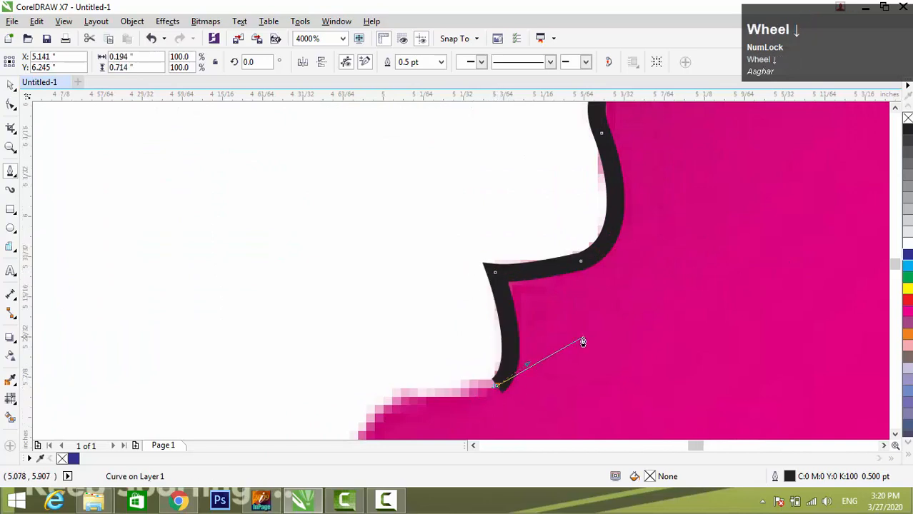
scroll(510, 368, up, 2)
click(570, 377)
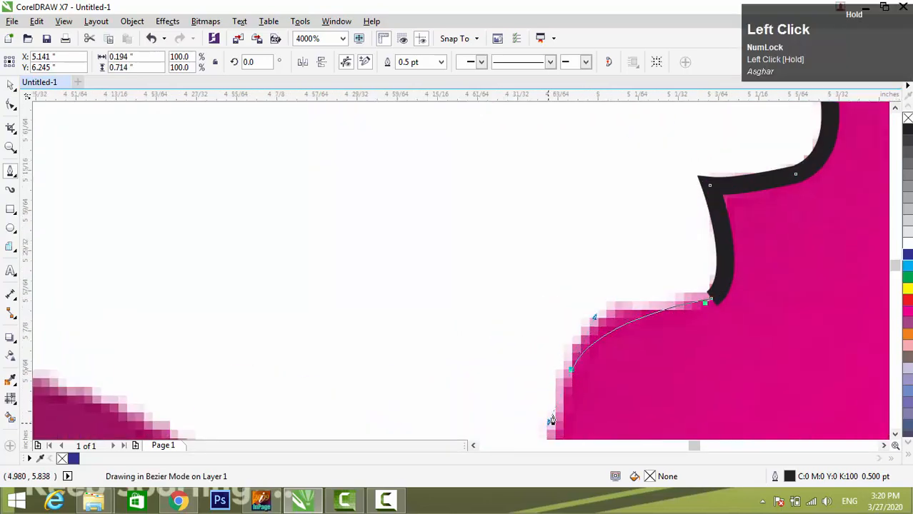
key(ctrl+z)
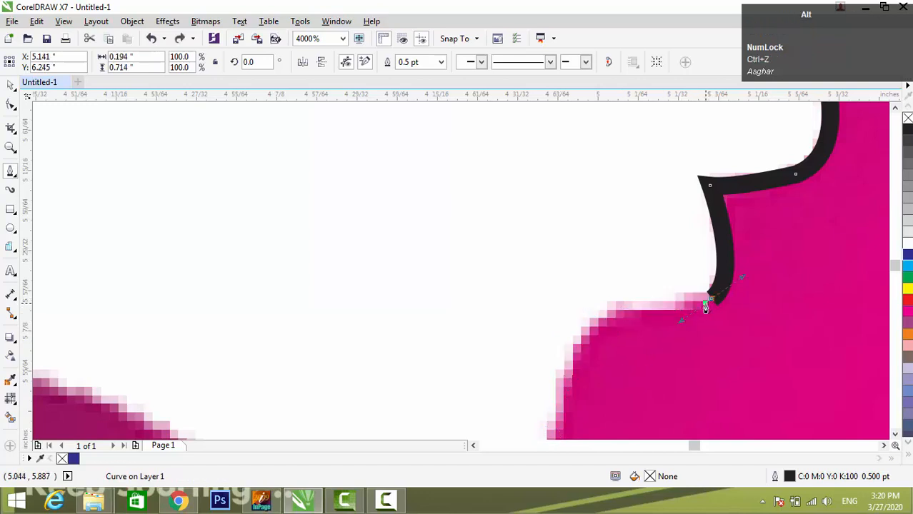
Step: Turn the profile outline's last node into a corner by removing its outgoing handle
scroll(705, 308, up, 2)
click(713, 293)
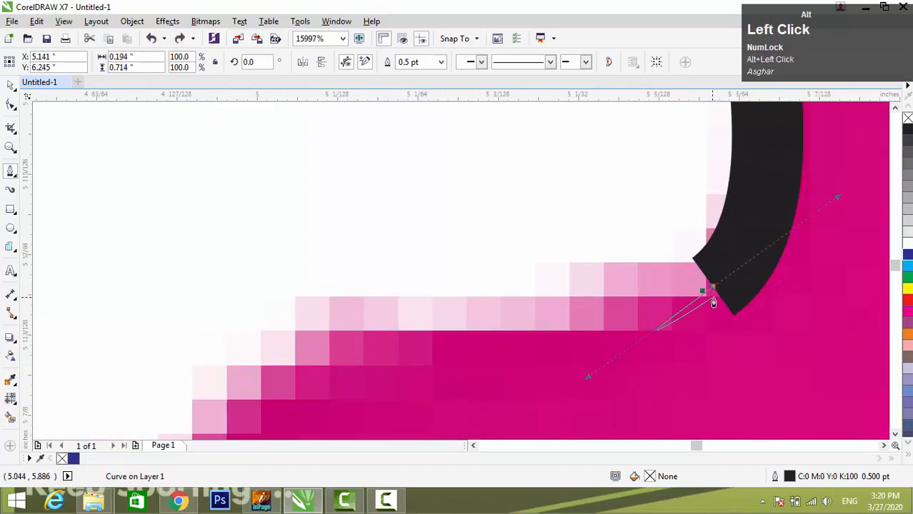
scroll(470, 377, down, 2)
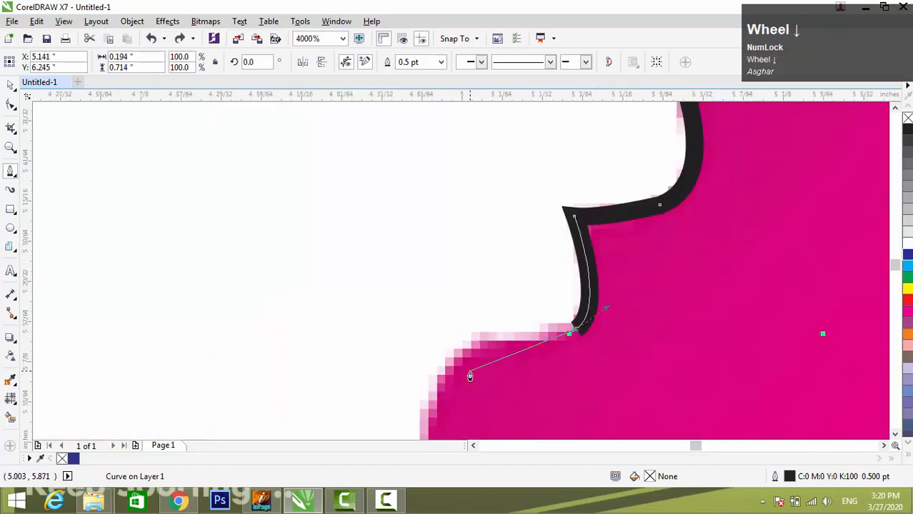
Step: Trace the profile's short ledge and the curve dropping below it, about 0.25 by 0.761 in overall
click(569, 336)
click(475, 347)
scroll(489, 381, up, 2)
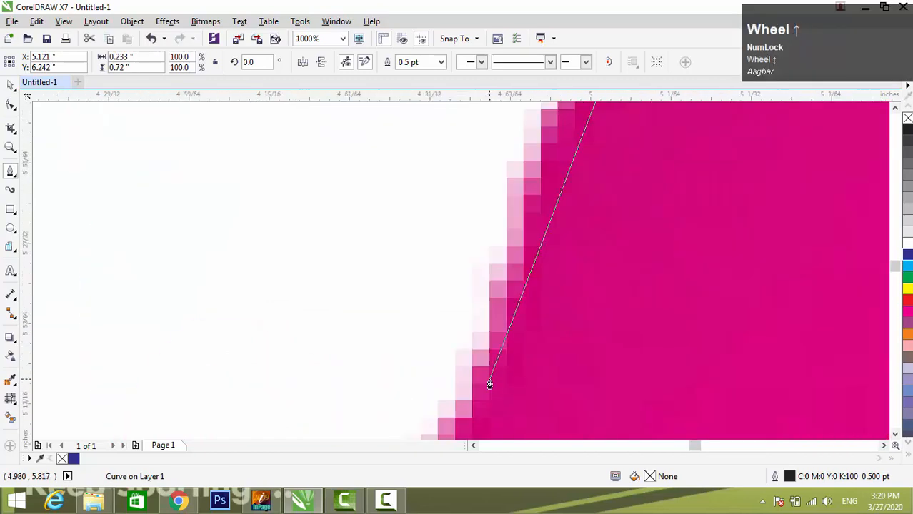
scroll(535, 273, down, 2)
drag(535, 273, 550, 308)
drag(553, 348, 553, 344)
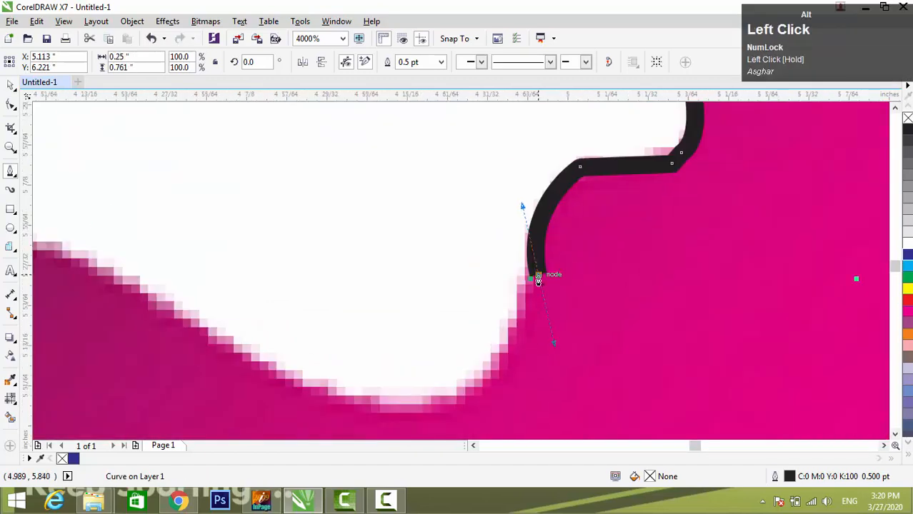
Step: Trace the hollow beneath the chin and the slope up to the crest beyond it, about 0.465 by 0.814 in overall
mouse_move(450, 401)
mouse_down()
mouse_move(387, 416)
mouse_move(452, 403)
mouse_up()
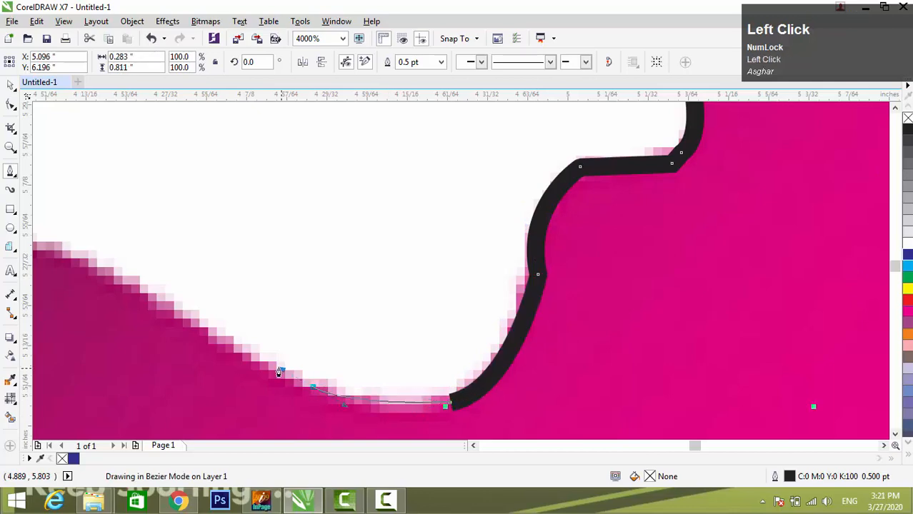
drag(241, 350, 243, 352)
scroll(316, 385, down, 3)
scroll(410, 360, up, 2)
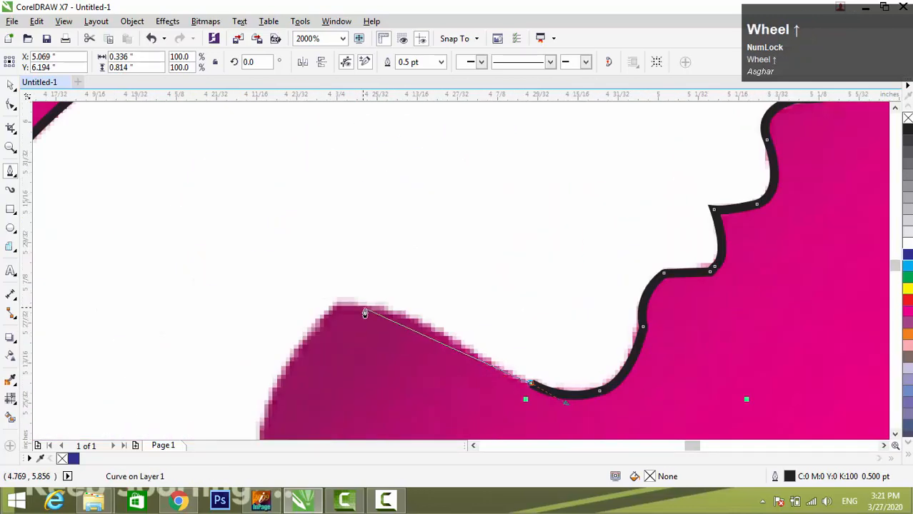
mouse_move(366, 310)
mouse_down()
mouse_move(318, 316)
mouse_move(299, 379)
mouse_up()
alt+click(313, 338)
scroll(389, 313, down, 2)
scroll(370, 386, up, 2)
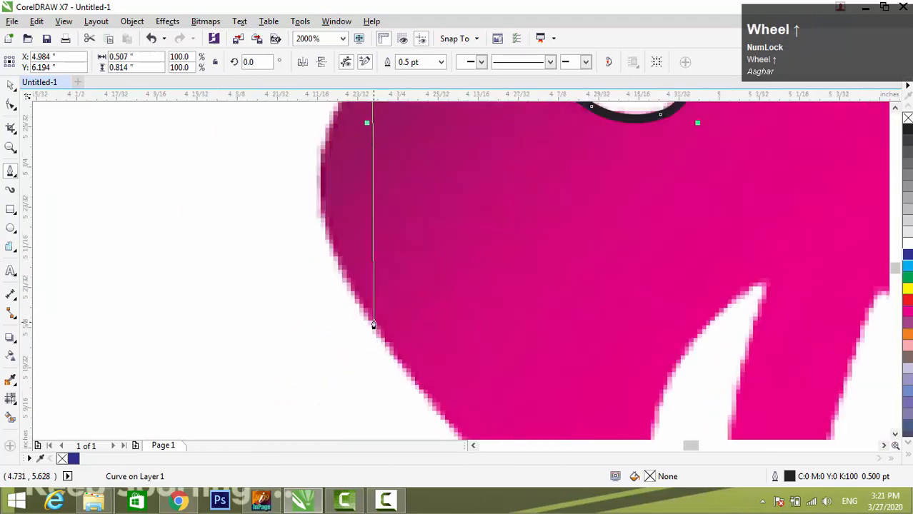
click(372, 324)
scroll(383, 335, down, 2)
key(ctrl+z)
drag(386, 336, 420, 390)
scroll(392, 355, up, 2)
key(ctrl+z)
scroll(400, 325, down, 2)
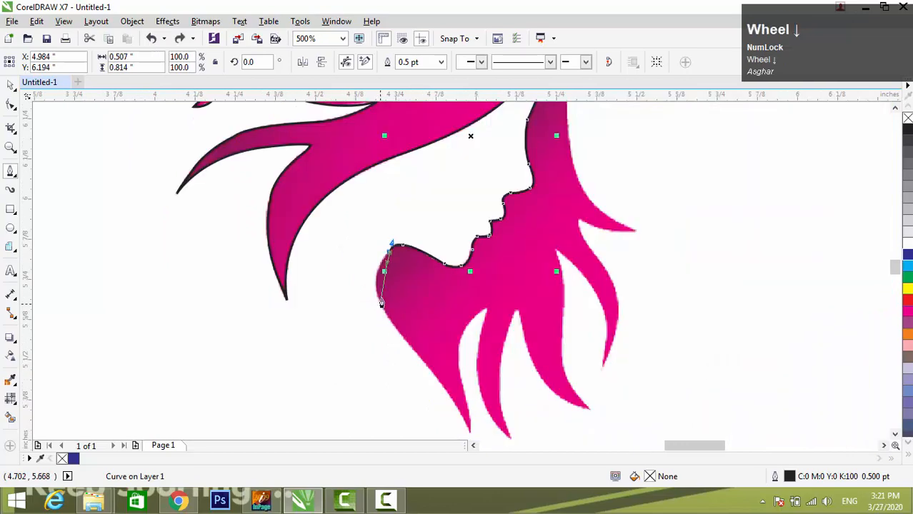
scroll(384, 288, up, 3)
scroll(346, 295, down, 2)
drag(346, 295, 353, 356)
key(ctrl+z)
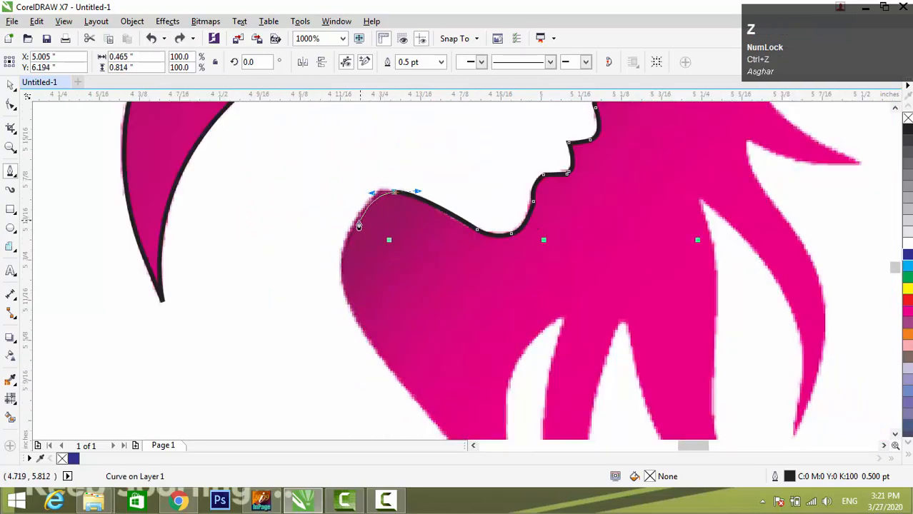
drag(351, 233, 331, 274)
scroll(357, 238, up, 2)
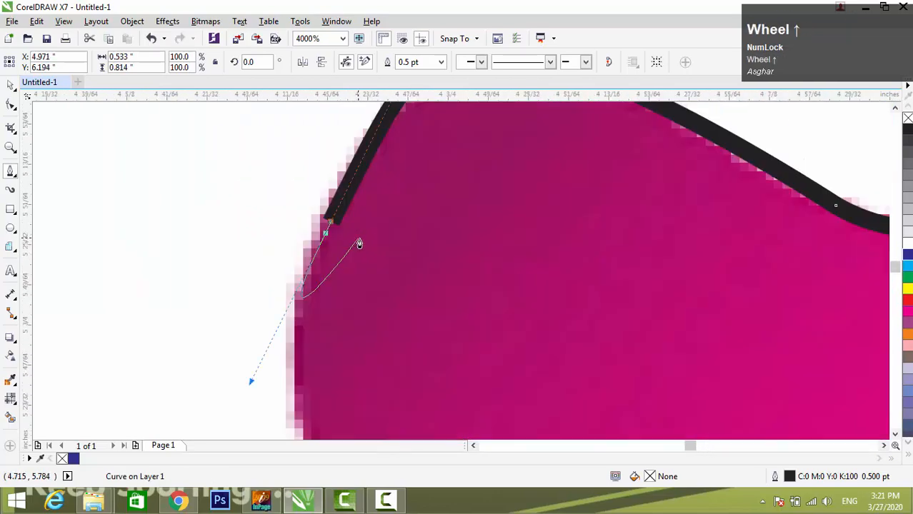
scroll(362, 242, down, 2)
key(ctrl+z)
Step: Trace around the rounded outer side beyond the crest with two curve nodes, about 0.549 by 0.926 in overall
alt+click(398, 195)
drag(361, 222, 342, 271)
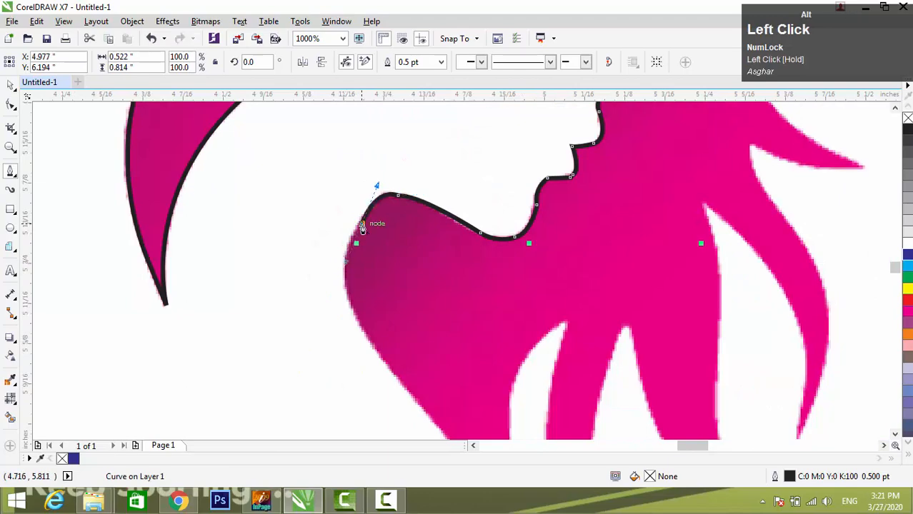
drag(380, 372, 378, 372)
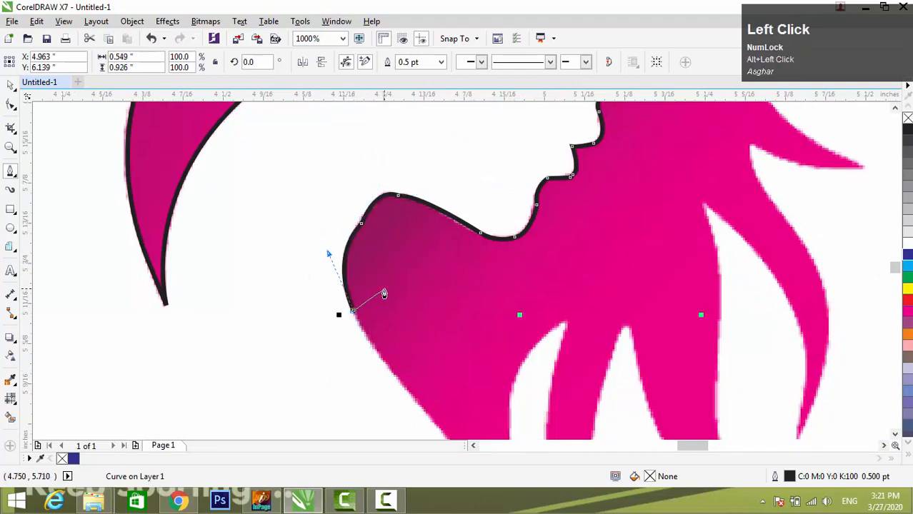
Step: Trace the long outer edge down to the first hair lock's pointed tip, about 0.549 by 1.328 in overall
scroll(364, 285, up, 2)
scroll(293, 192, down, 3)
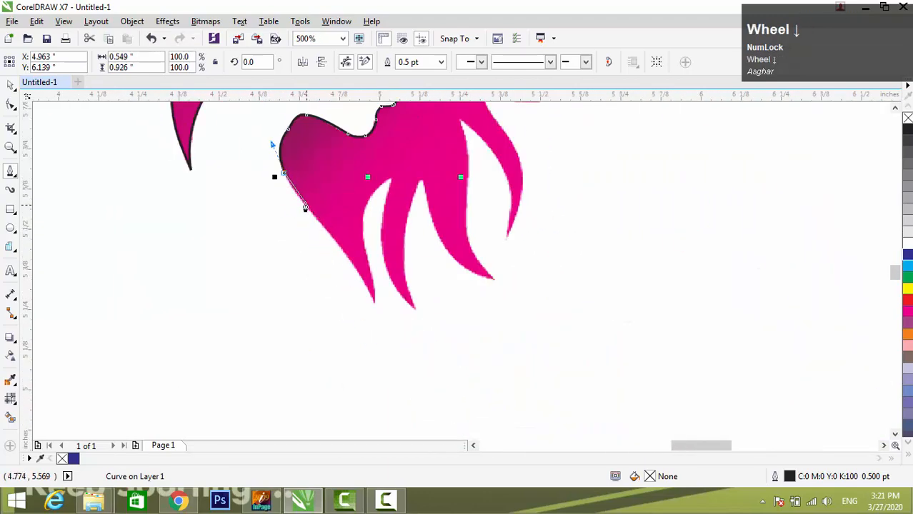
scroll(305, 207, up, 1)
drag(365, 322, 411, 362)
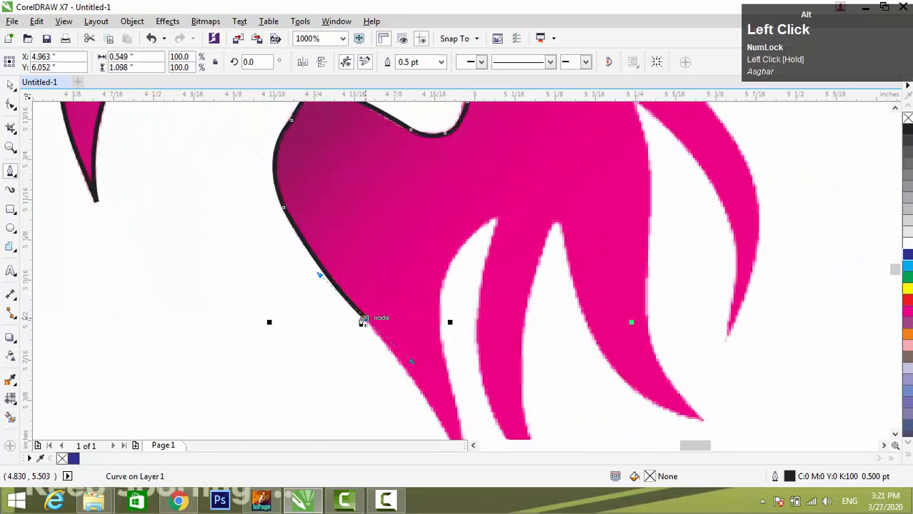
drag(435, 418, 462, 421)
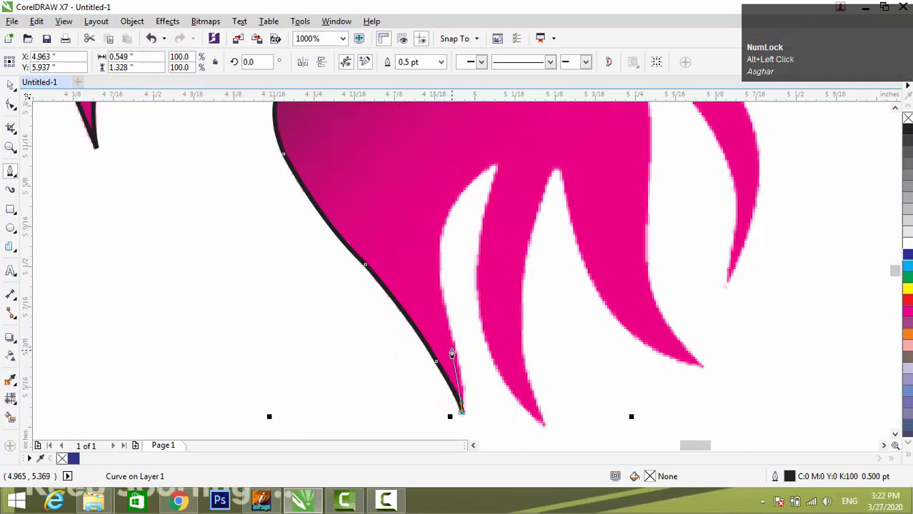
Step: Trace the first lock's inner edge from its tip up to the bend in the gap with two curve nodes
mouse_move(452, 347)
mouse_down()
mouse_move(463, 363)
mouse_move(455, 359)
mouse_up()
key(ctrl+z)
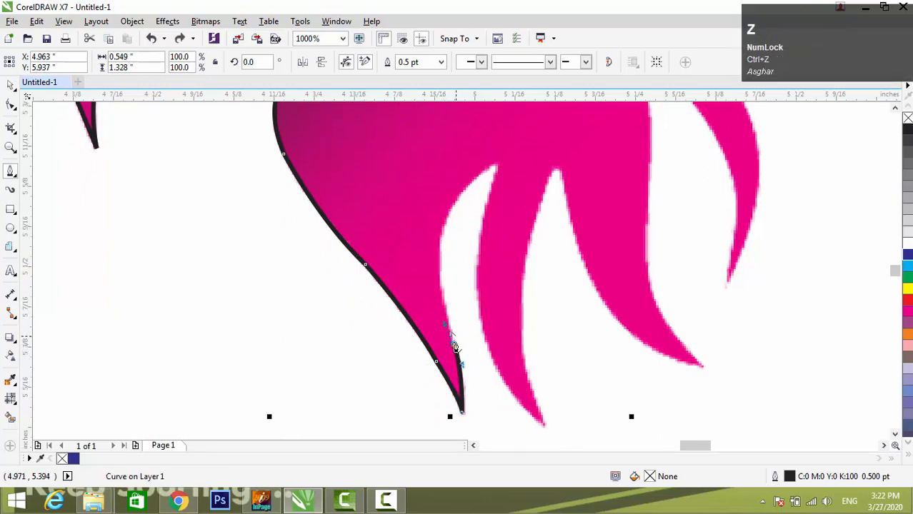
mouse_move(443, 237)
mouse_down()
mouse_move(449, 218)
mouse_move(438, 245)
mouse_up()
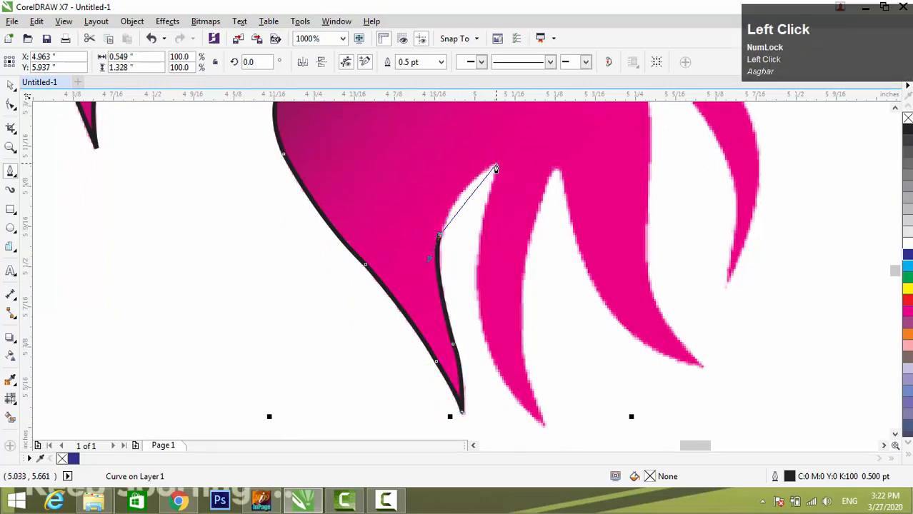
Step: Trace from the bend around the narrow top of the gap between the first and second locks
drag(495, 166, 515, 167)
key(ctrl+z)
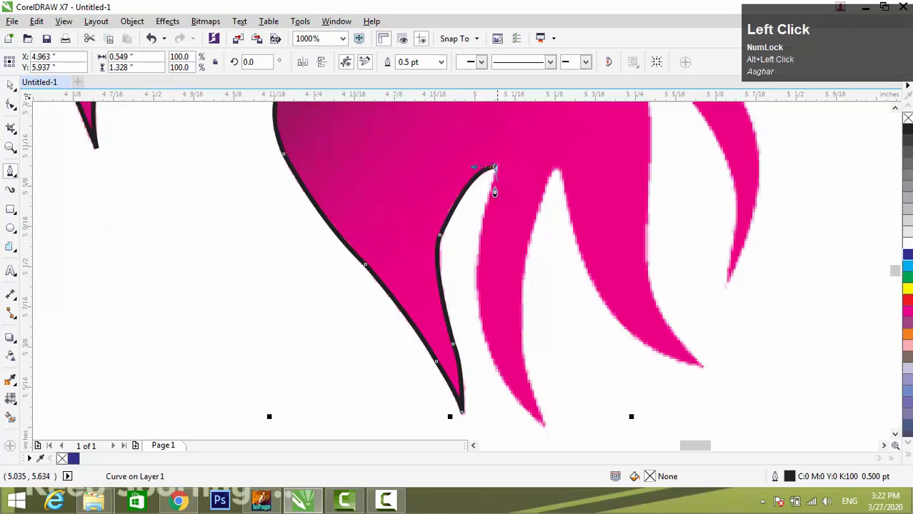
click(495, 169)
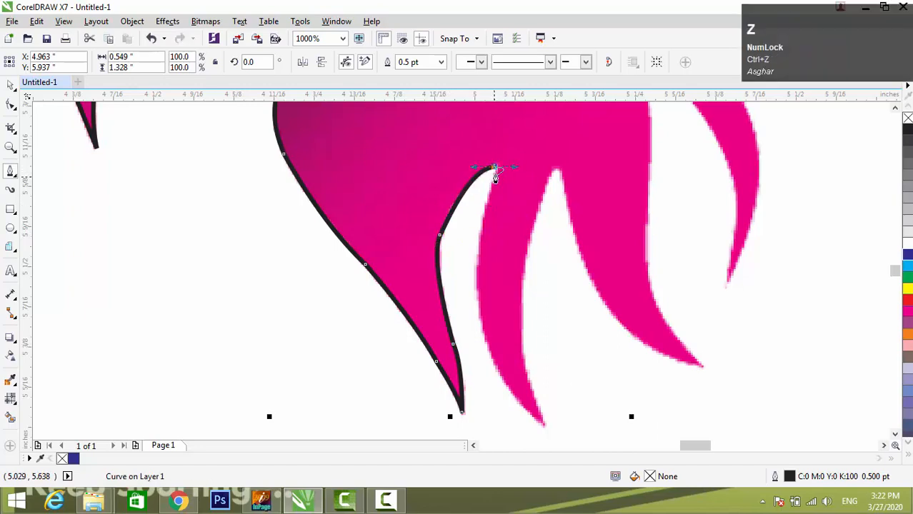
scroll(495, 177, up, 3)
alt+click(484, 164)
mouse_move(498, 187)
mouse_down()
mouse_move(491, 220)
mouse_move(491, 198)
mouse_up()
Step: Trace the second lock's edge from the gap's top down to its tip, about 0.549 by 1.35 in overall
scroll(533, 198, down, 2)
drag(509, 268, 511, 288)
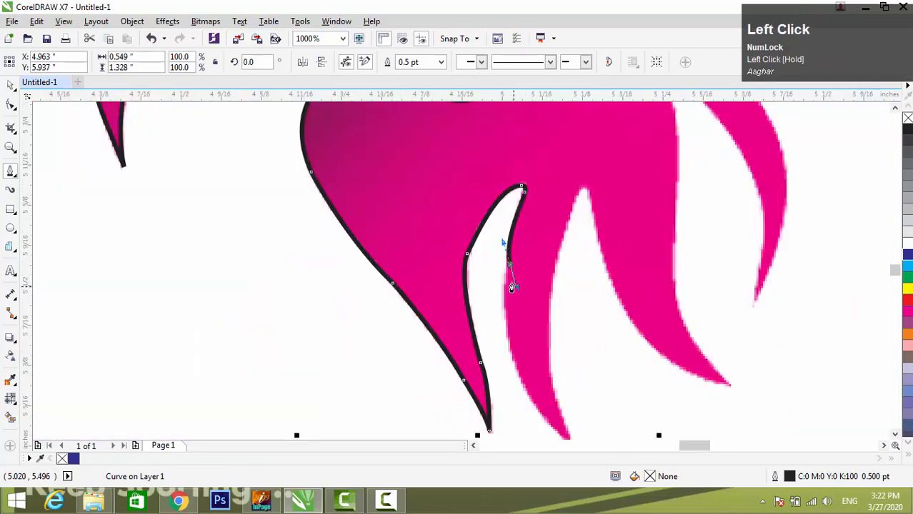
click(504, 352)
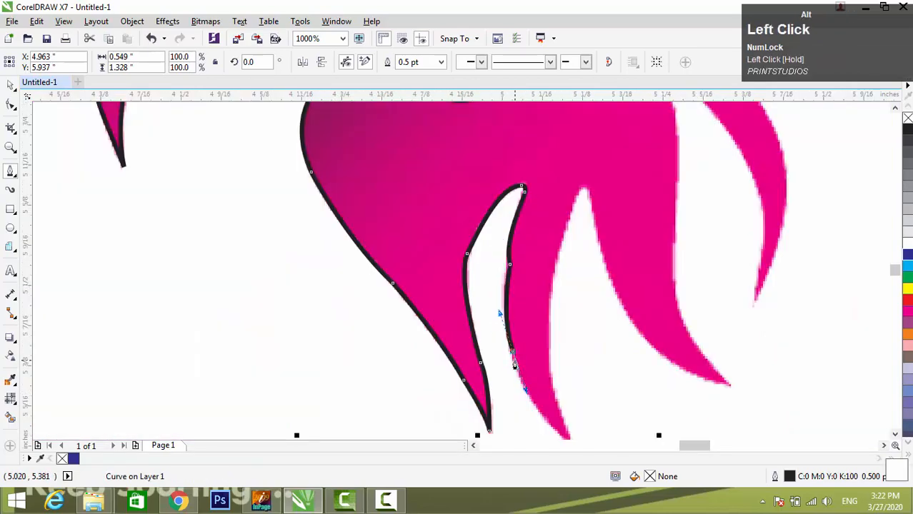
scroll(567, 441, down, 2)
scroll(562, 382, up, 2)
drag(559, 377, 601, 407)
Step: Trace the second lock's other edge upward and across the rounded top of the gap to the third lock
drag(538, 212, 571, 127)
click(564, 126)
scroll(564, 126, up, 2)
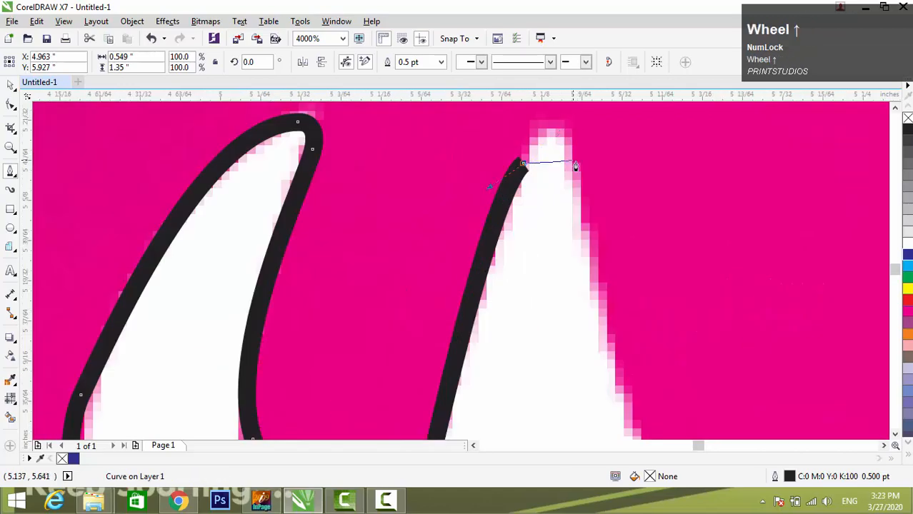
drag(576, 162, 598, 228)
Step: Trace the third lock down to its tip and partway up its other edge, about 0.666 by 1.35 in overall
scroll(583, 215, down, 3)
scroll(598, 228, up, 2)
mouse_move(638, 314)
mouse_down()
mouse_move(773, 340)
mouse_move(637, 318)
mouse_up()
scroll(638, 318, down, 2)
scroll(545, 286, up, 1)
drag(532, 268, 555, 156)
Step: Trace the rest of the third lock's edge up to a corner node at the sharp top of the next gap
drag(520, 125, 496, 113)
key(ctrl+z)
alt+click(515, 150)
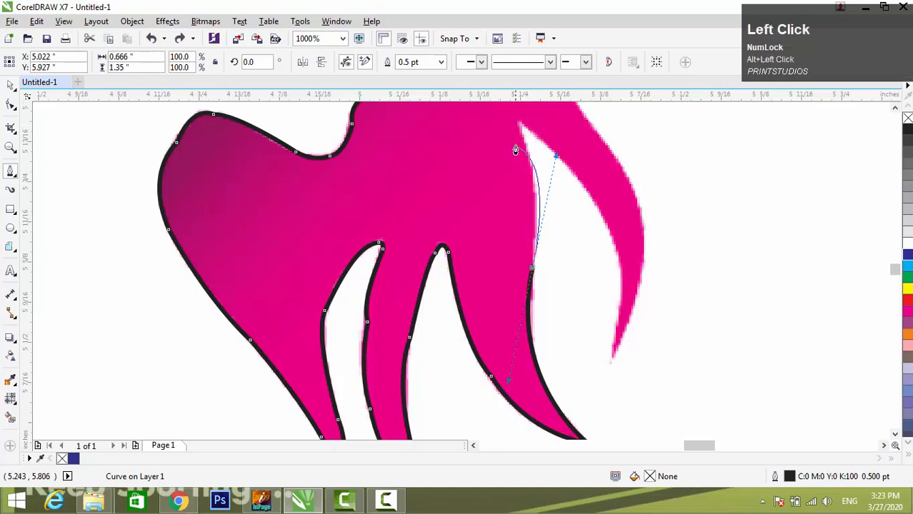
drag(528, 160, 518, 137)
click(520, 121)
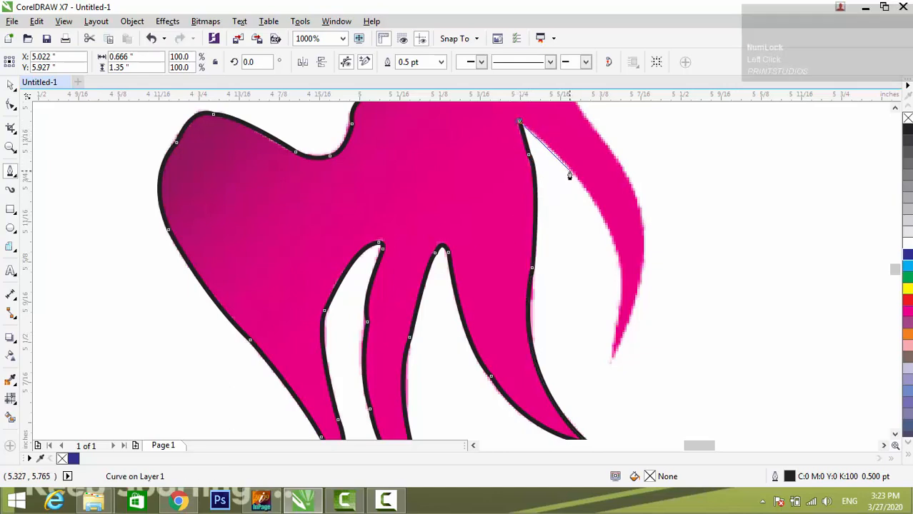
Step: Trace the fourth lock's inner edge down to its pointed tip, about 0.718 by 1.35 in overall
mouse_move(570, 176)
mouse_down()
mouse_move(590, 197)
mouse_move(571, 171)
mouse_up()
drag(620, 263, 612, 306)
scroll(611, 363, up, 1)
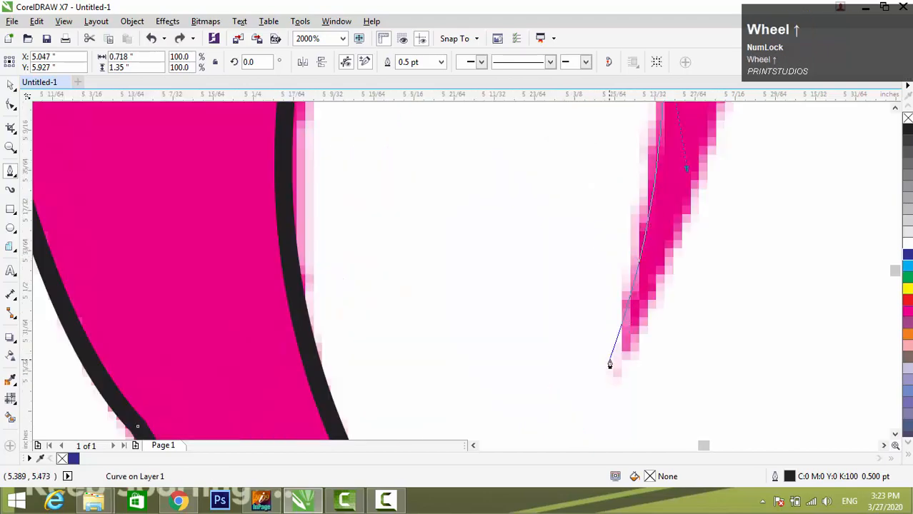
scroll(612, 381, down, 2)
drag(612, 370, 614, 377)
Step: Trace the fourth lock's outer edge up toward the notch below the last lock, about 0.757 by 1.35 in overall
drag(647, 255, 645, 210)
alt+click(647, 251)
scroll(660, 361, down, 1)
scroll(632, 203, up, 1)
scroll(696, 412, down, 1)
scroll(700, 413, up, 1)
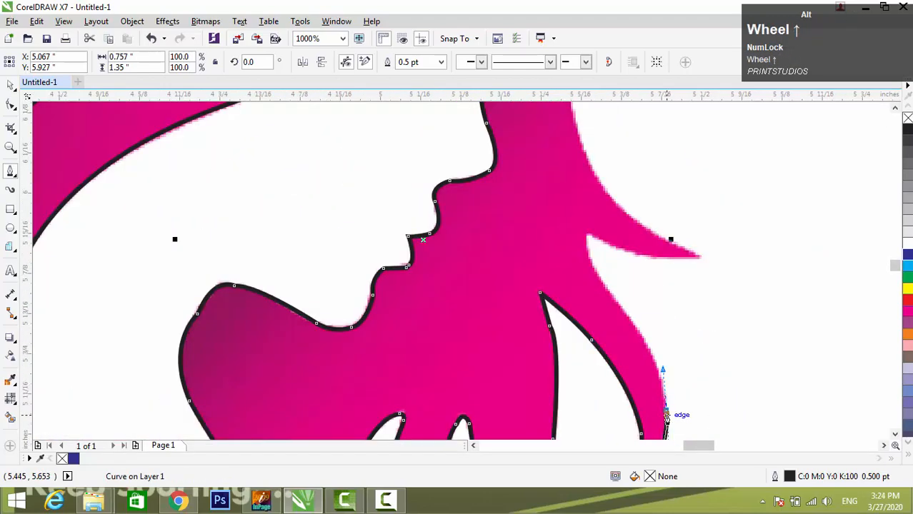
alt+click(666, 416)
drag(630, 327, 632, 328)
Step: Trace around the notch and along the last lock's underside to its tip, about 0.81 by 1.35 in overall
drag(587, 246, 791, 271)
alt+click(588, 246)
scroll(590, 241, up, 3)
alt+click(616, 213)
scroll(574, 229, down, 2)
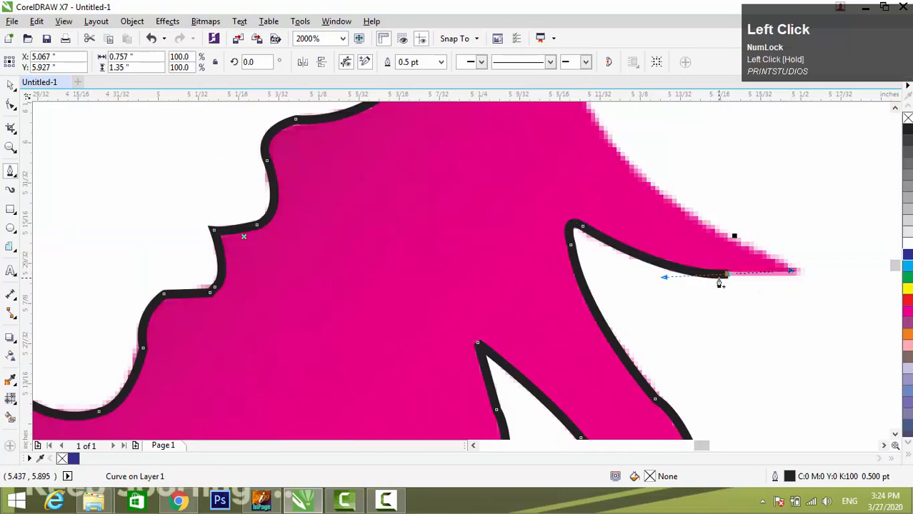
click(797, 271)
Step: Trace the hair's outer edge from the last lock's tip up to the top point and close the outline at its starting node
drag(645, 183, 626, 147)
alt+click(646, 183)
scroll(575, 231, down, 2)
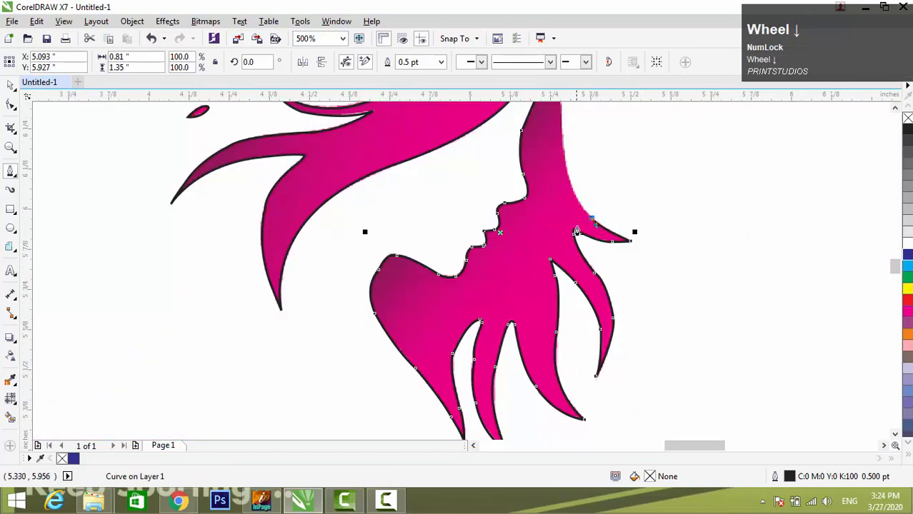
scroll(576, 230, up, 1)
mouse_move(548, 253)
mouse_down()
mouse_move(551, 134)
mouse_move(550, 256)
mouse_up()
scroll(540, 180, up, 1)
mouse_move(537, 215)
mouse_down()
mouse_move(506, 174)
mouse_move(519, 162)
mouse_move(537, 215)
mouse_up()
scroll(540, 214, down, 1)
scroll(540, 214, up, 1)
drag(536, 277, 531, 278)
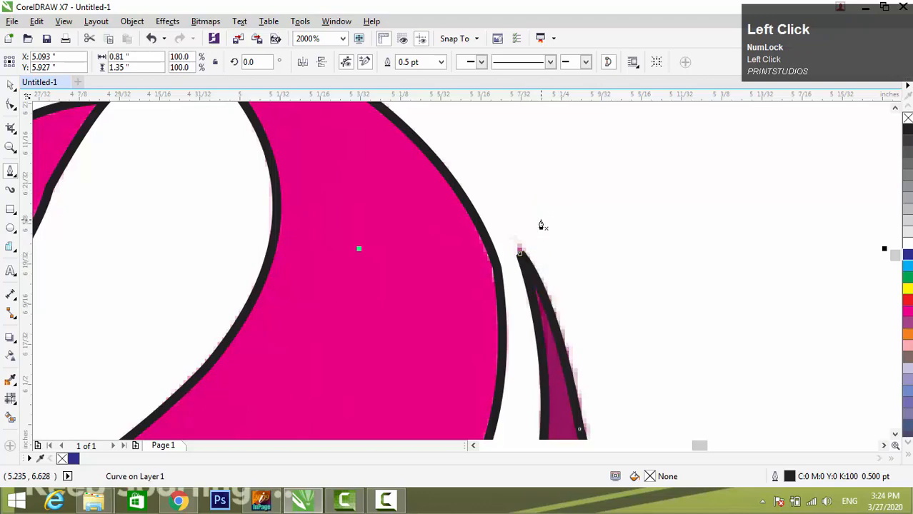
Step: Move the pink reference bitmap to the left of the traced outlines, centred at about X 2.66, Y 6.055 in
scroll(599, 268, down, 7)
scroll(599, 268, up, 3)
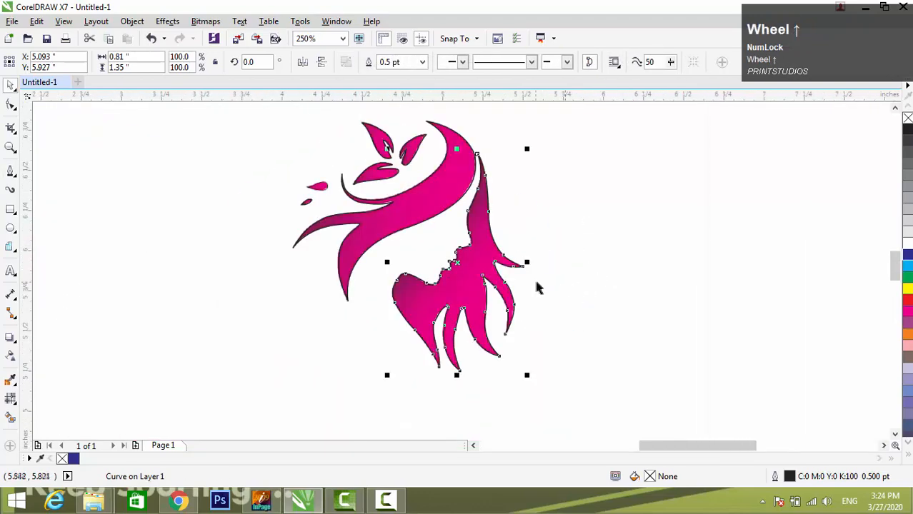
click(615, 264)
click(434, 245)
scroll(434, 242, down, 2)
drag(435, 243, 255, 233)
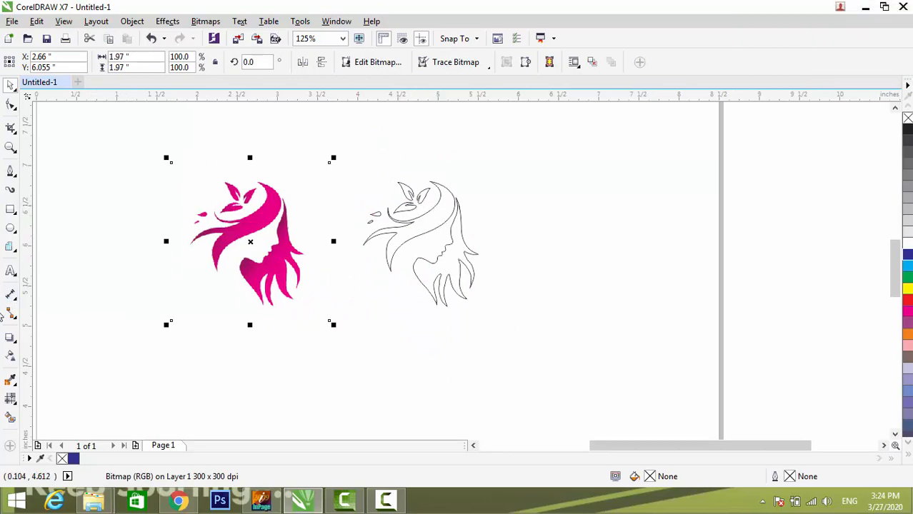
Step: Sample the pink from the bitmap with the Color Eyedropper and fill the large upper hair shape with it
click(11, 380)
click(261, 223)
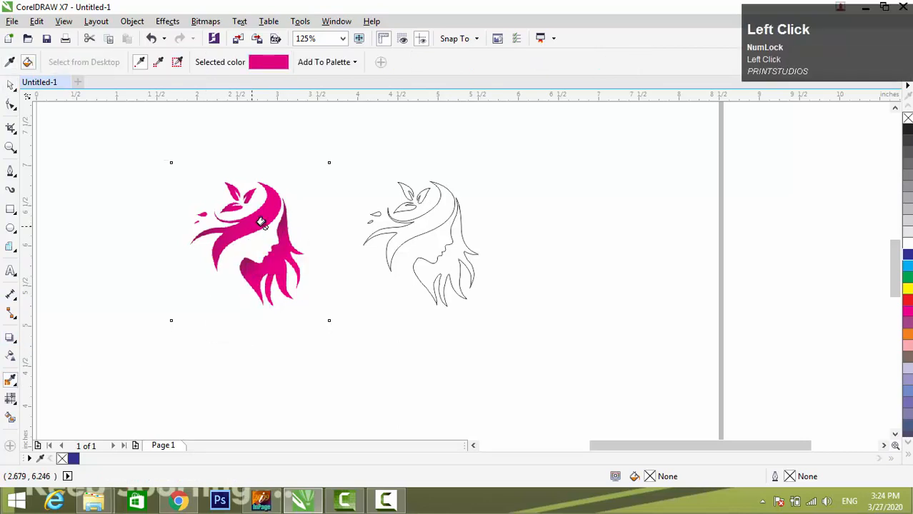
click(419, 218)
Step: Fill the three traced leaves with the sampled pink
scroll(401, 187, up, 3)
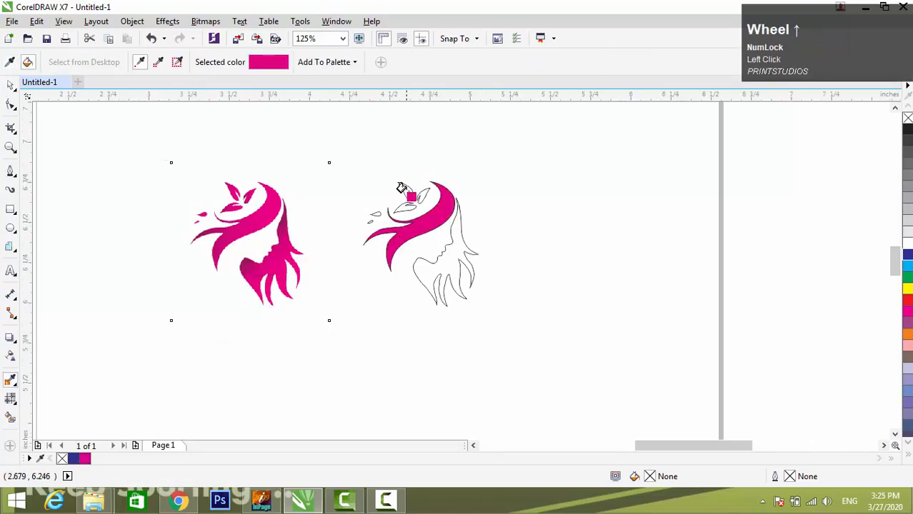
click(399, 172)
click(496, 236)
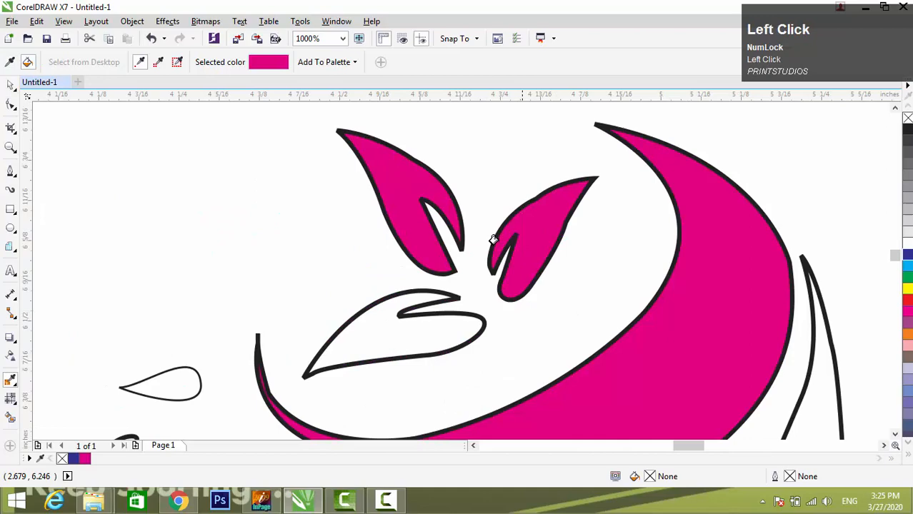
click(375, 332)
Step: Fill the large and small traced drops with the sampled pink
scroll(391, 259, down, 1)
scroll(316, 314, up, 1)
click(286, 307)
scroll(307, 320, down, 1)
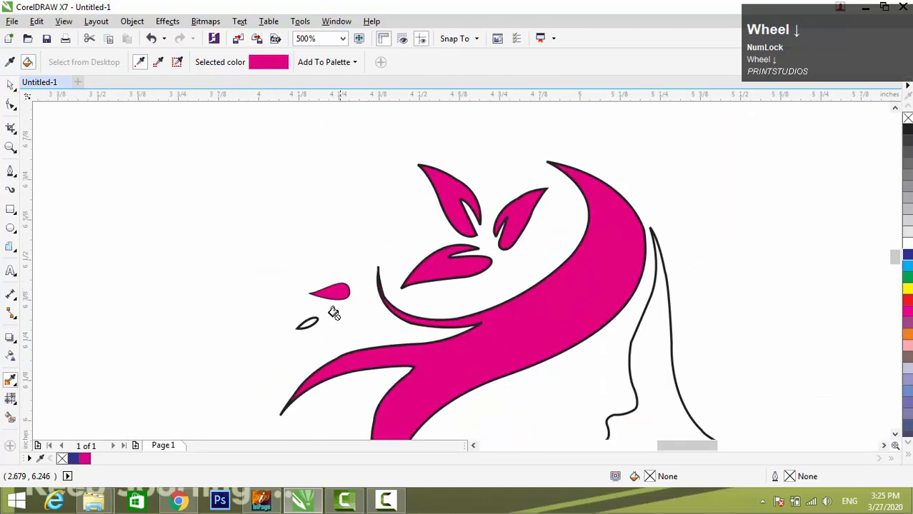
scroll(292, 328, up, 1)
click(314, 316)
Step: Fill the traced face-profile hair shape with the sampled pink and return to the Pick tool
scroll(337, 293, down, 4)
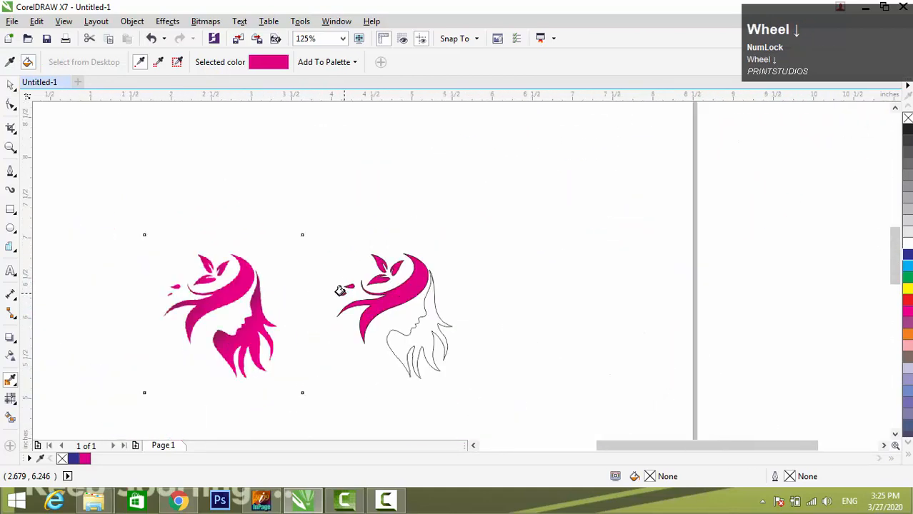
click(398, 340)
scroll(458, 293, up, 2)
key(space)
scroll(466, 286, down, 2)
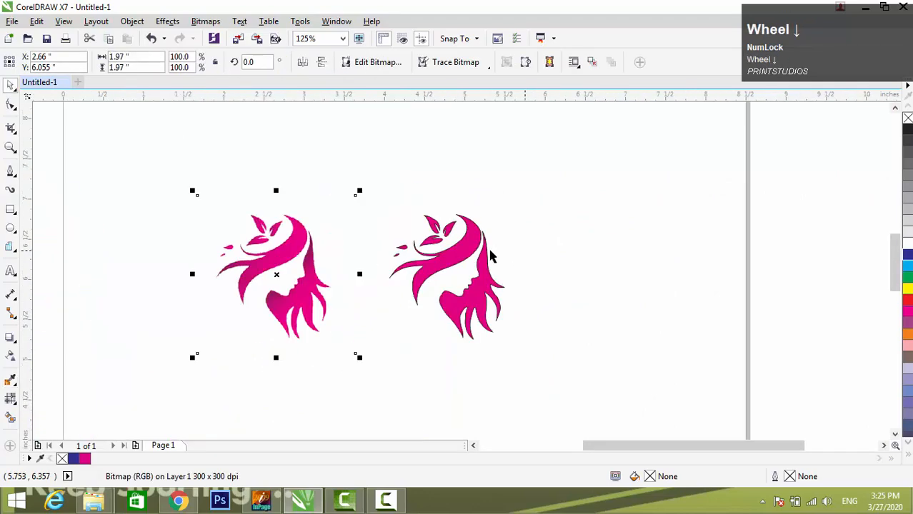
Step: Examine the outline thickness and nodes of the large upper hair shape around its thin curl
scroll(457, 240, up, 4)
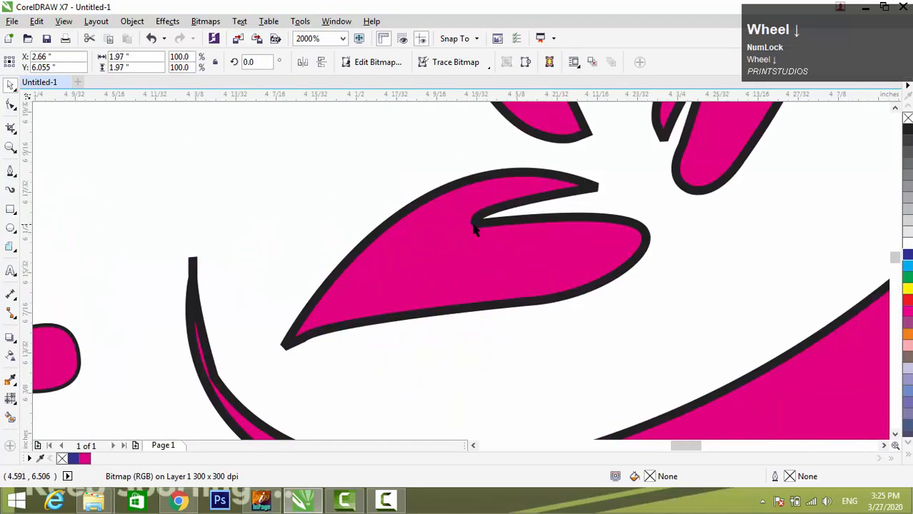
scroll(429, 264, down, 1)
scroll(372, 300, up, 3)
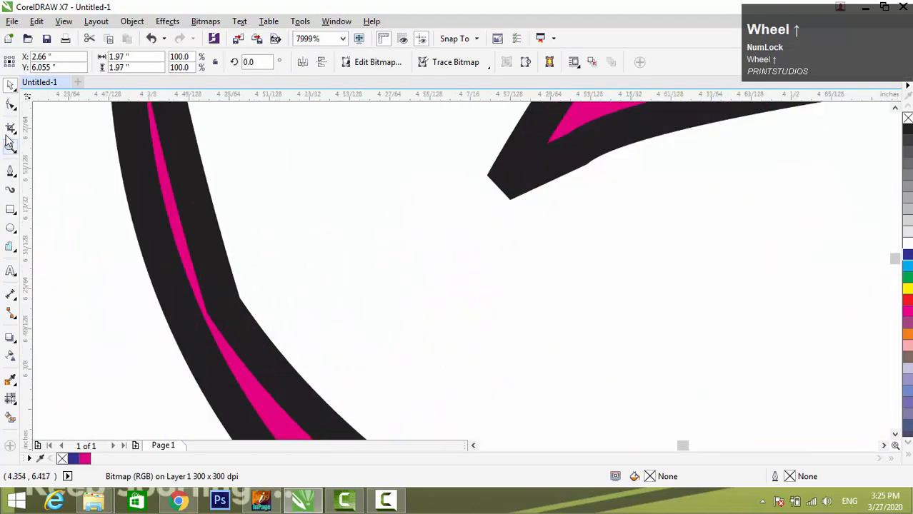
click(11, 105)
scroll(229, 204, down, 1)
scroll(222, 214, up, 3)
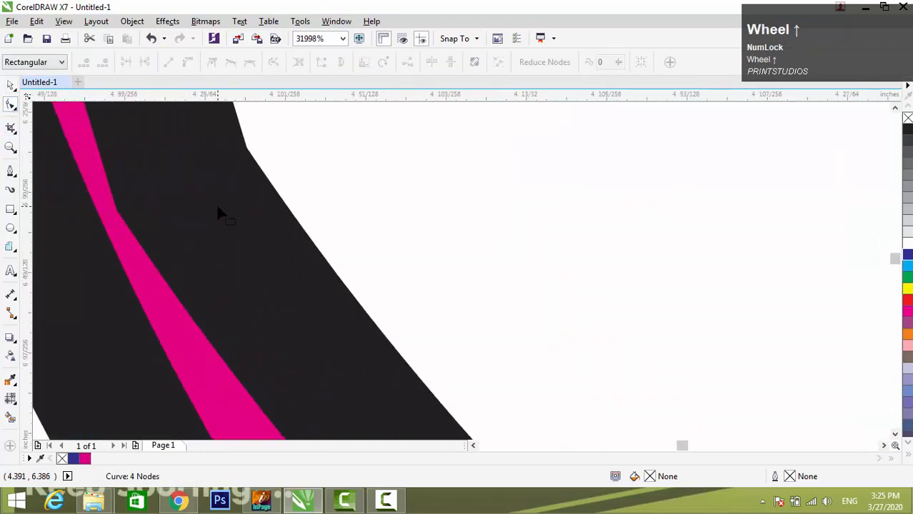
click(218, 212)
scroll(325, 258, down, 1)
click(292, 229)
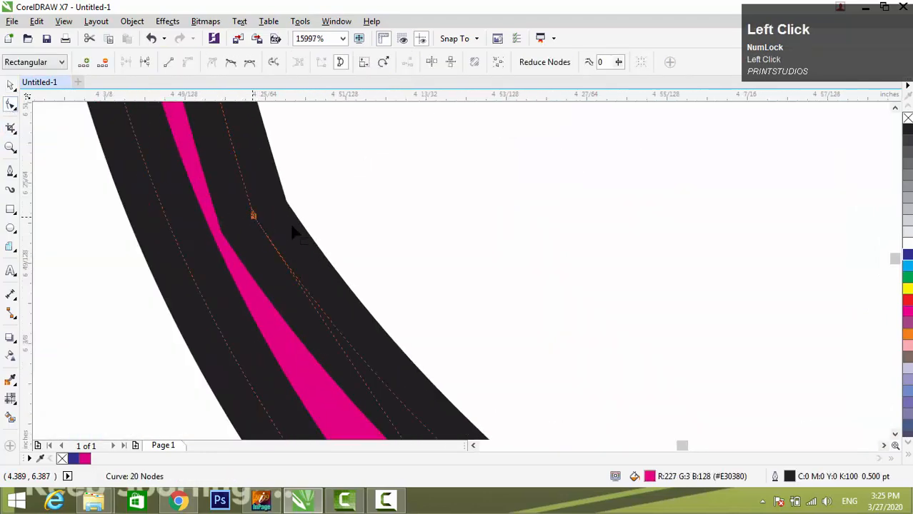
scroll(312, 244, down, 5)
key(space)
scroll(524, 203, down, 2)
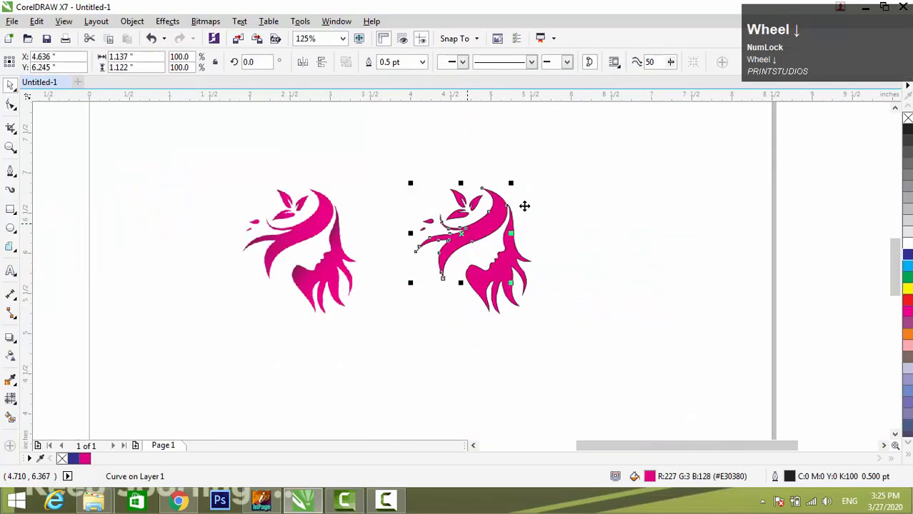
Step: Set the outline width of all the traced logo shapes to Hairline
drag(590, 153, 362, 338)
key(F12)
click(370, 162)
click(343, 195)
click(443, 375)
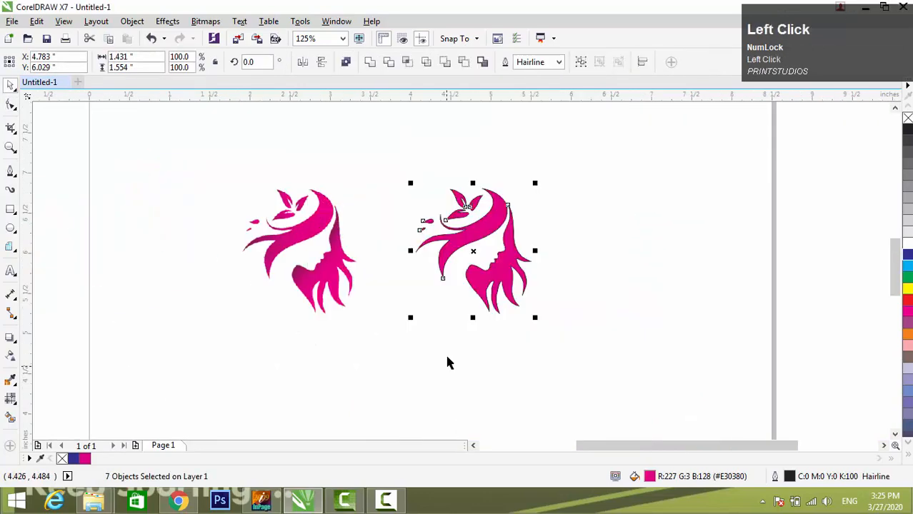
Step: Delete the surplus nodes along the edges of the traced leaves to smooth their curves
scroll(463, 203, up, 2)
click(505, 170)
scroll(440, 251, up, 3)
key(space)
click(440, 251)
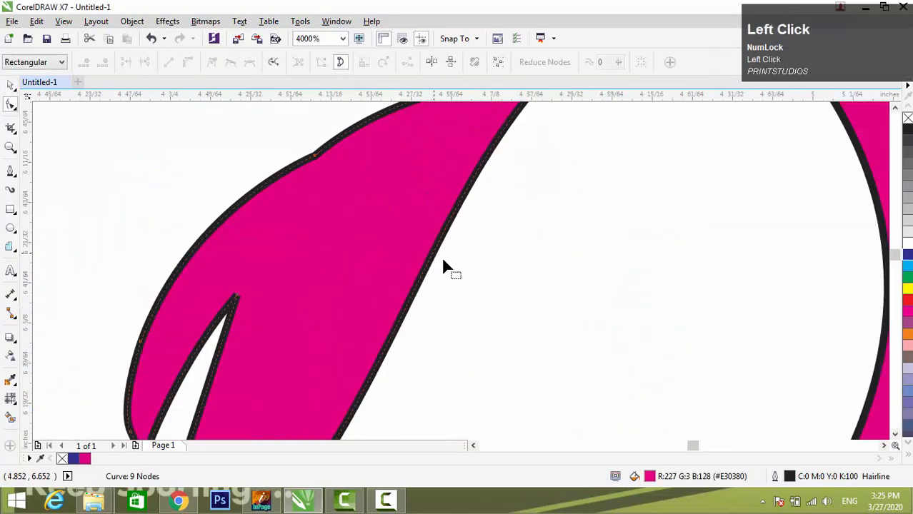
scroll(383, 216, down, 3)
scroll(361, 223, up, 3)
double_click(324, 198)
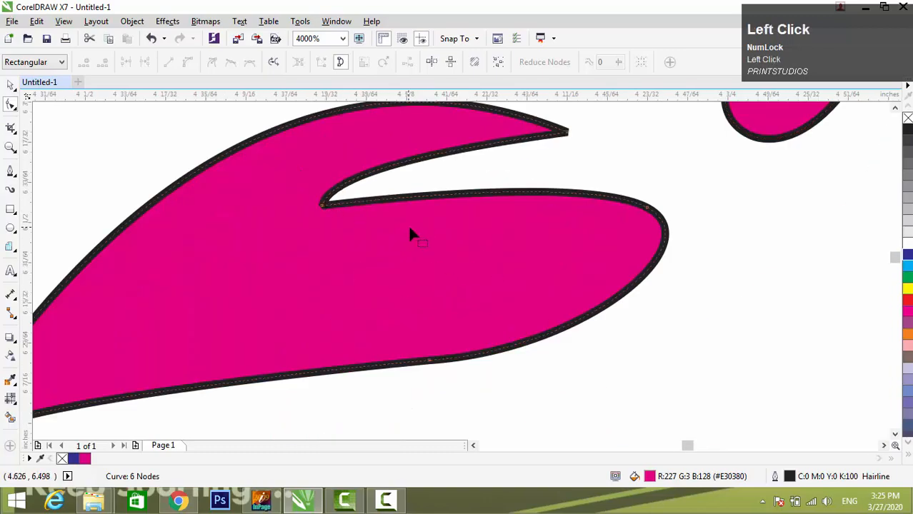
scroll(409, 229, down, 4)
scroll(407, 182, up, 4)
scroll(383, 198, down, 4)
scroll(386, 209, up, 5)
double_click(303, 205)
double_click(303, 205)
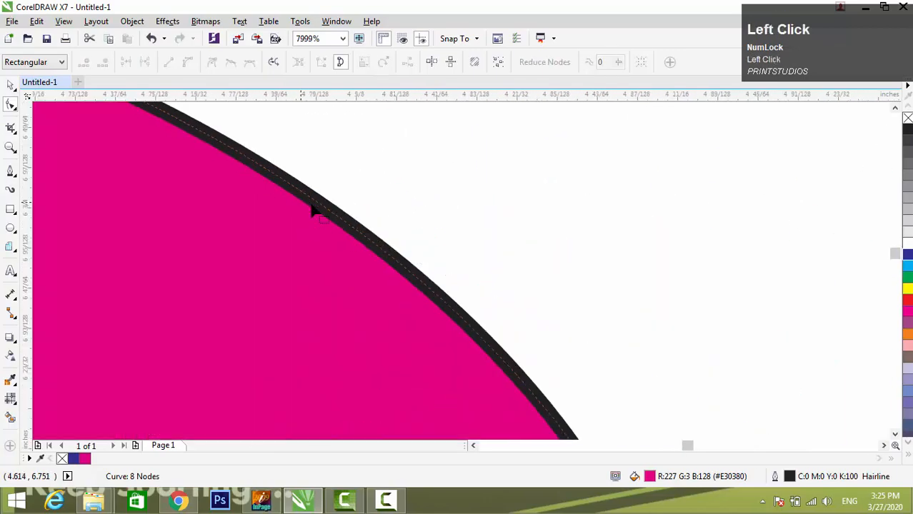
double_click(311, 202)
Step: Delete the surplus nodes on the large upper hair shape, including those along its thin curl
scroll(430, 247, down, 6)
scroll(399, 279, up, 4)
scroll(405, 277, down, 2)
scroll(453, 247, up, 4)
double_click(295, 252)
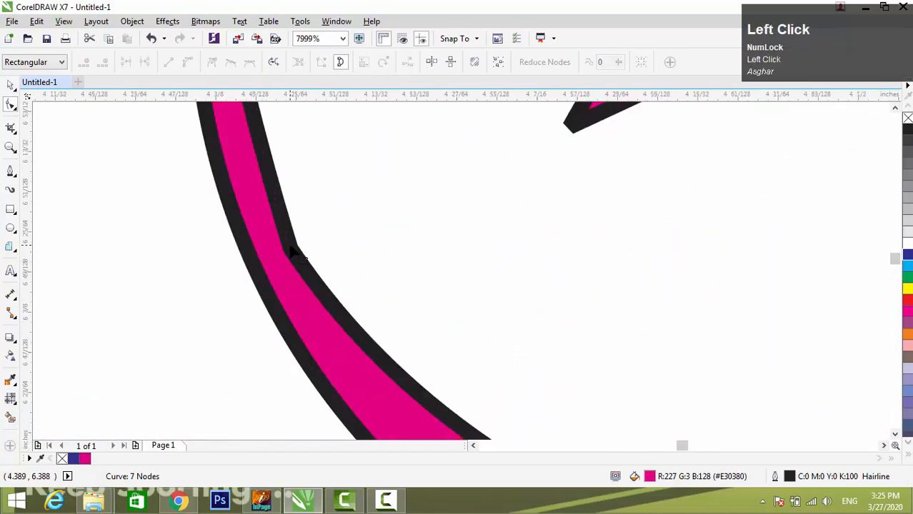
scroll(368, 259, down, 3)
scroll(355, 207, up, 4)
double_click(260, 276)
scroll(306, 267, down, 3)
scroll(307, 267, down, 3)
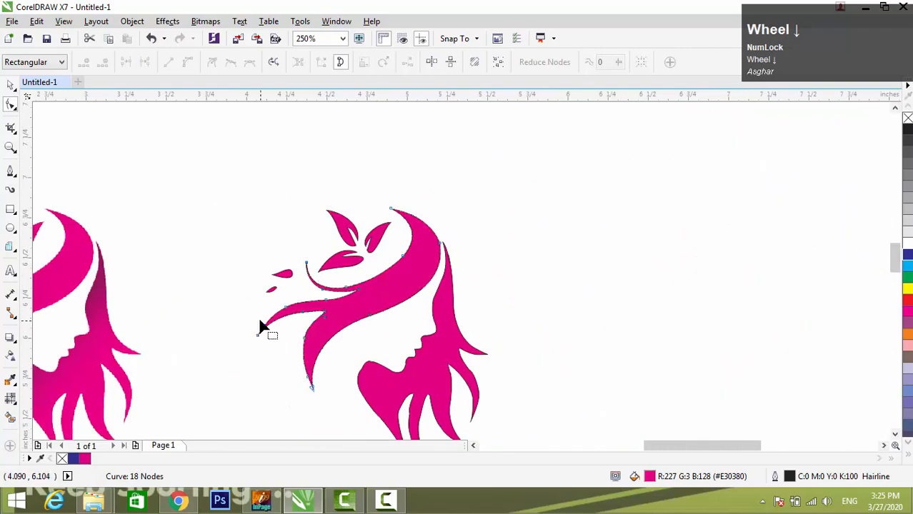
scroll(325, 357, up, 5)
double_click(387, 208)
scroll(397, 294, down, 3)
scroll(429, 251, up, 2)
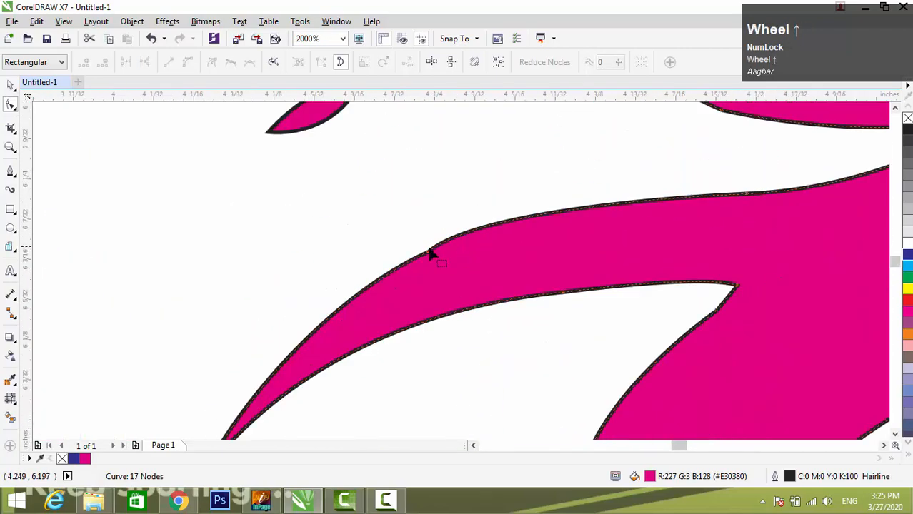
Step: Delete the surplus nodes around the gaps between the lower strands of the face-profile hair shape
scroll(430, 258, down, 4)
scroll(558, 387, up, 4)
double_click(631, 214)
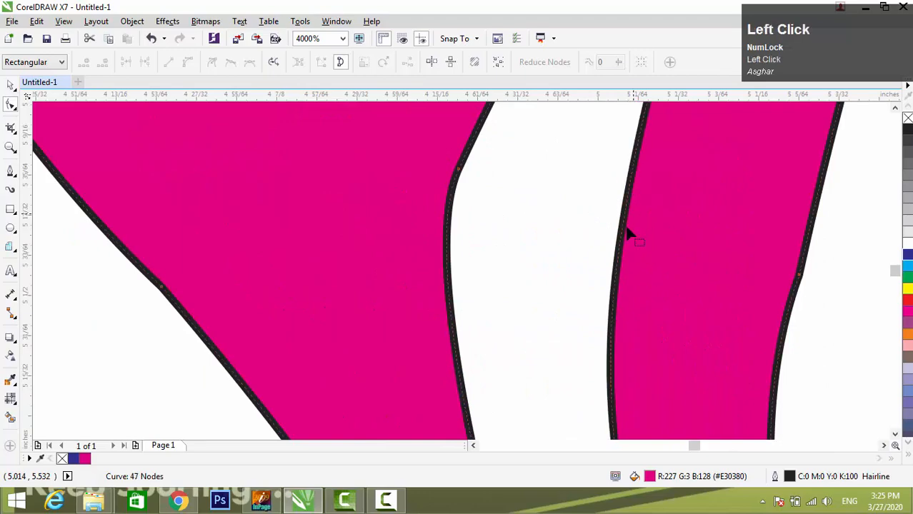
scroll(594, 236, down, 2)
double_click(645, 259)
double_click(603, 329)
scroll(626, 316, down, 1)
scroll(658, 268, up, 3)
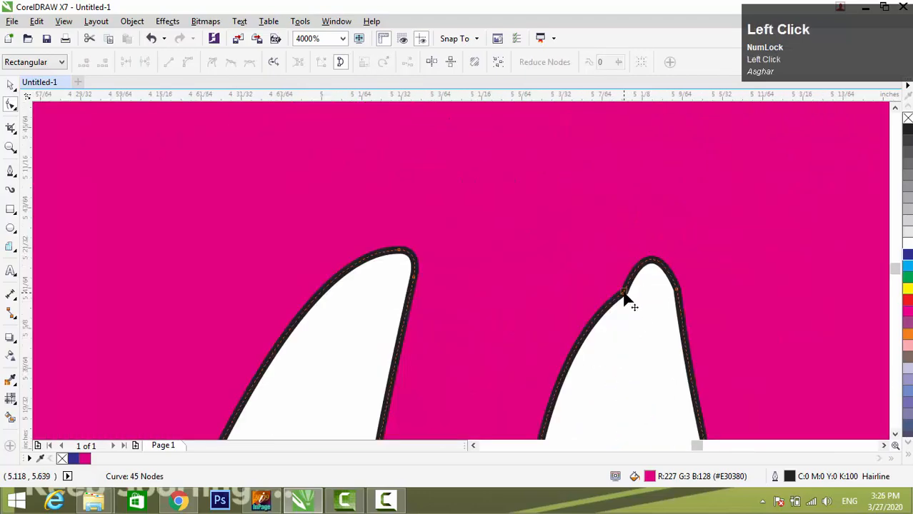
double_click(655, 272)
scroll(624, 292, down, 3)
scroll(656, 361, up, 2)
double_click(638, 336)
scroll(605, 336, up, 1)
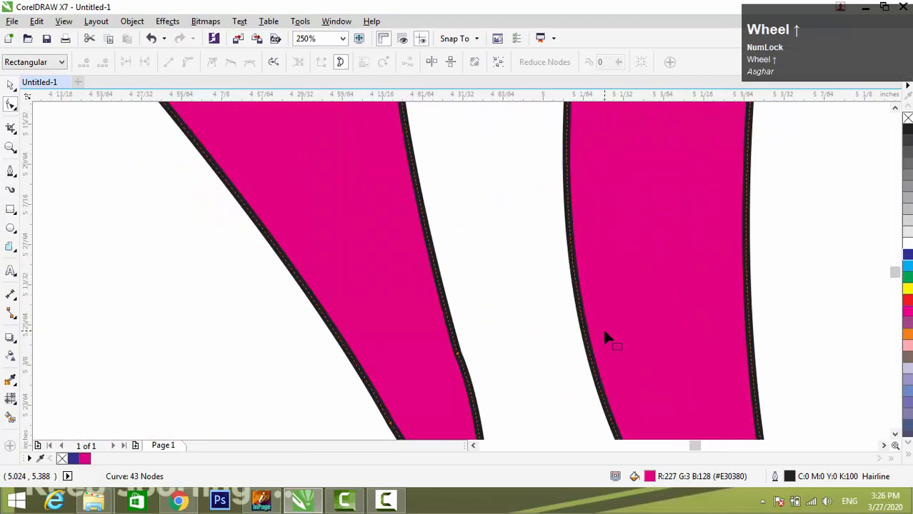
Step: Delete the remaining surplus nodes on the first lower strand and the outer strands of the face-profile hair shape
double_click(465, 363)
scroll(466, 332, down, 4)
scroll(467, 323, up, 3)
double_click(433, 279)
scroll(474, 285, down, 3)
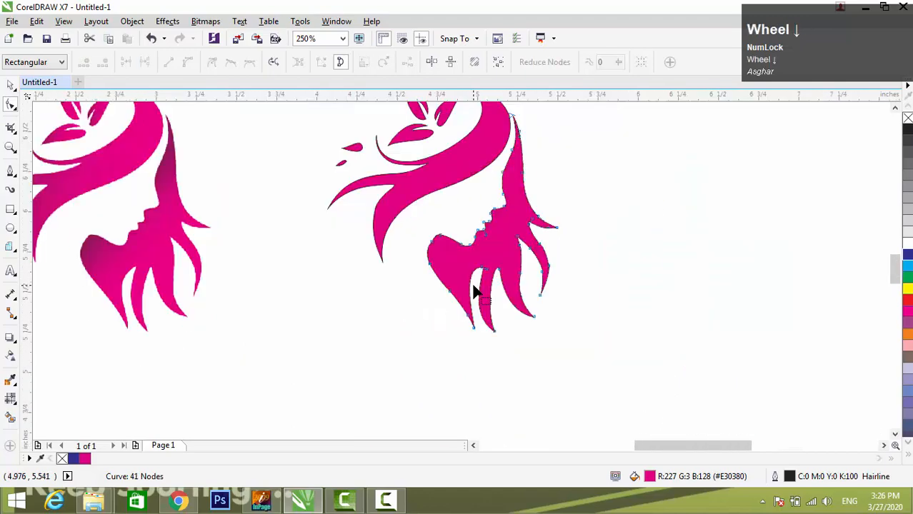
scroll(544, 224, up, 3)
double_click(501, 377)
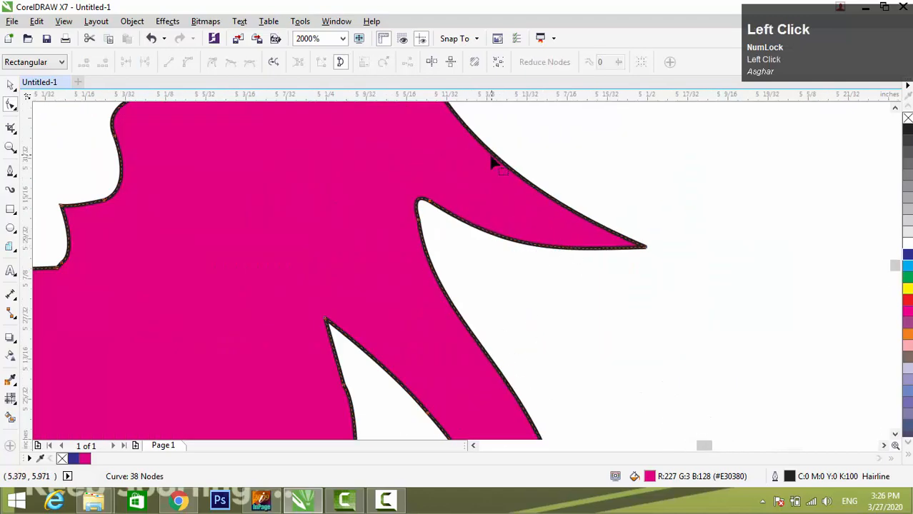
scroll(546, 301, down, 3)
scroll(544, 292, down, 1)
Step: Remove the traced logo's outlines and move the original bitmap closer to it for a side-by-side comparison
key(ctrl+space)
click(629, 190)
click(368, 221)
drag(349, 225, 385, 225)
drag(628, 132, 243, 376)
key(shift+F2)
click(218, 349)
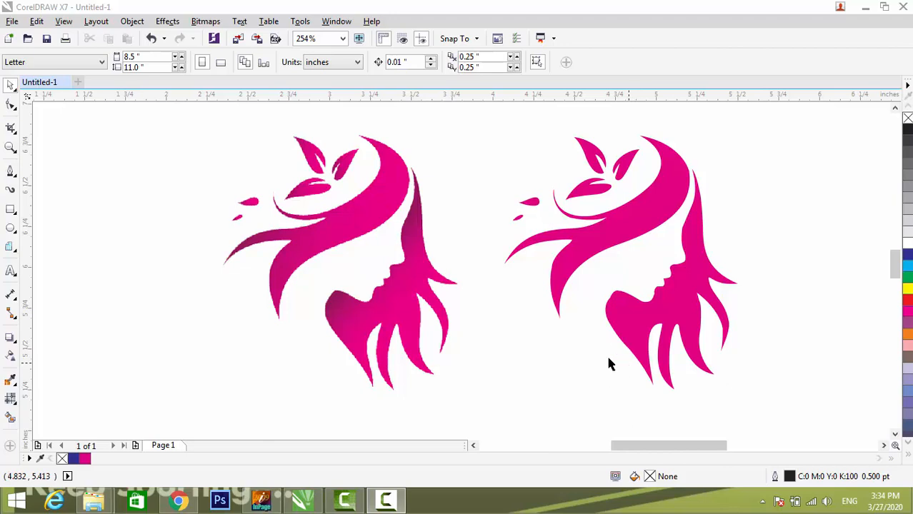
Step: Delete the bitmap and all the traced logo shapes to leave the page empty
click(495, 341)
scroll(495, 336, down, 4)
drag(605, 279, 405, 382)
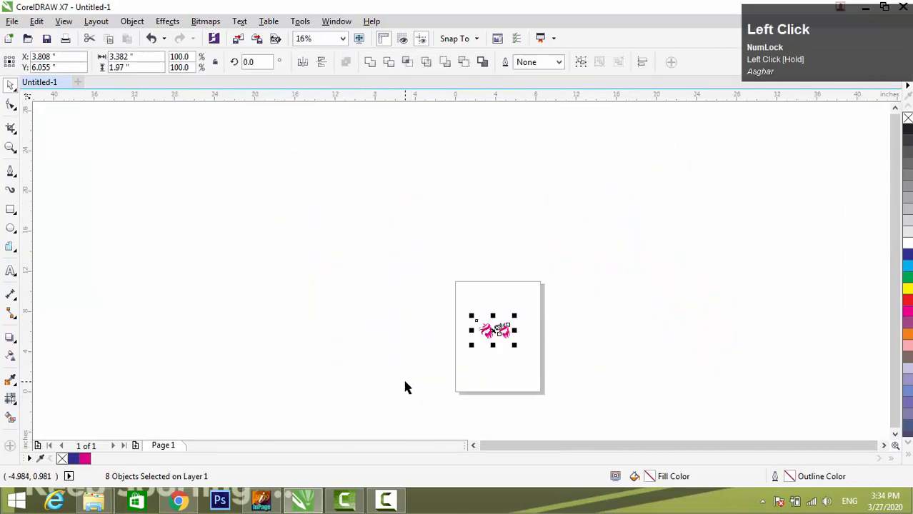
key(Delete)
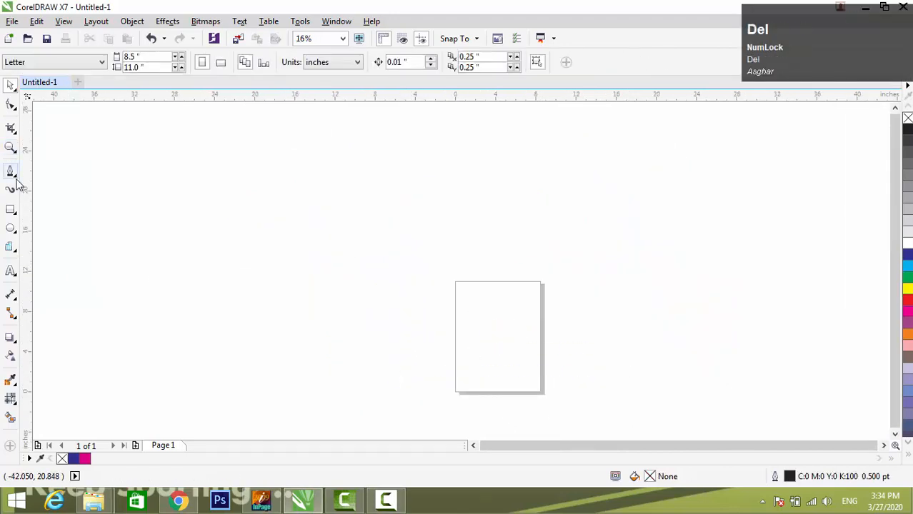
Step: Draw a closed four-point B-spline oval across the page, about 17.9 inches wide and 8 inches high
click(18, 180)
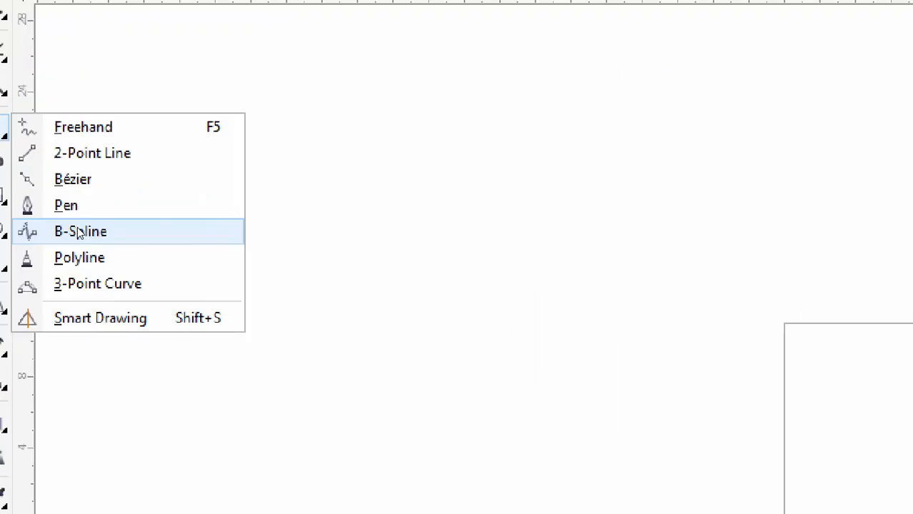
click(154, 232)
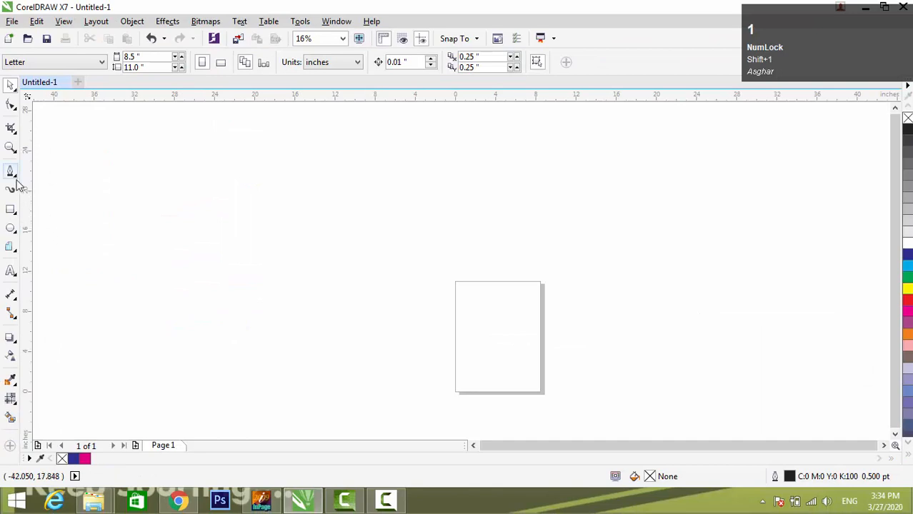
click(11, 173)
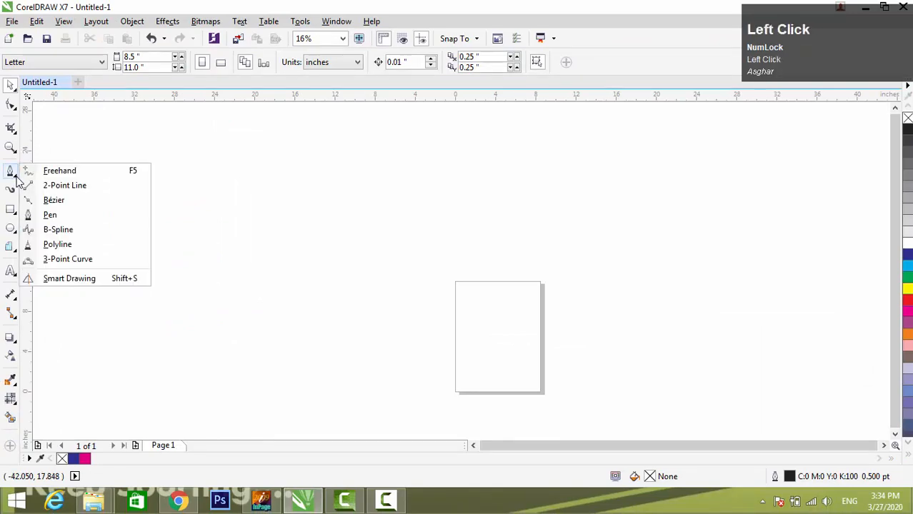
click(85, 230)
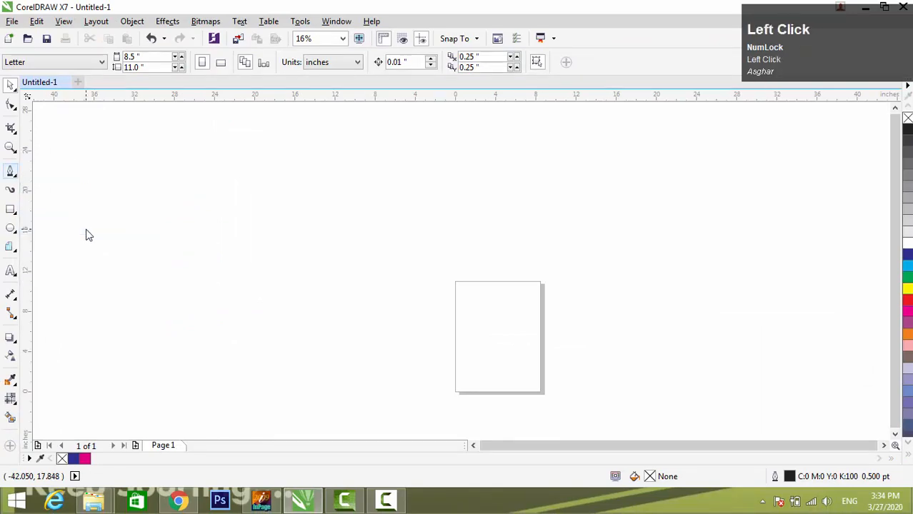
key(F2)
drag(357, 253, 652, 415)
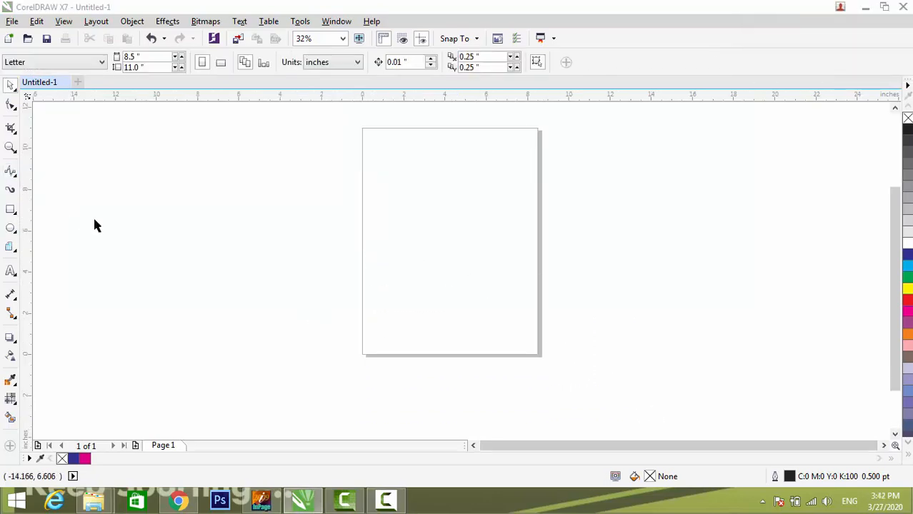
click(11, 171)
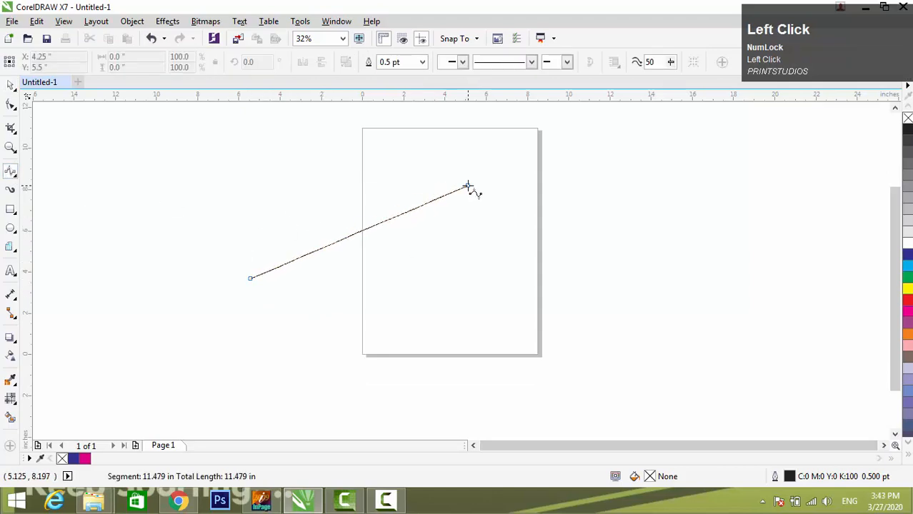
drag(467, 185, 751, 302)
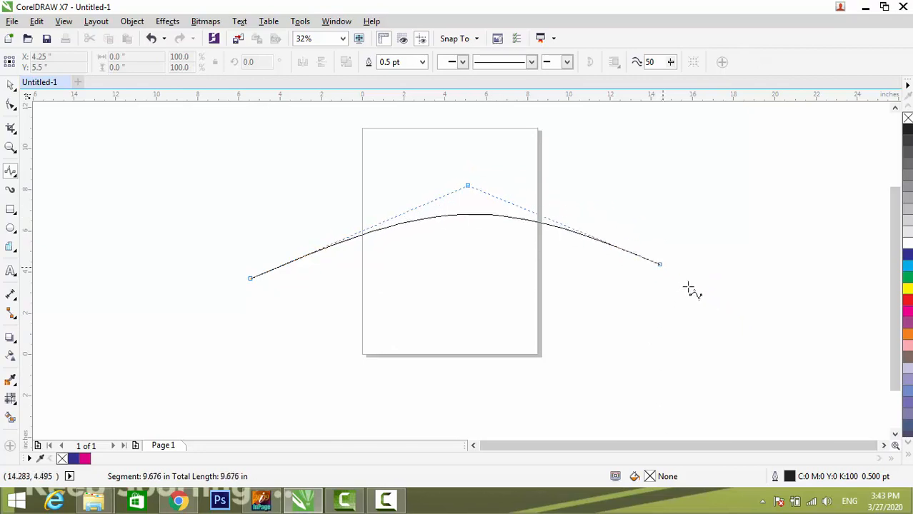
click(789, 331)
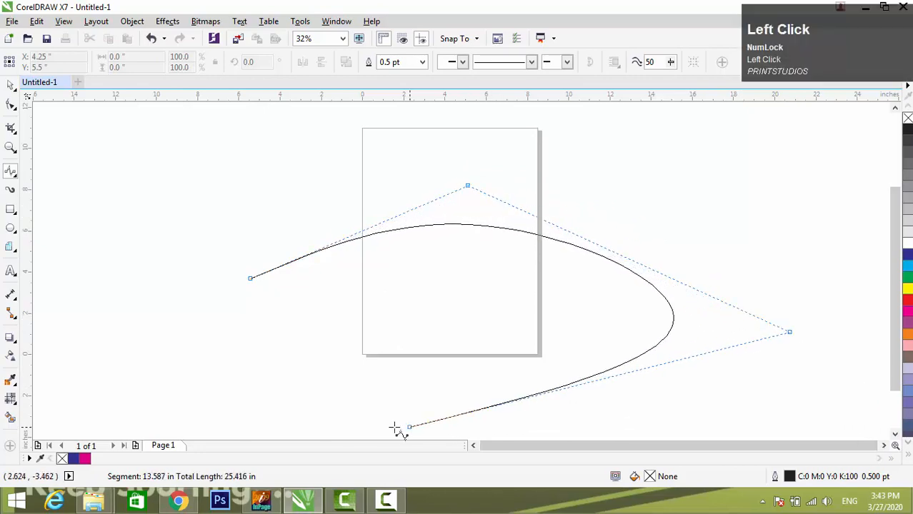
click(345, 430)
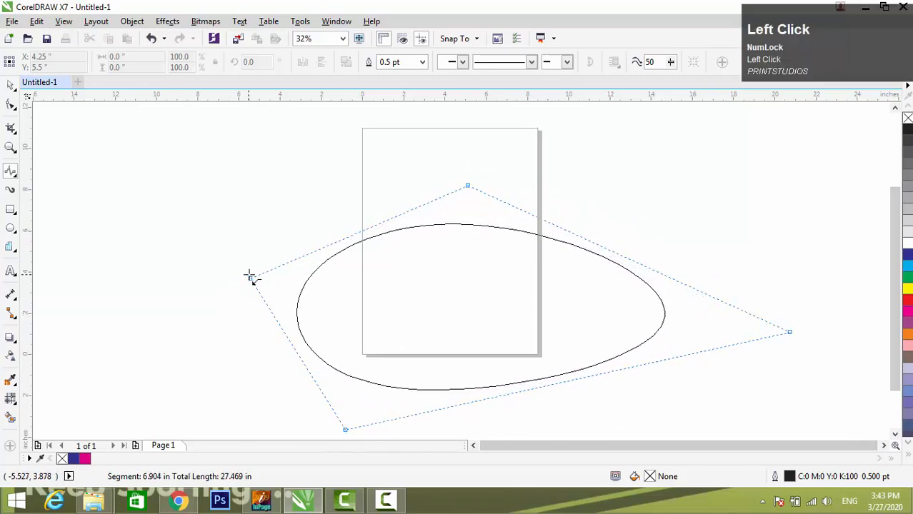
click(251, 278)
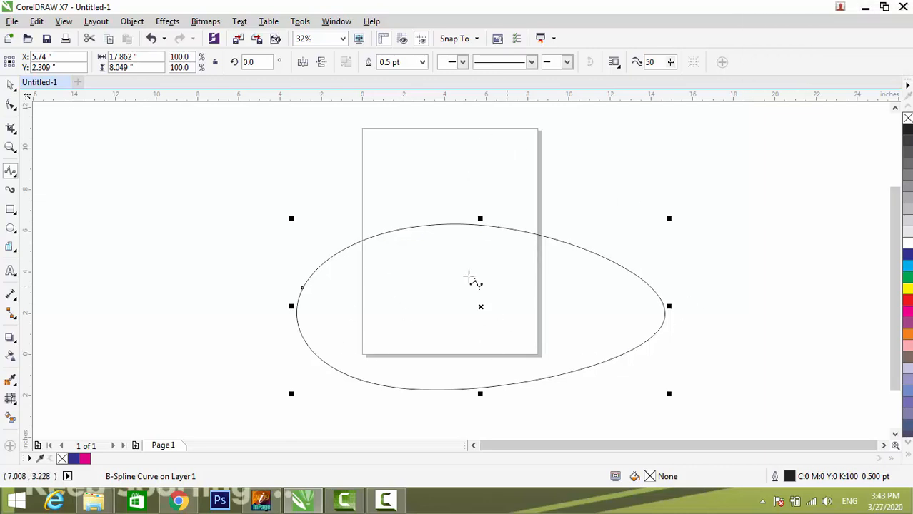
Step: Rotate the B-spline oval upright to about 86.5° and scale it to about 73% over the page
click(10, 84)
click(483, 276)
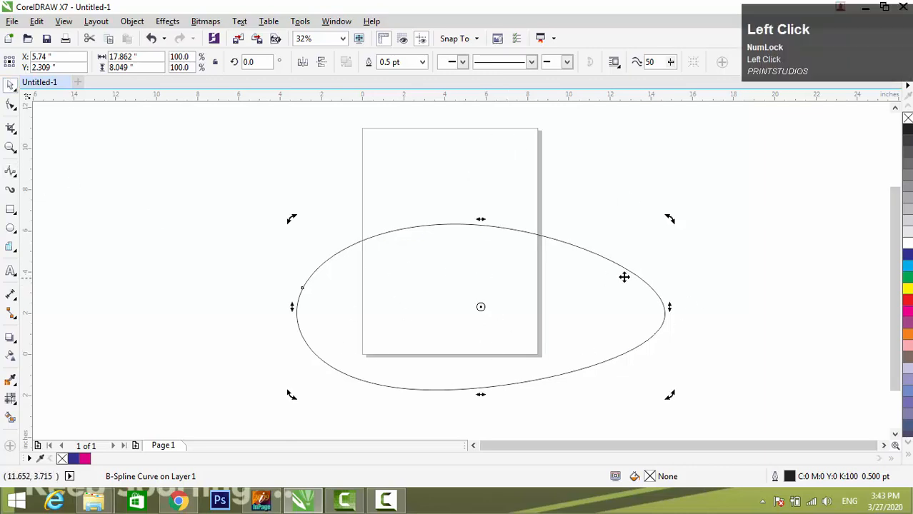
drag(672, 222, 424, 167)
drag(507, 281, 469, 229)
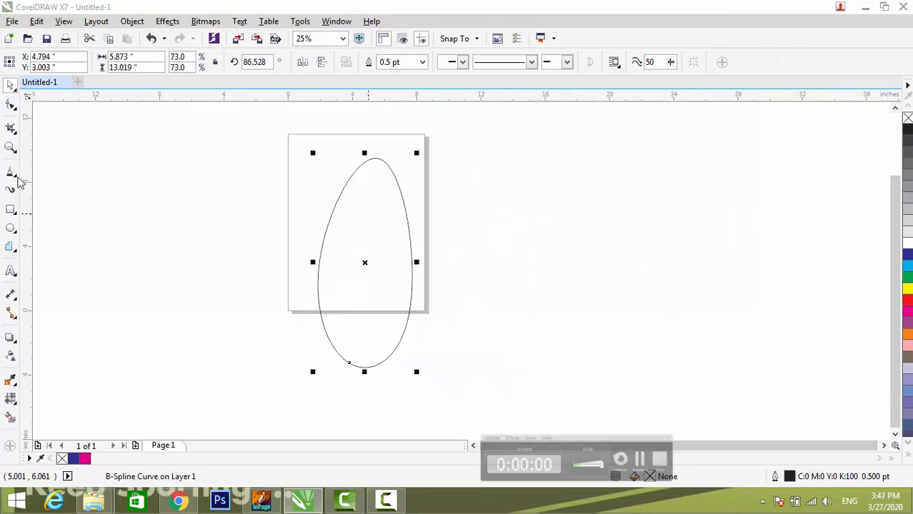
Step: Display the control points of the B-spline oval with the Shape tool
click(15, 176)
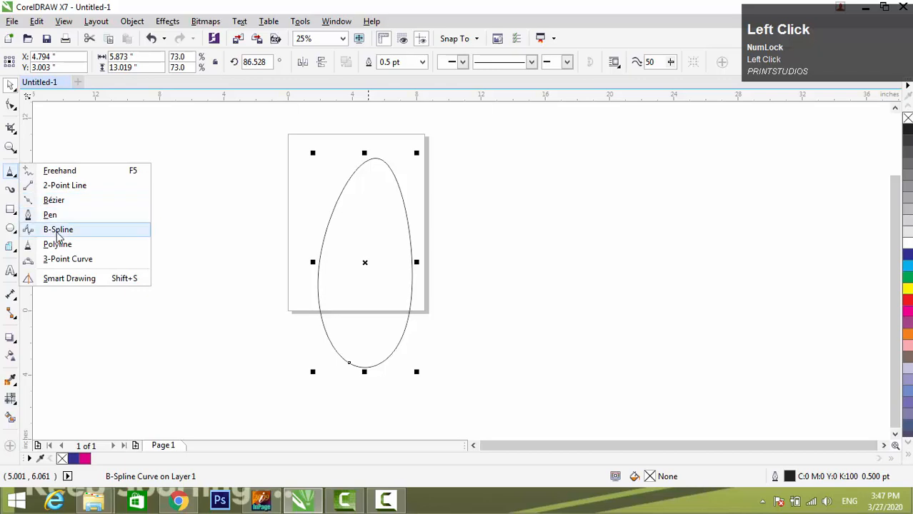
click(59, 230)
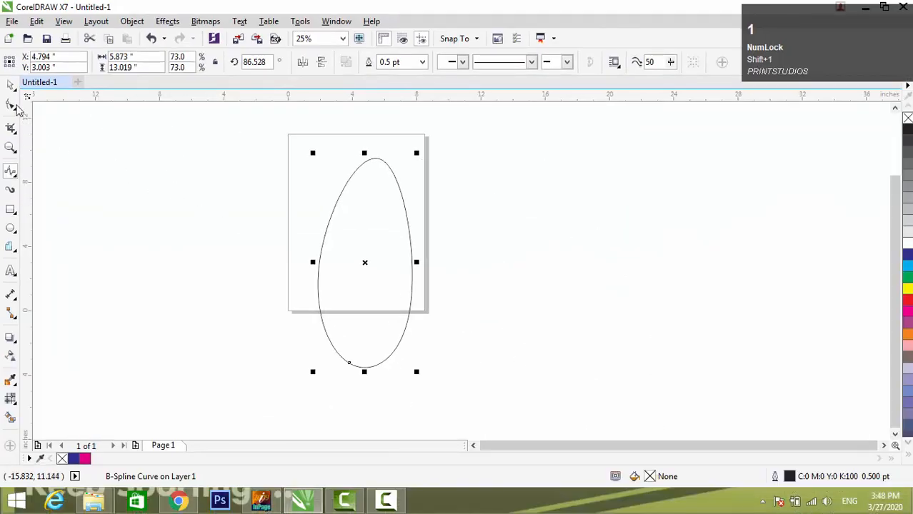
click(11, 105)
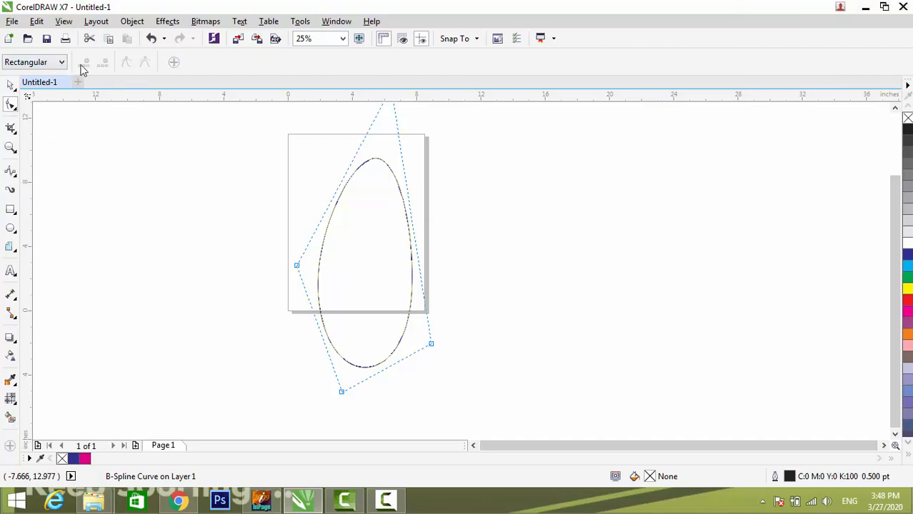
click(82, 66)
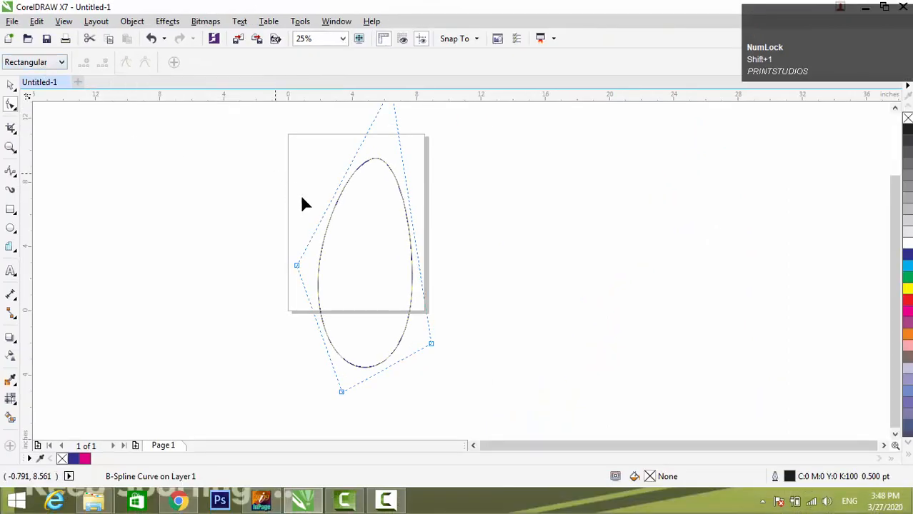
key(F3)
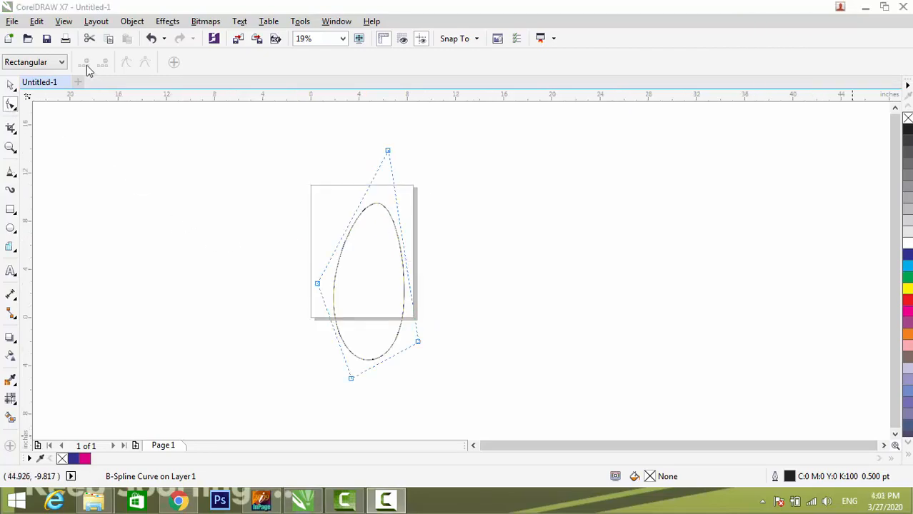
Step: Examine the add, delete, clamp and float control point options available for the B-spline oval
key(ctrl+1)
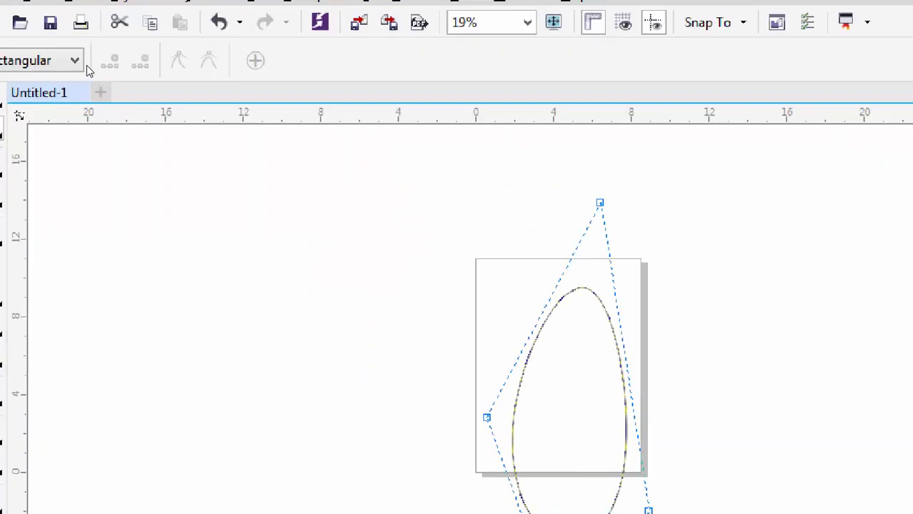
click(110, 45)
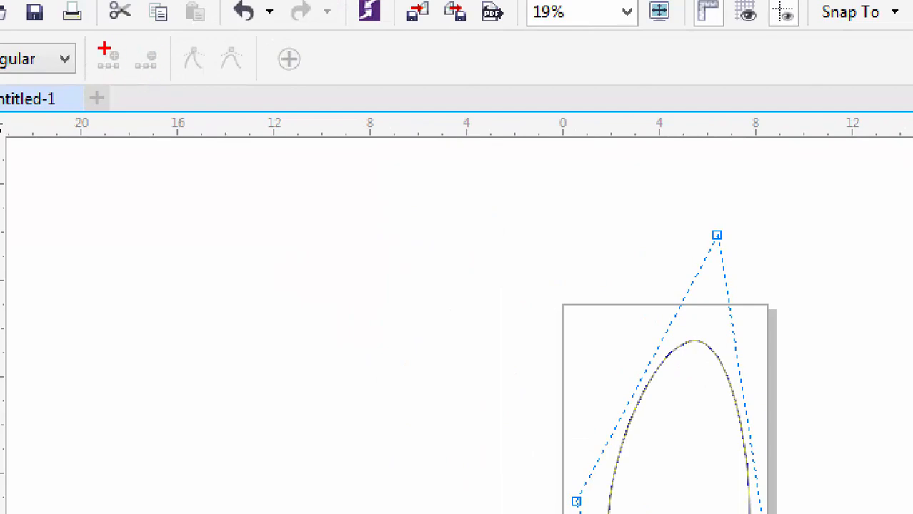
key(Escape)
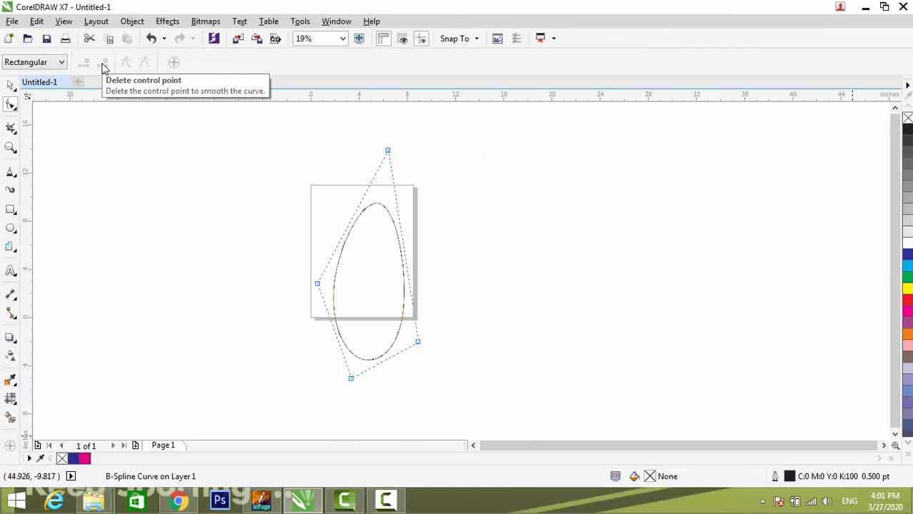
key(shift)
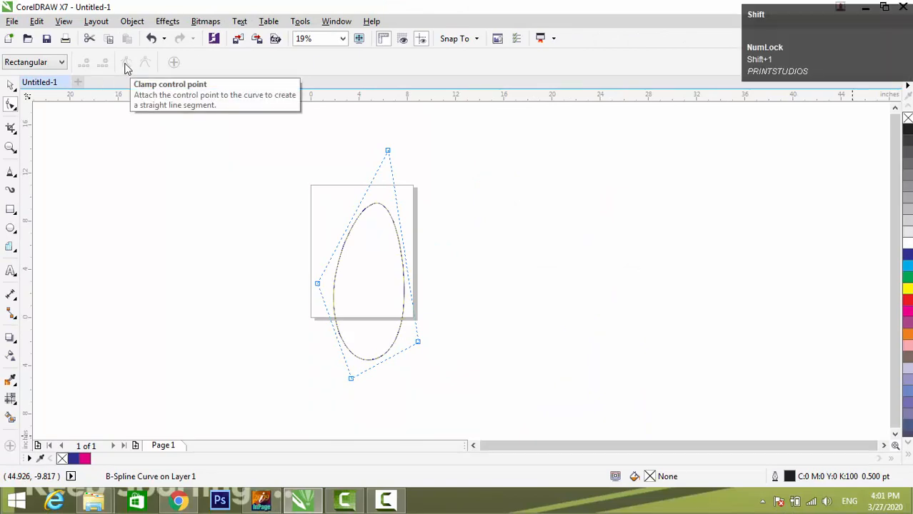
key(shift+1)
click(125, 65)
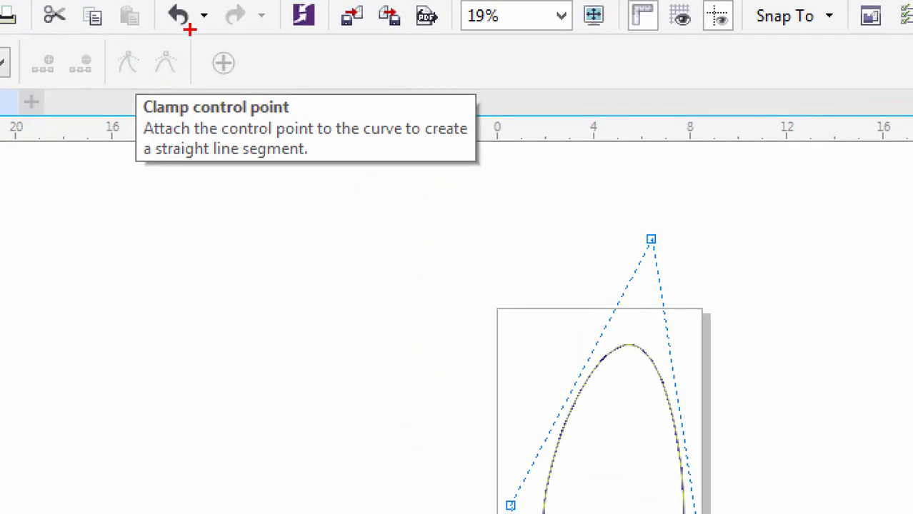
mouse_move(190, 29)
mouse_down()
mouse_move(91, 57)
mouse_move(125, 82)
mouse_move(211, 48)
mouse_move(175, 34)
mouse_up()
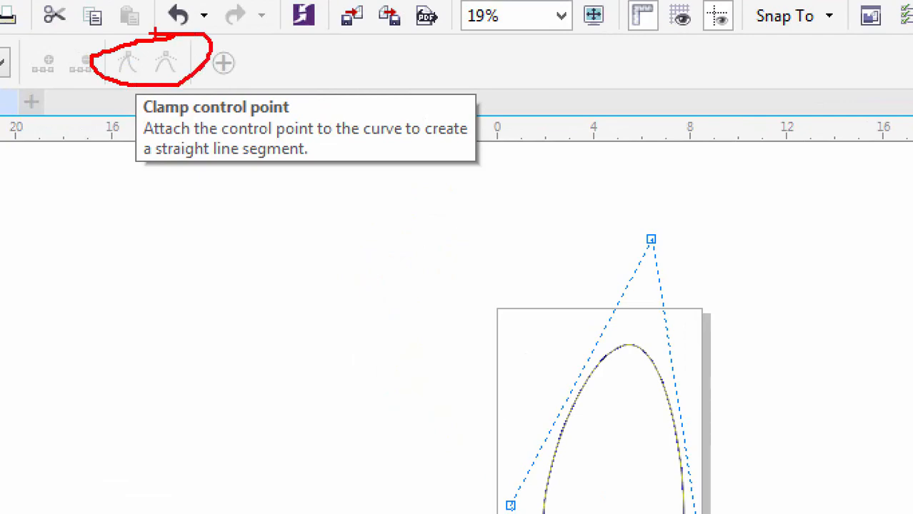
key(shift+1)
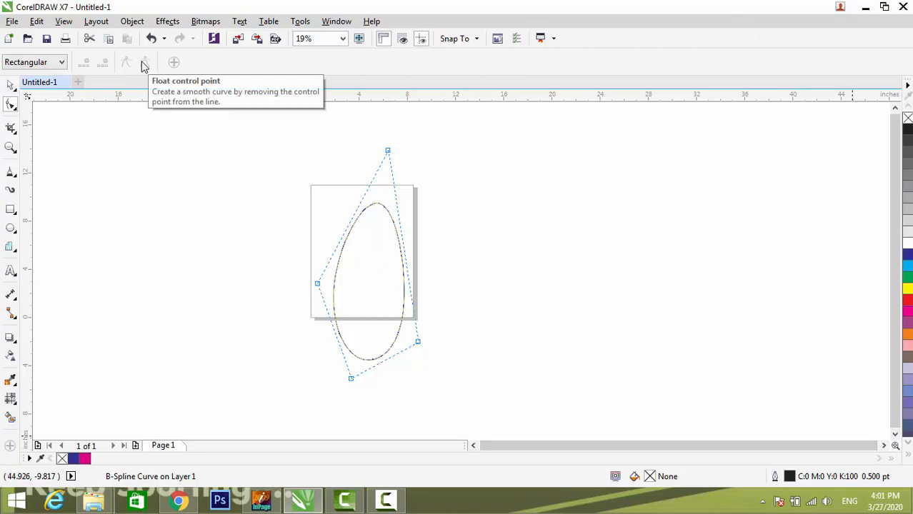
Step: Clamp the uppermost control point of the B-spline oval to pull the curve into a sharp tip
click(10, 106)
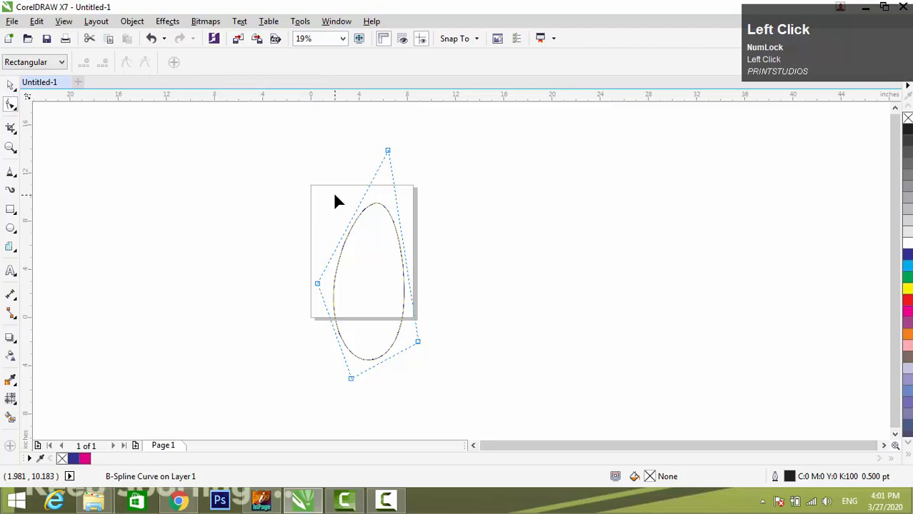
drag(414, 132, 357, 166)
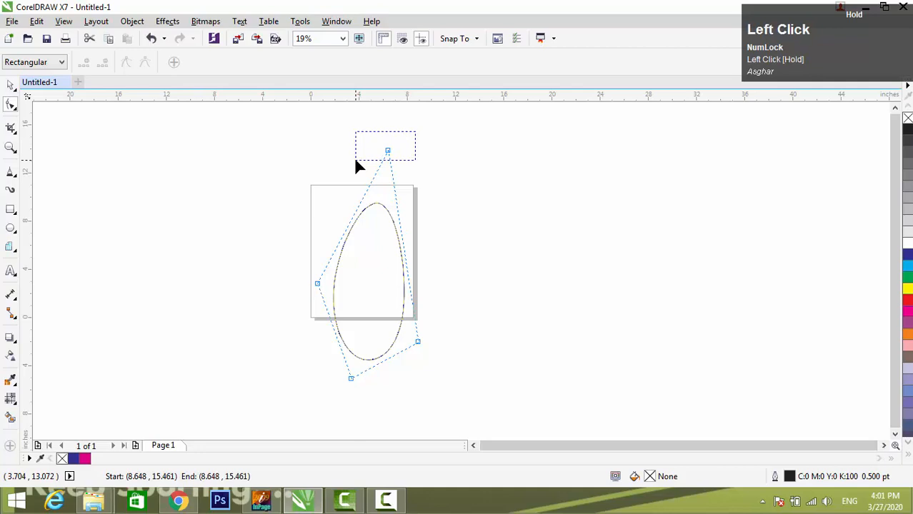
drag(355, 161, 356, 161)
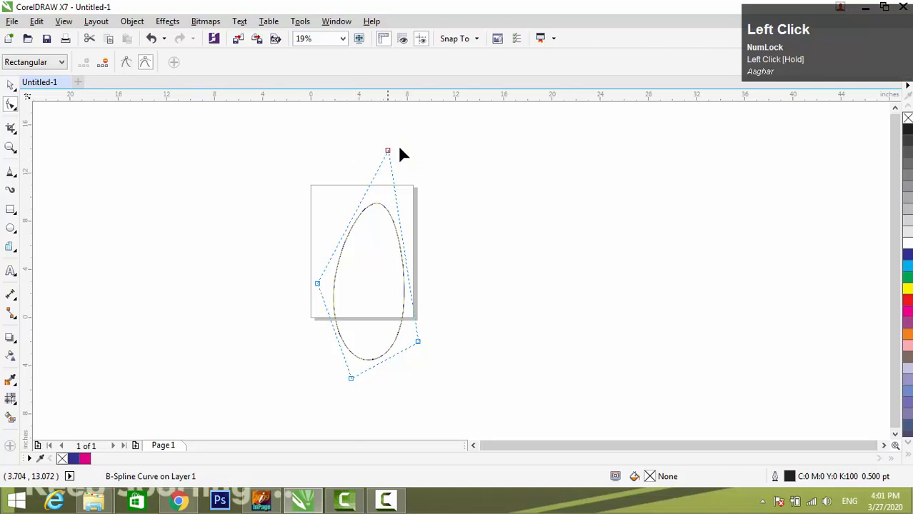
click(127, 65)
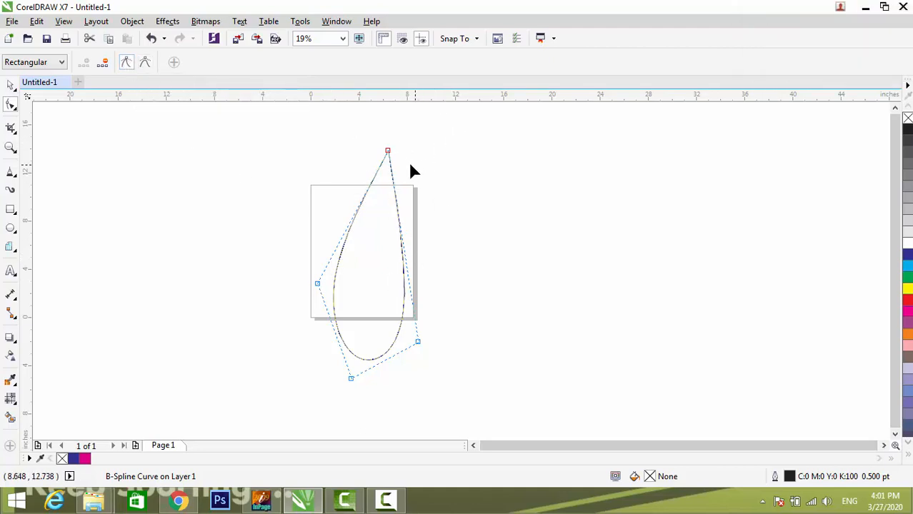
scroll(396, 160, up, 1)
scroll(344, 161, down, 2)
scroll(397, 155, up, 2)
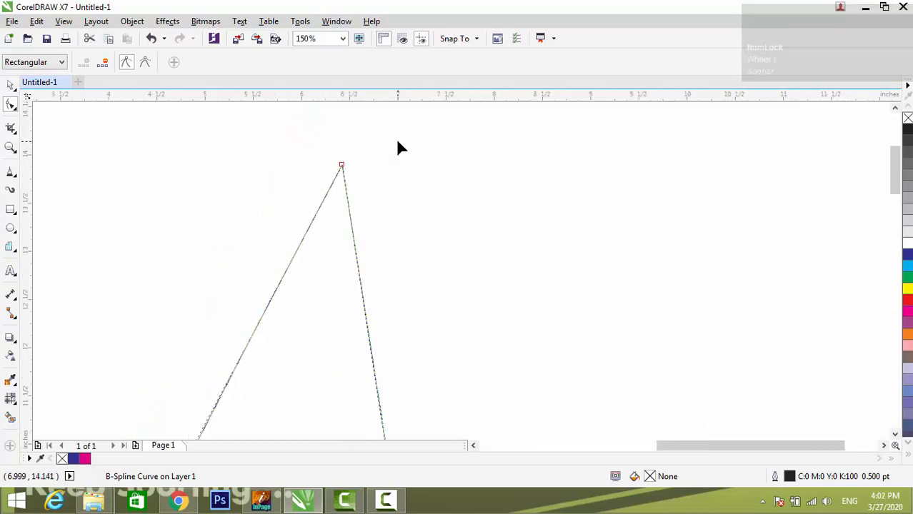
Step: Float the oval's uppermost control point to make the curve smooth again
drag(399, 147, 300, 189)
scroll(341, 179, down, 1)
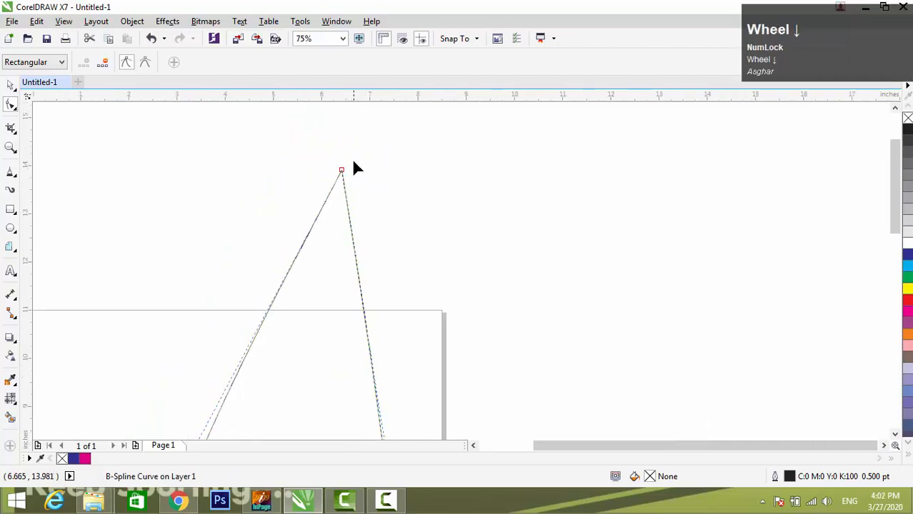
click(145, 62)
scroll(420, 228, down, 3)
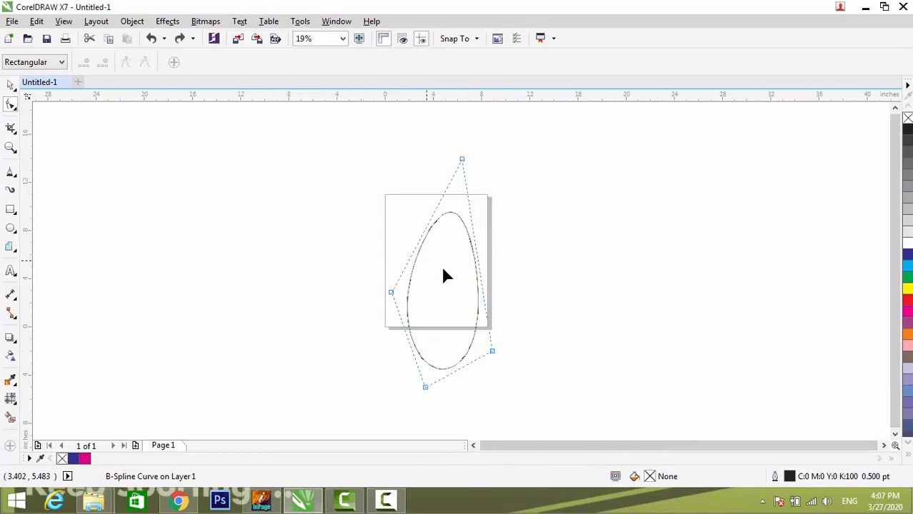
Step: Draw a closed triangle beside the page's left edge with the Polyline tool, about 14.3 inches wide and 11.9 inches high
click(17, 178)
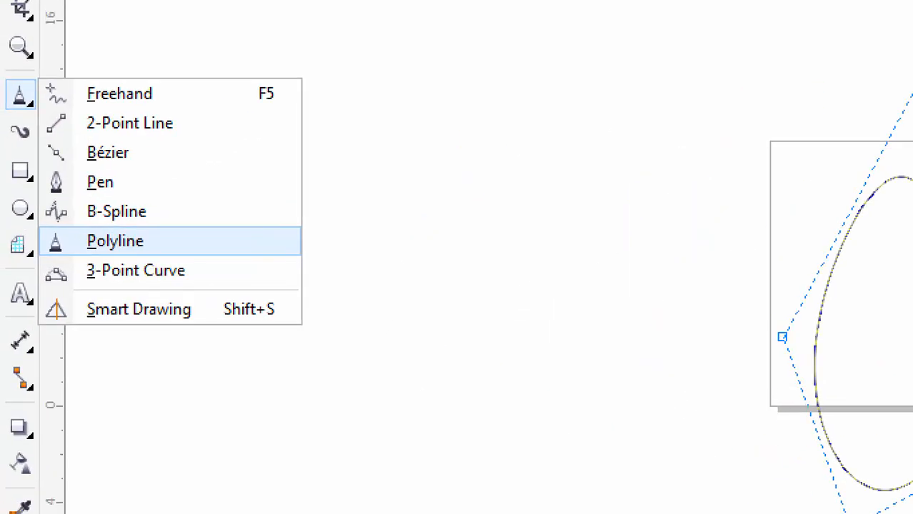
key(shift+1)
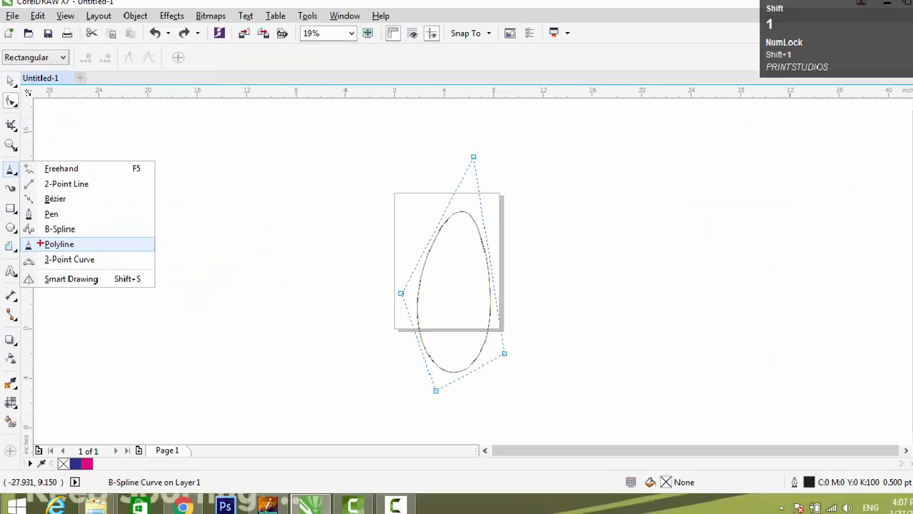
click(19, 182)
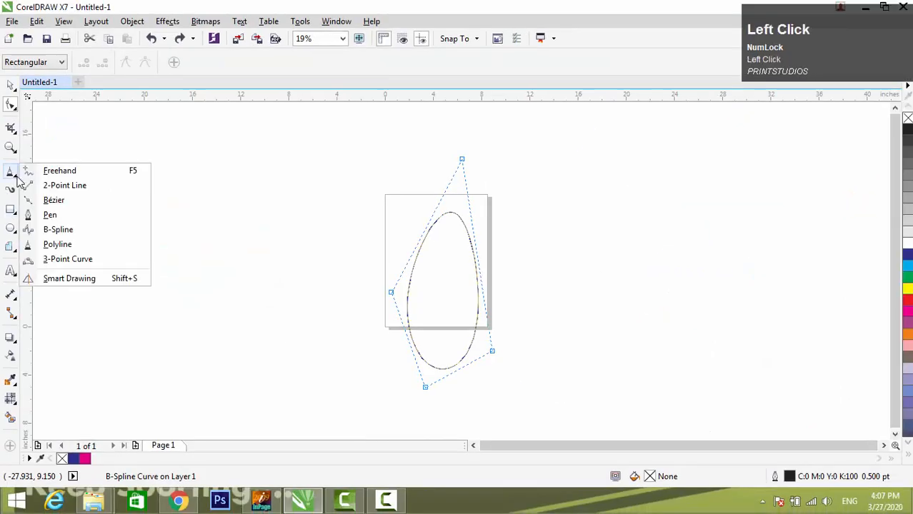
click(85, 244)
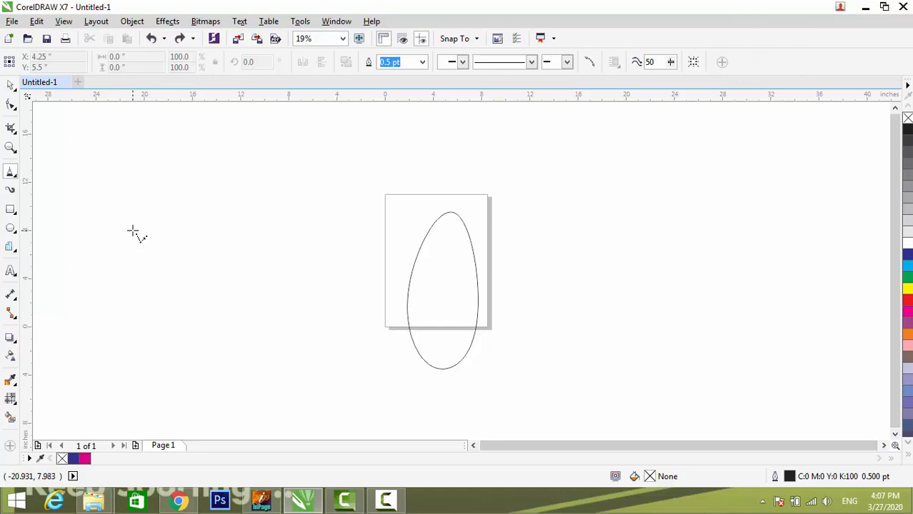
click(165, 202)
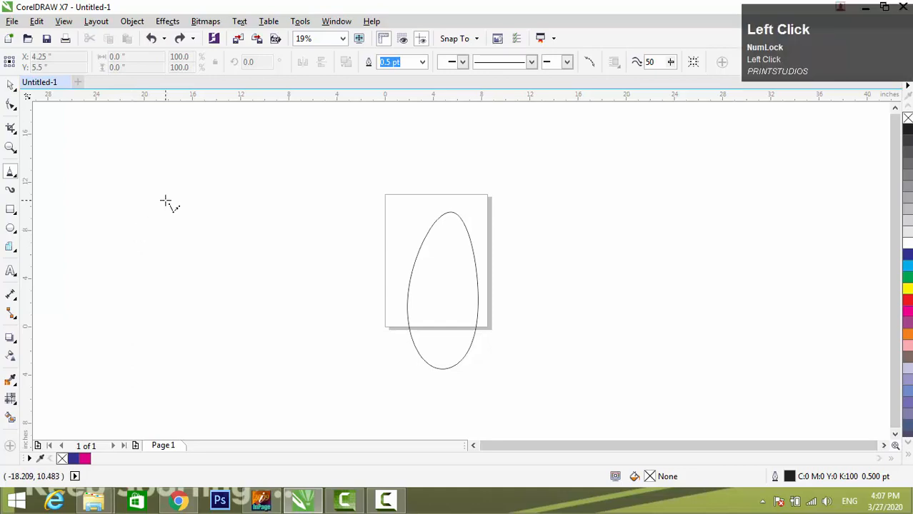
click(163, 342)
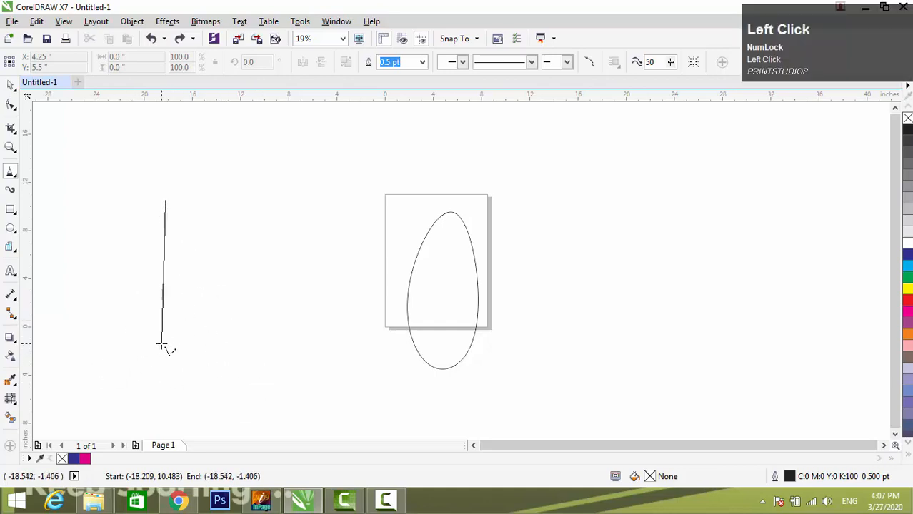
click(332, 327)
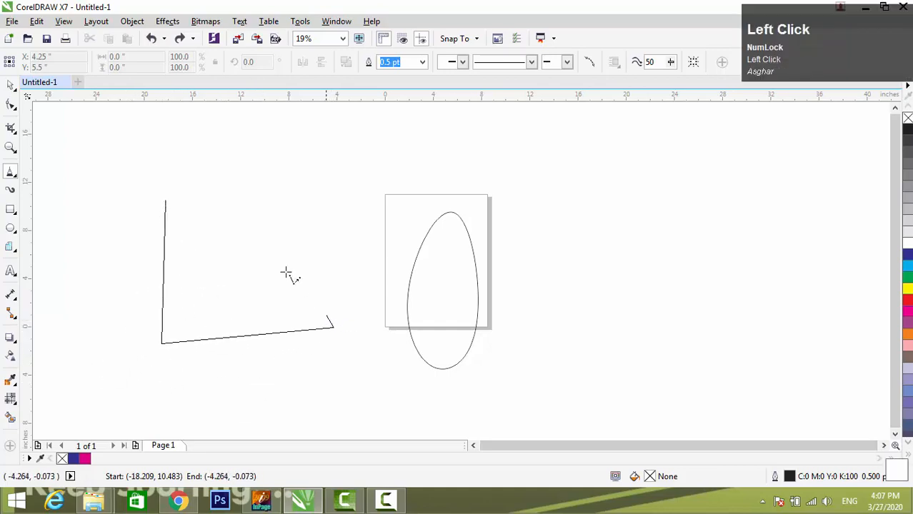
click(165, 201)
scroll(255, 223, down, 3)
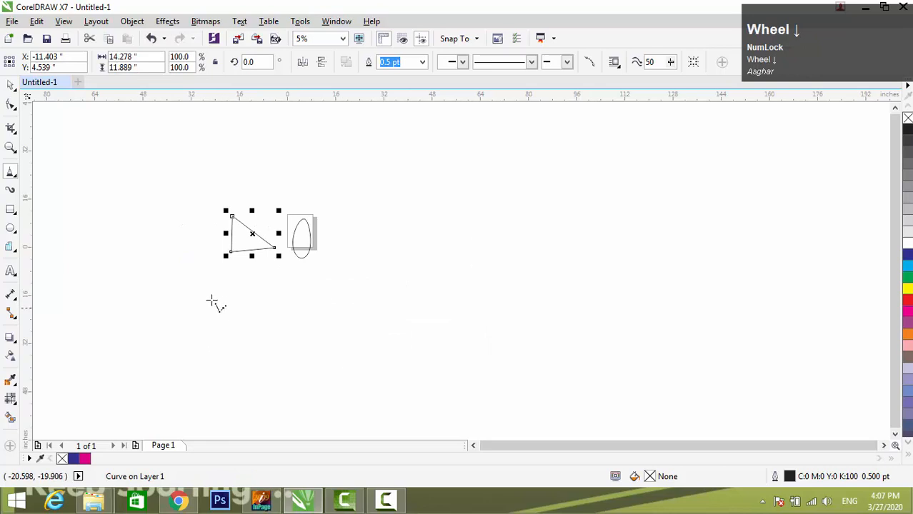
scroll(247, 236, up, 3)
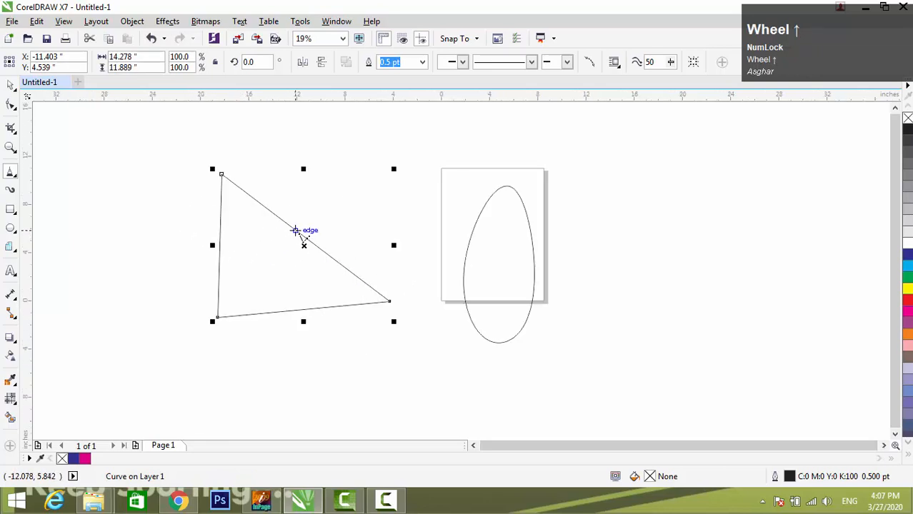
Step: Draw a second, smaller closed polyline triangle below the first, about 10 inches wide and 6.9 inches high
scroll(268, 238, down, 3)
click(249, 289)
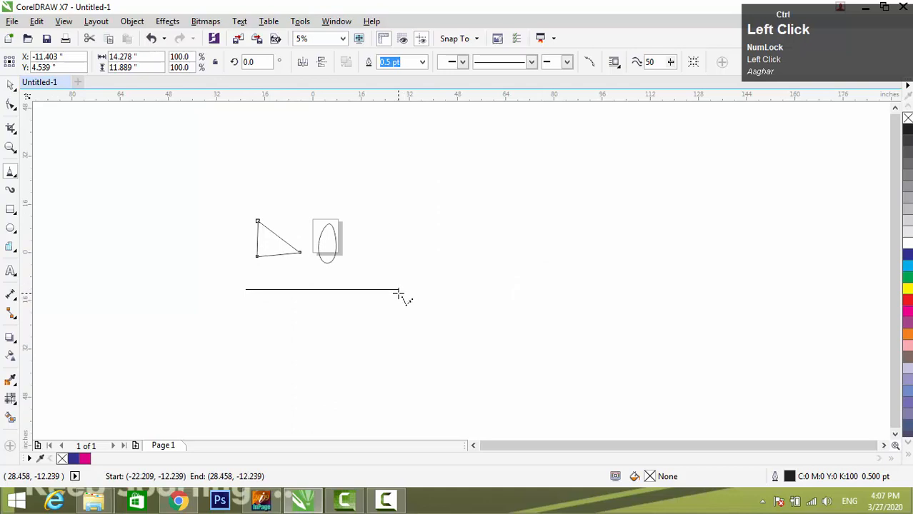
click(275, 300)
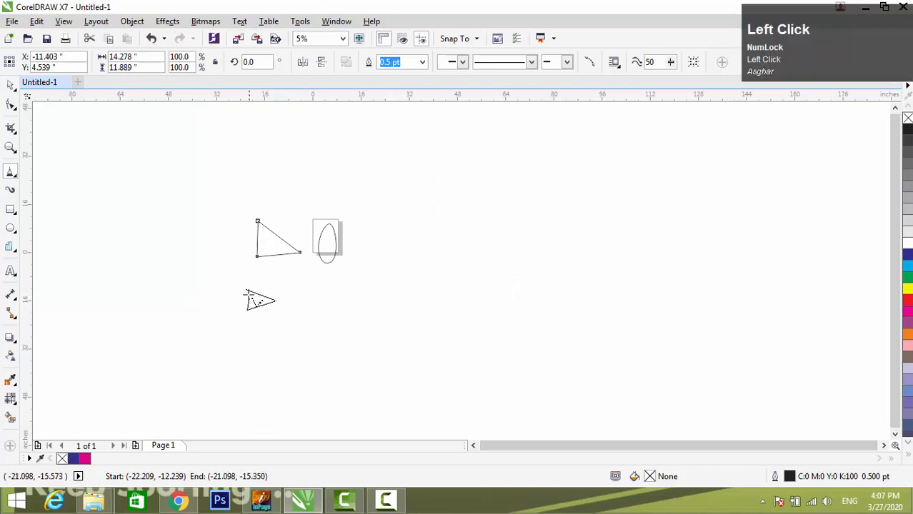
click(246, 289)
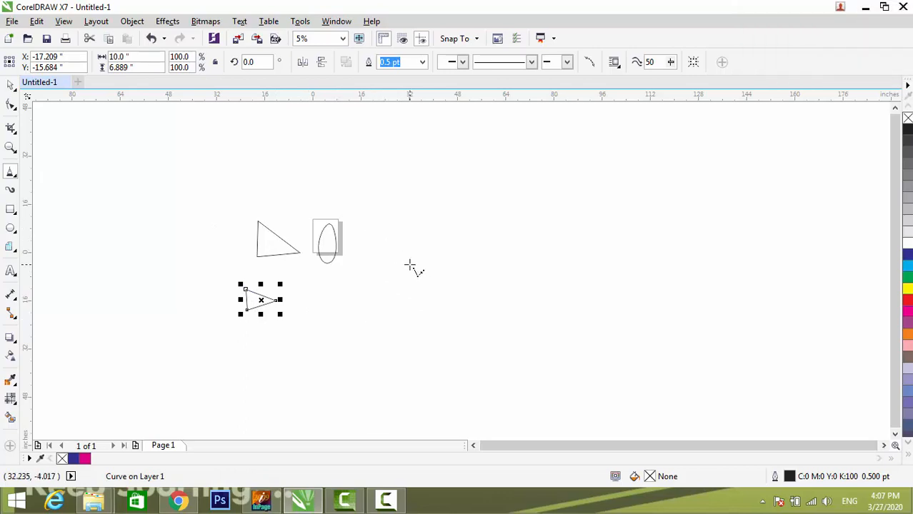
Step: Draw two closed wavy freehand shapes with the Polyline tool: one about 202 by 86 inches around the page's right side, another farther left
mouse_move(363, 298)
mouse_down()
mouse_move(504, 205)
mouse_move(529, 177)
mouse_move(581, 203)
mouse_move(520, 247)
mouse_move(462, 311)
mouse_move(638, 224)
mouse_move(674, 183)
mouse_move(774, 166)
mouse_move(777, 217)
mouse_move(678, 293)
mouse_move(625, 373)
mouse_move(731, 342)
mouse_move(794, 256)
mouse_move(776, 356)
mouse_move(583, 409)
mouse_move(292, 408)
mouse_move(342, 380)
mouse_move(366, 338)
mouse_move(270, 359)
mouse_move(208, 397)
mouse_move(192, 370)
mouse_move(299, 328)
mouse_move(306, 301)
mouse_move(362, 302)
mouse_move(403, 319)
mouse_move(365, 301)
mouse_up()
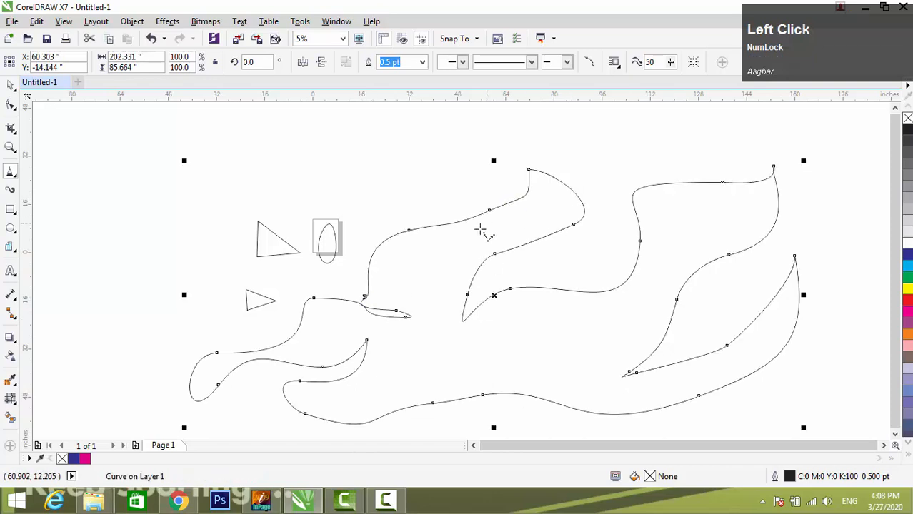
scroll(497, 179, down, 1)
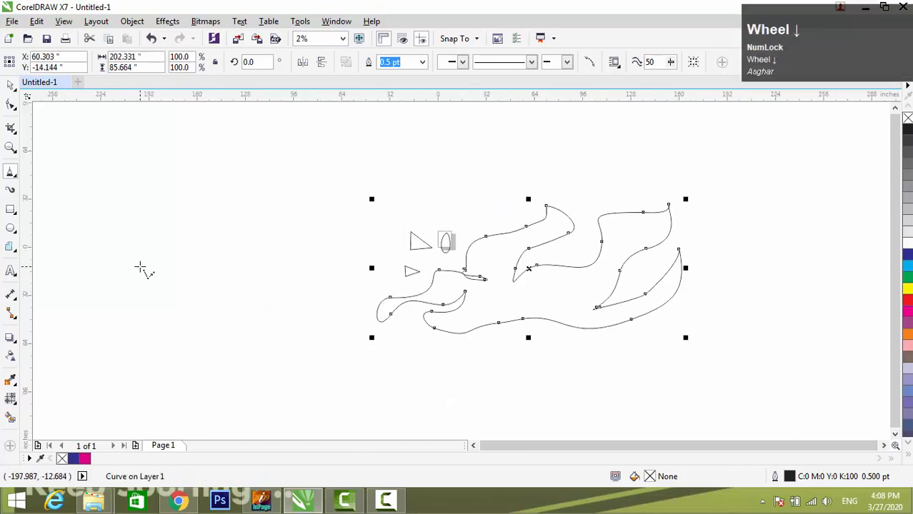
mouse_move(158, 289)
mouse_down()
mouse_move(158, 226)
mouse_move(334, 168)
mouse_move(313, 216)
mouse_move(216, 269)
mouse_move(278, 256)
mouse_move(344, 217)
mouse_move(282, 301)
mouse_move(182, 350)
mouse_move(253, 352)
mouse_move(265, 368)
mouse_move(147, 376)
mouse_move(120, 340)
mouse_move(128, 316)
mouse_move(158, 292)
mouse_up()
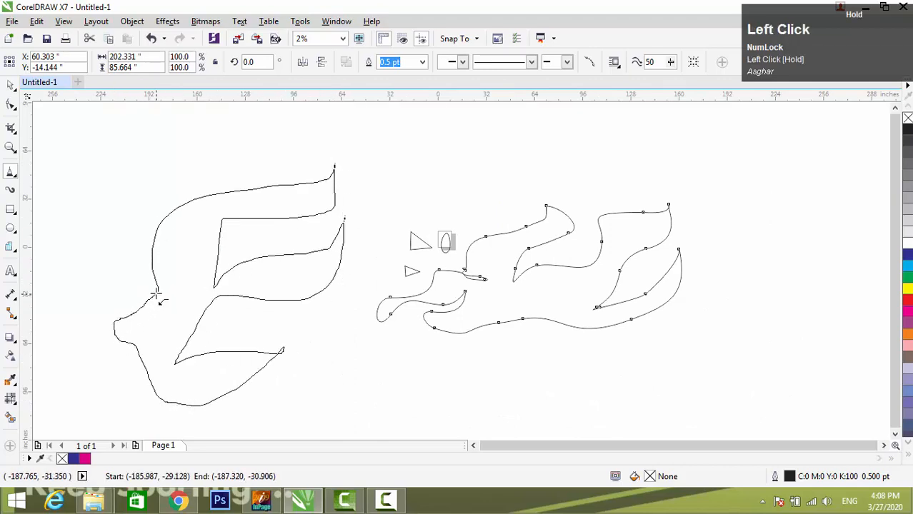
key(F3)
key(F4)
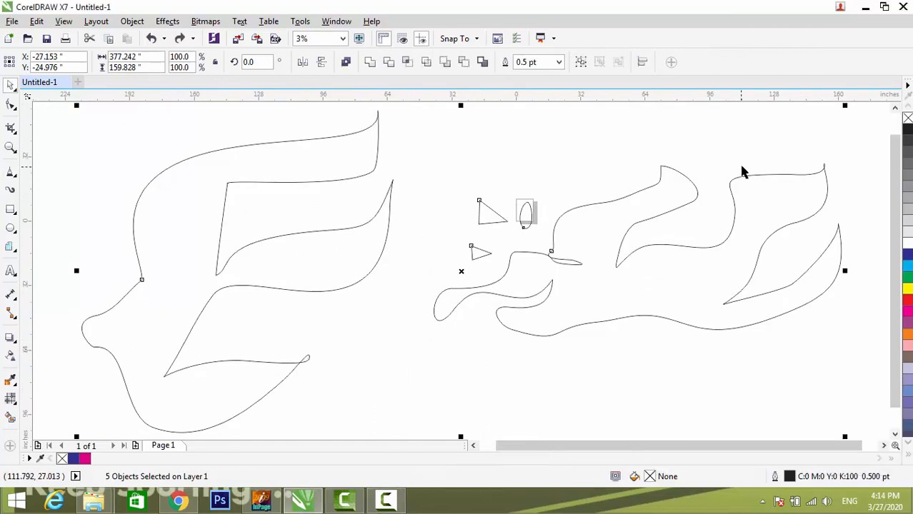
Step: Minimize the drawing window and refresh the Windows desktop
click(865, 7)
right_click(438, 131)
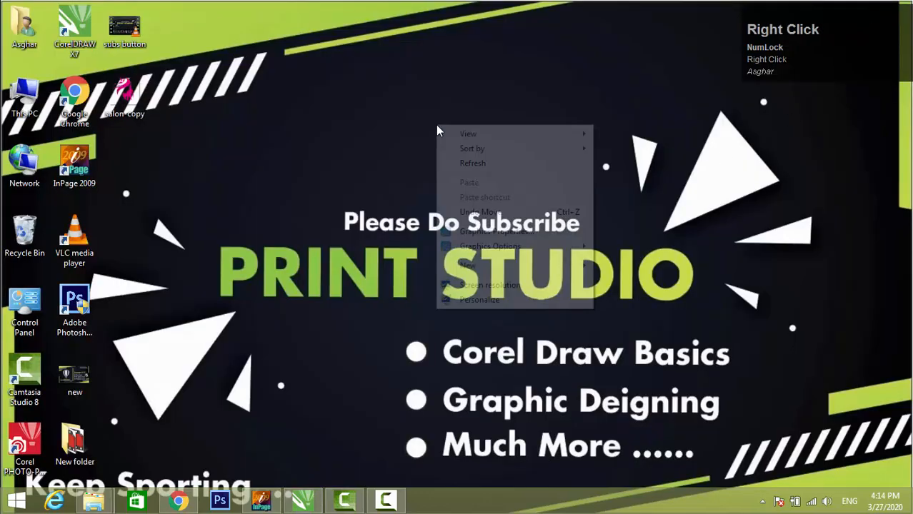
right_click(489, 163)
right_click(446, 134)
click(479, 181)
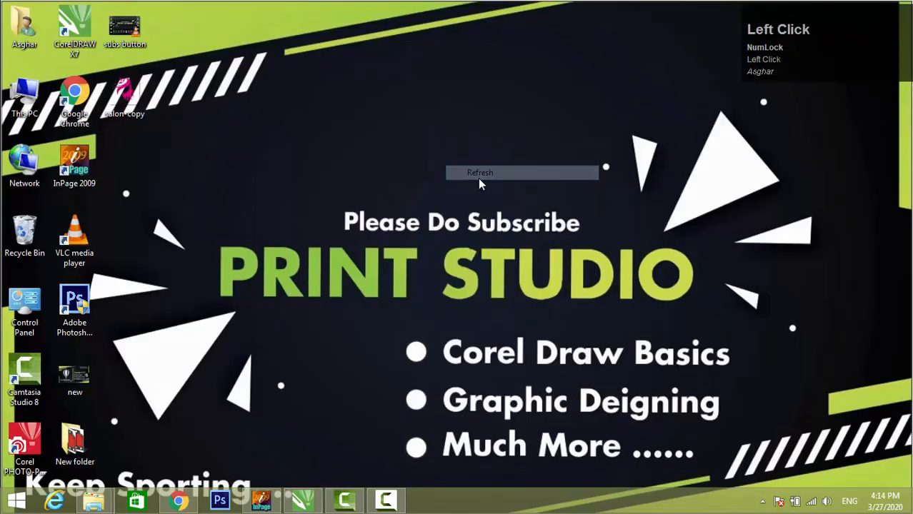